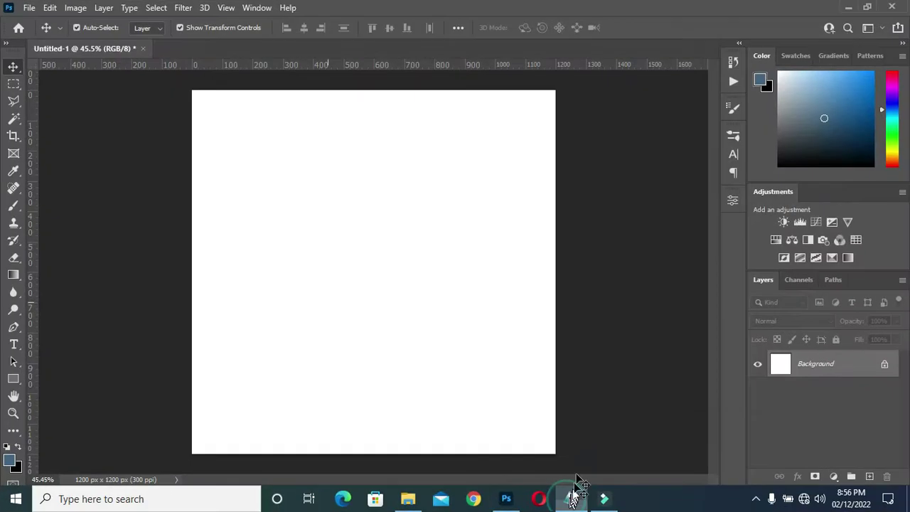
Switch to the planner notes in Notepad and copy the first colour code, 00203e.
left_click(571, 498)
left_click(466, 253)
left_click_drag(231, 97, 166, 98)
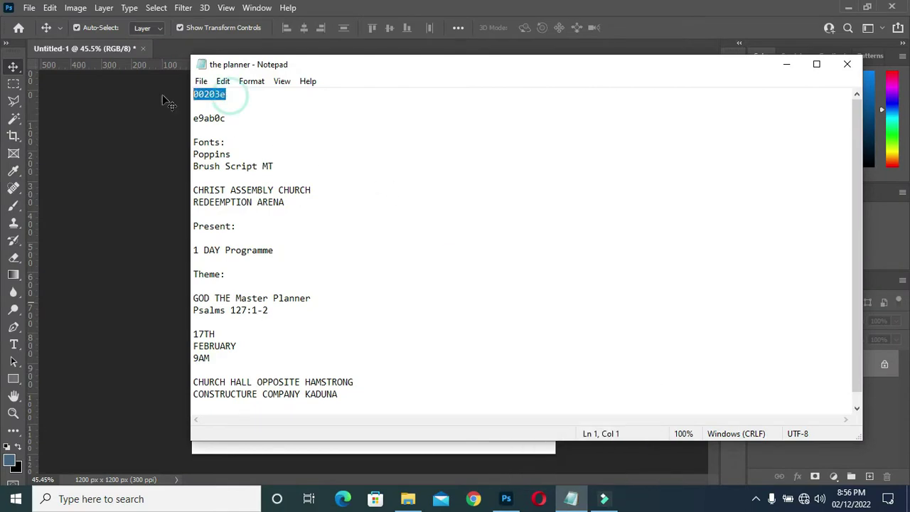
left_click(786, 64)
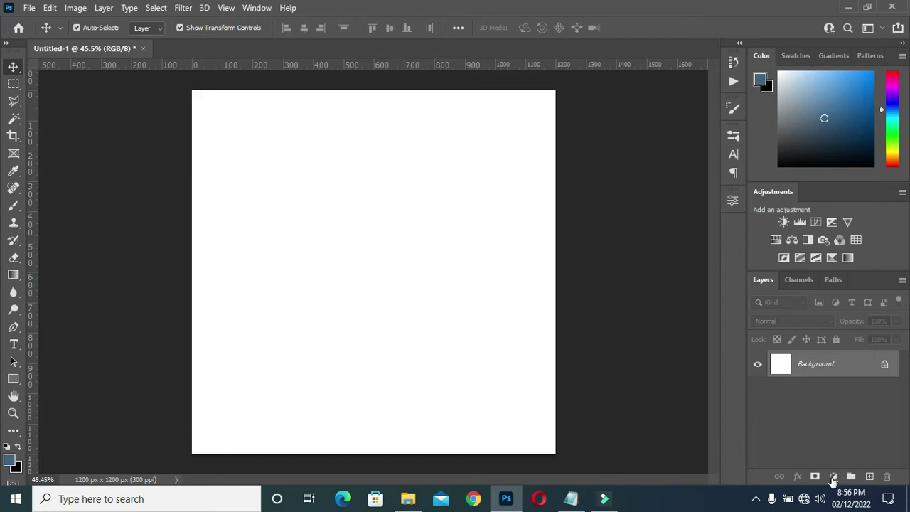
Add a Solid Color fill layer above the background with the hex colour 00203e.
left_click(833, 477)
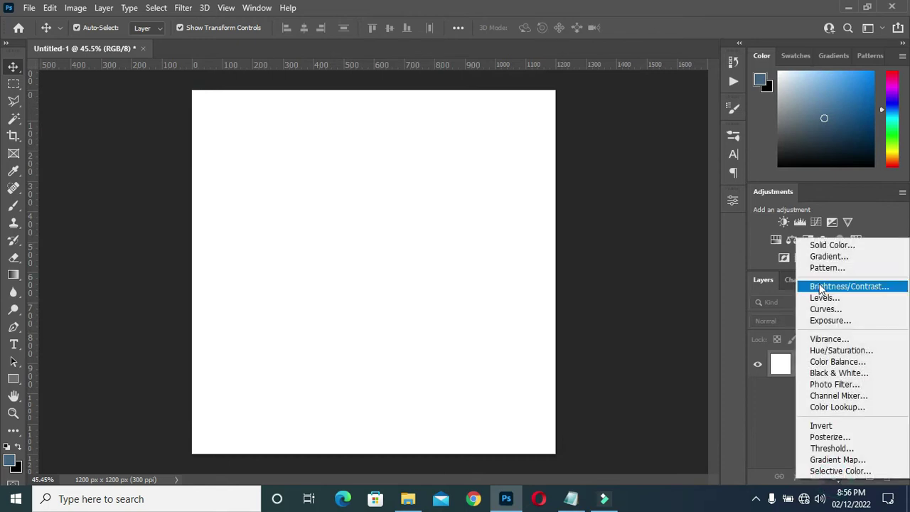
left_click(829, 244)
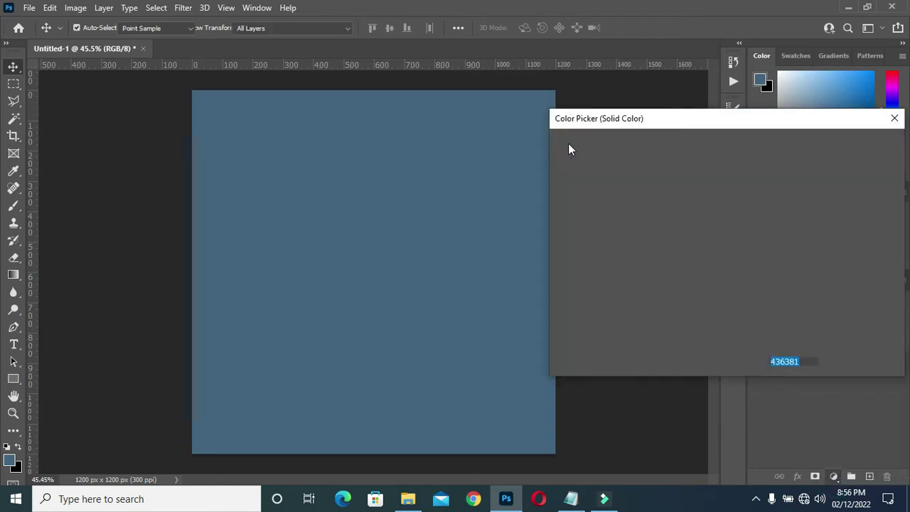
type("01213a")
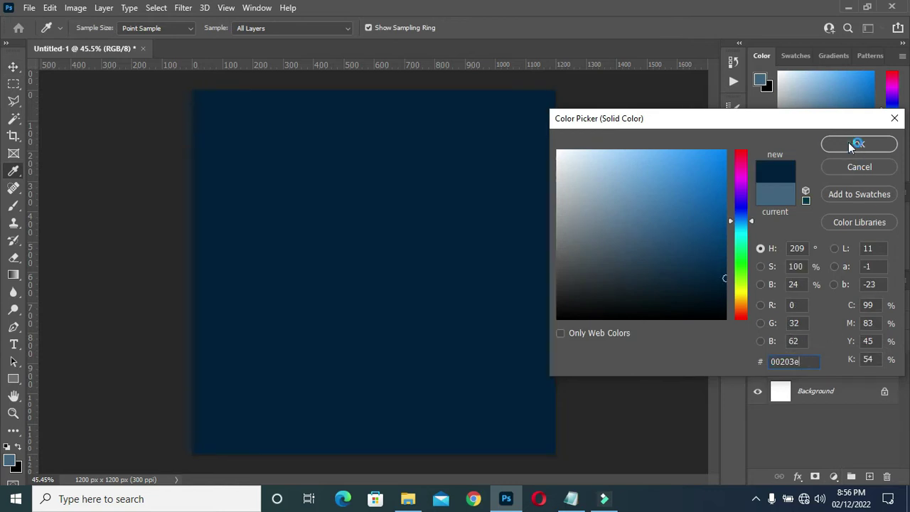
left_click(859, 143)
Place the House-foundation image from The master planner folder, enlarge it across the canvas's lower part, and set its opacity to 10%.
left_click(410, 500)
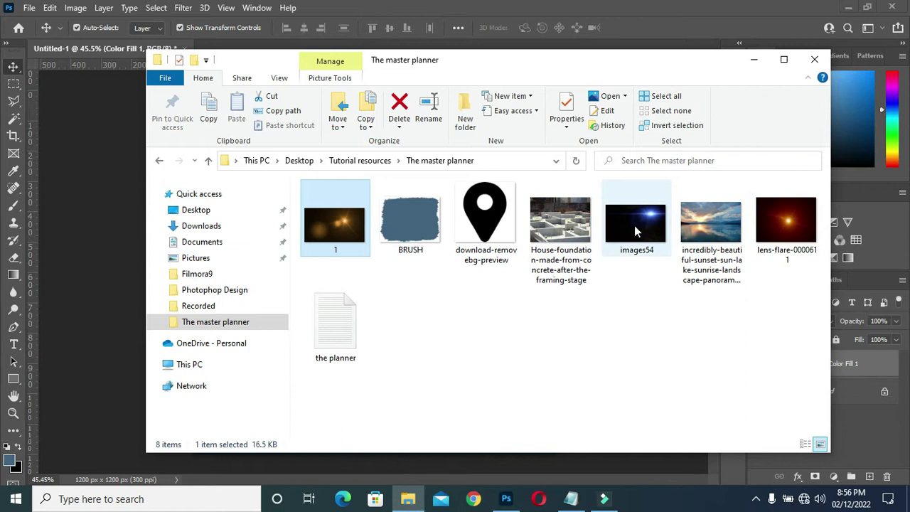
left_click(562, 221)
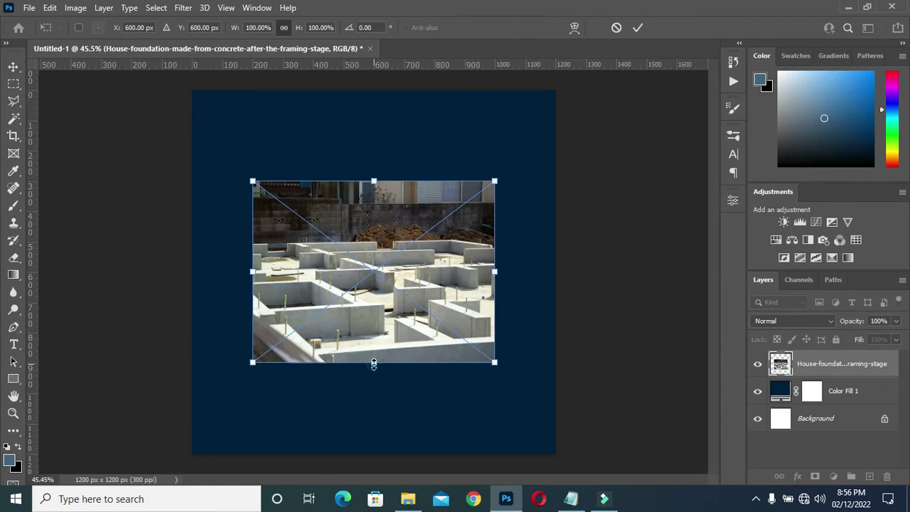
left_click_drag(374, 363, 374, 501)
left_click_drag(400, 338, 407, 382)
key("Return")
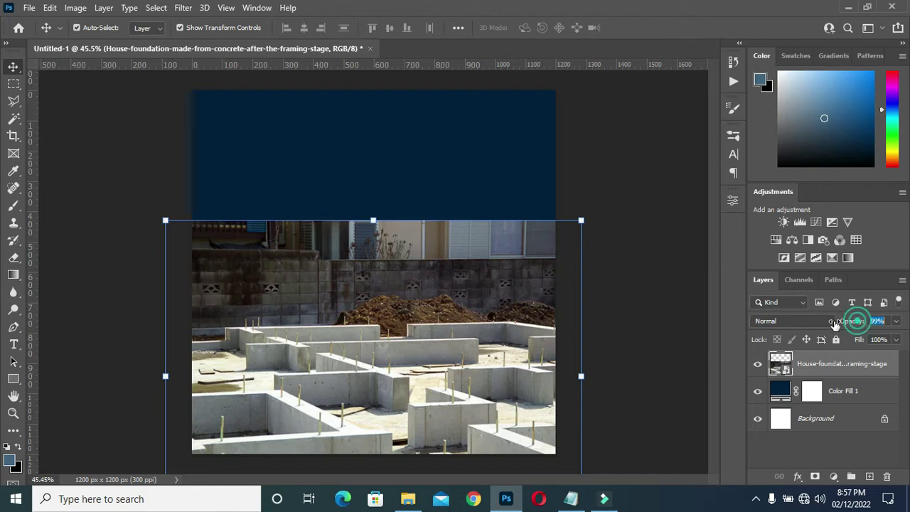
left_click_drag(808, 327, 797, 334)
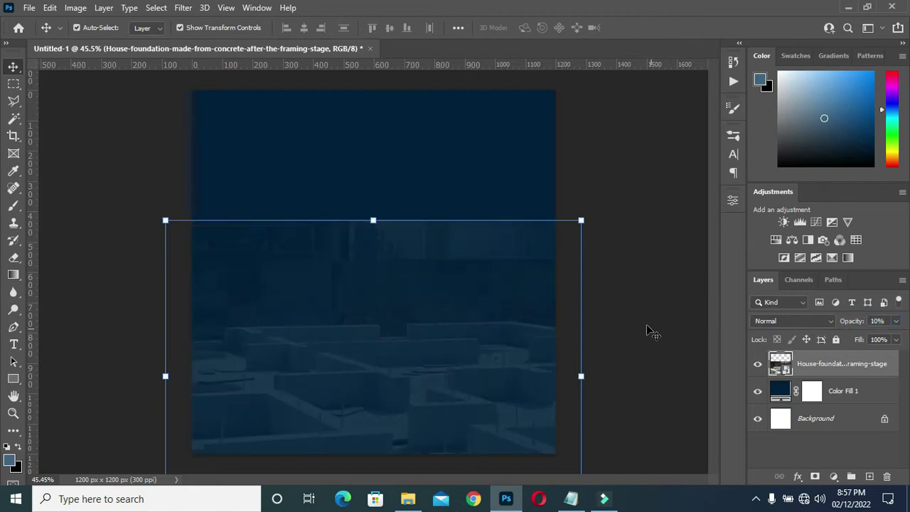
Add a layer mask to the house foundation layer and fade its upper part with vertical black-to-transparent gradients.
left_click(814, 478)
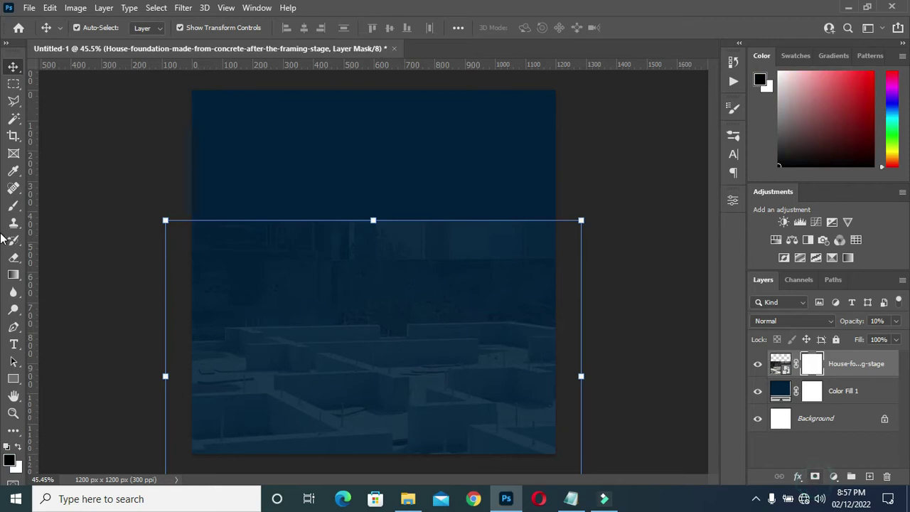
left_click(14, 276)
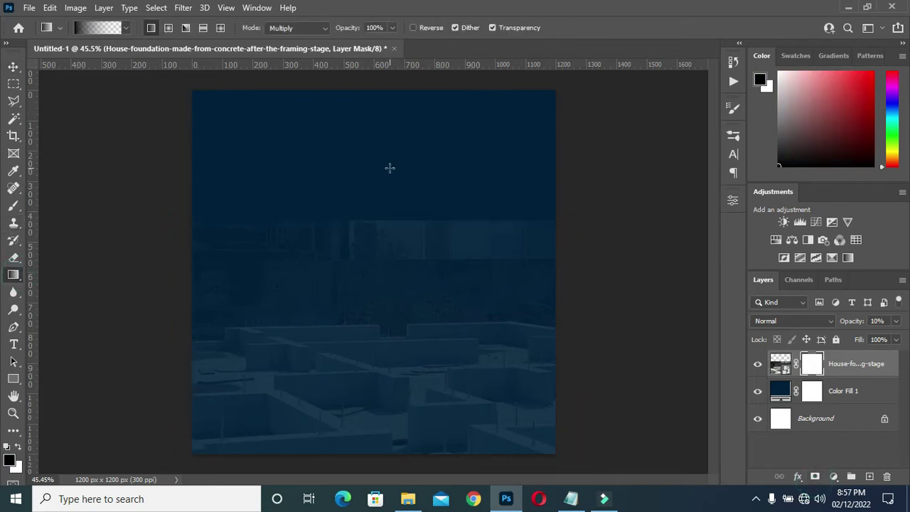
left_click_drag(388, 197, 379, 362)
left_click_drag(371, 244, 369, 414)
left_click_drag(381, 264, 381, 325)
left_click(13, 66)
left_click(126, 207)
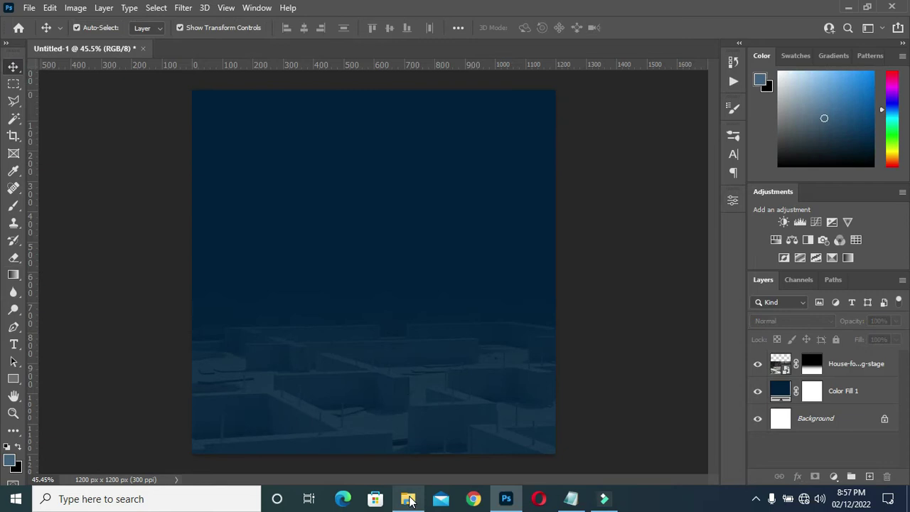
Place the sunset lake image from the project folder and enlarge it to cover the upper part of the canvas.
left_click(408, 499)
double_click(710, 224)
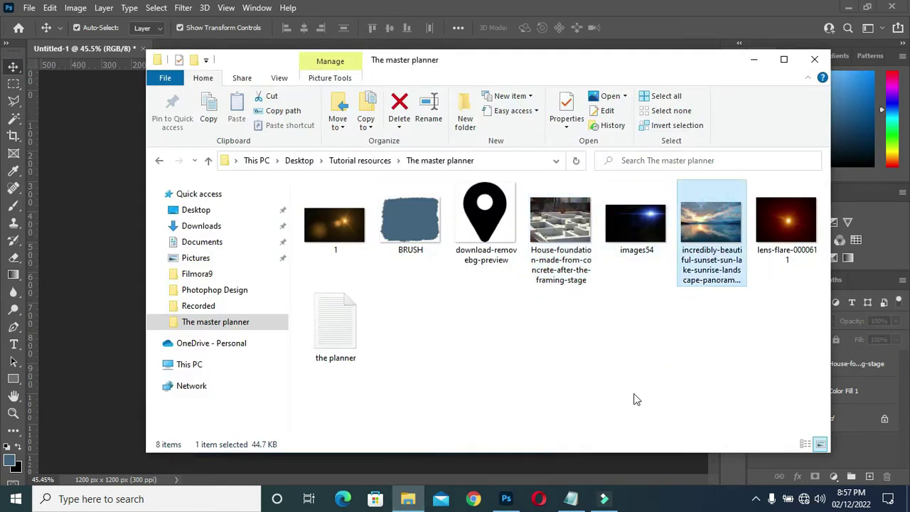
left_click_drag(711, 228, 405, 237)
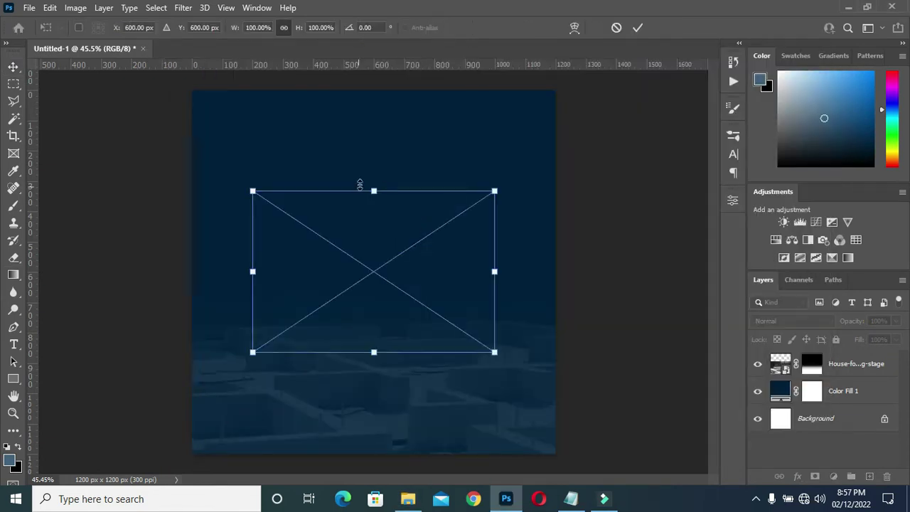
left_click_drag(373, 192, 374, 69)
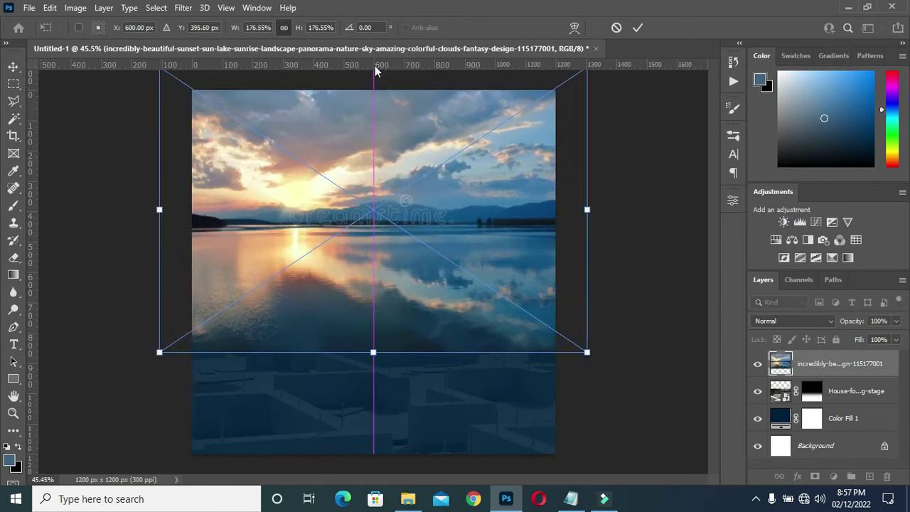
mouse_move(380, 320)
left_mouse_down()
mouse_move(373, 372)
mouse_move(367, 348)
mouse_move(377, 311)
left_mouse_up()
left_click(637, 27)
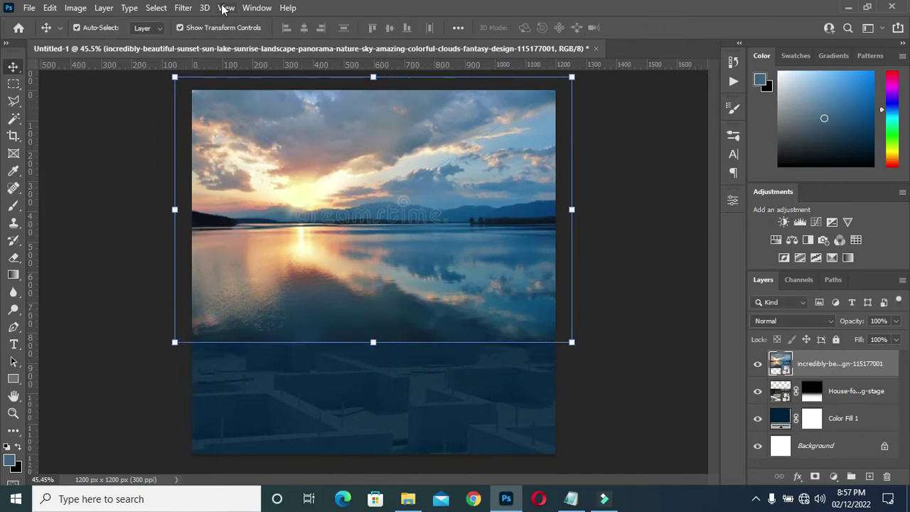
Apply a Gaussian Blur with a 19.4-pixel radius to the sunset lake layer.
left_click(183, 8)
mouse_move(237, 181)
left_click(361, 229)
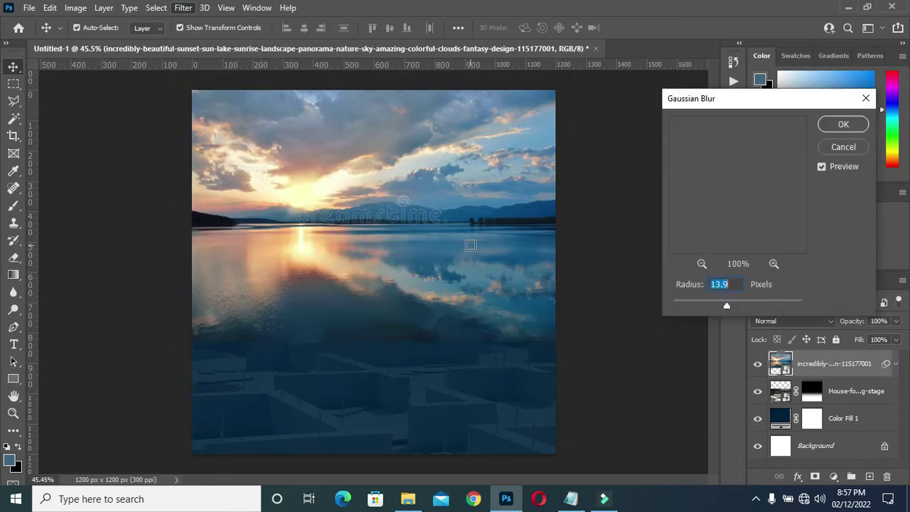
left_click(729, 307)
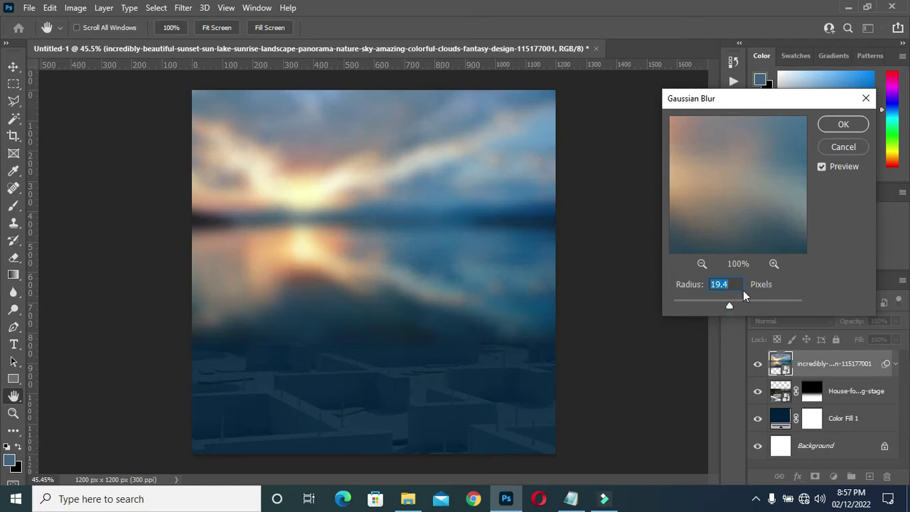
left_click(840, 125)
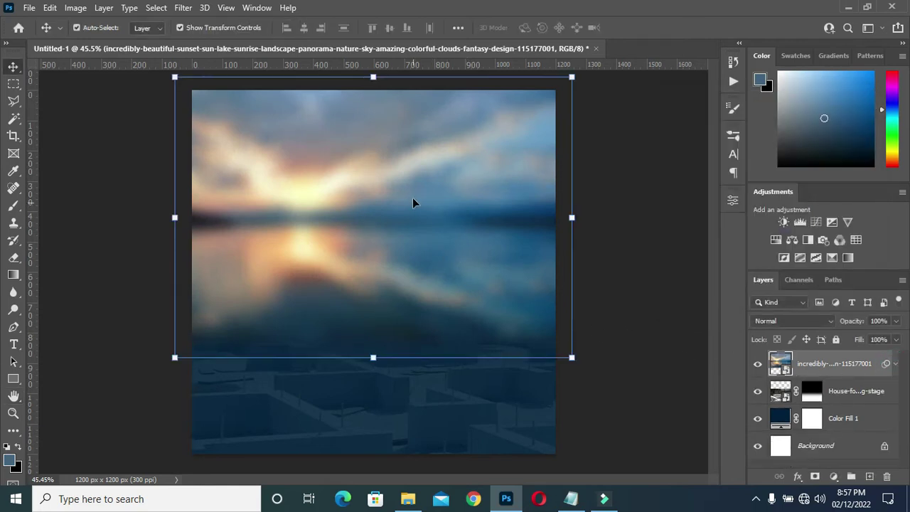
Rasterize the blurred sunset lake layer and desaturate it.
right_click(840, 370)
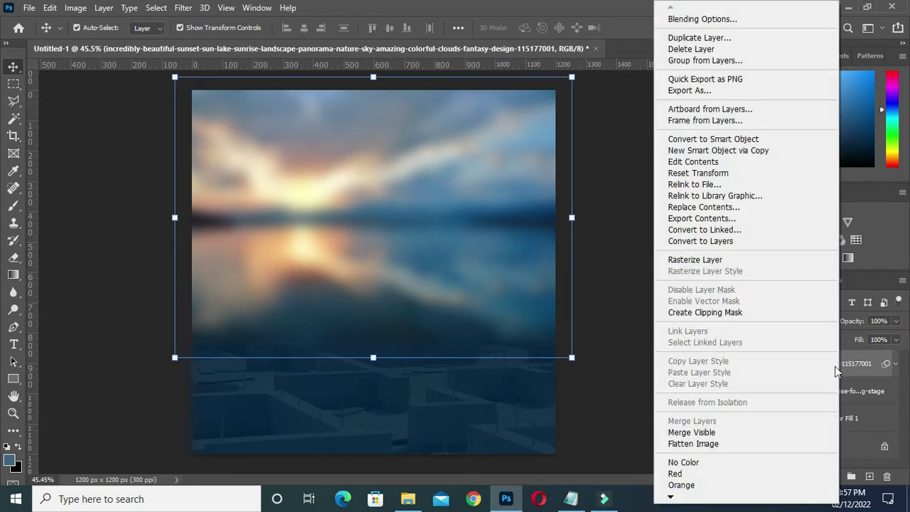
left_click(693, 258)
key("ctrl")
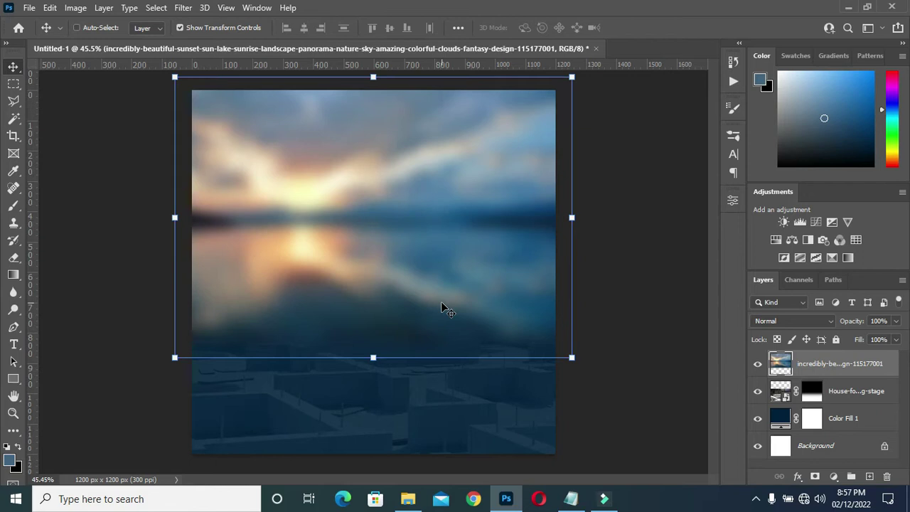
key("ctrl+shift+u")
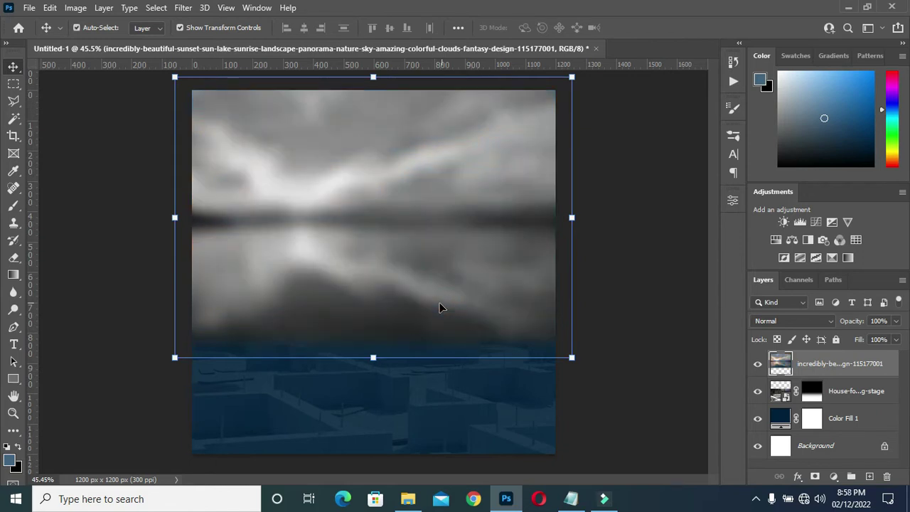
Set the desaturated lake layer's blend mode to Luminosity and deselect the layer.
left_click(810, 324)
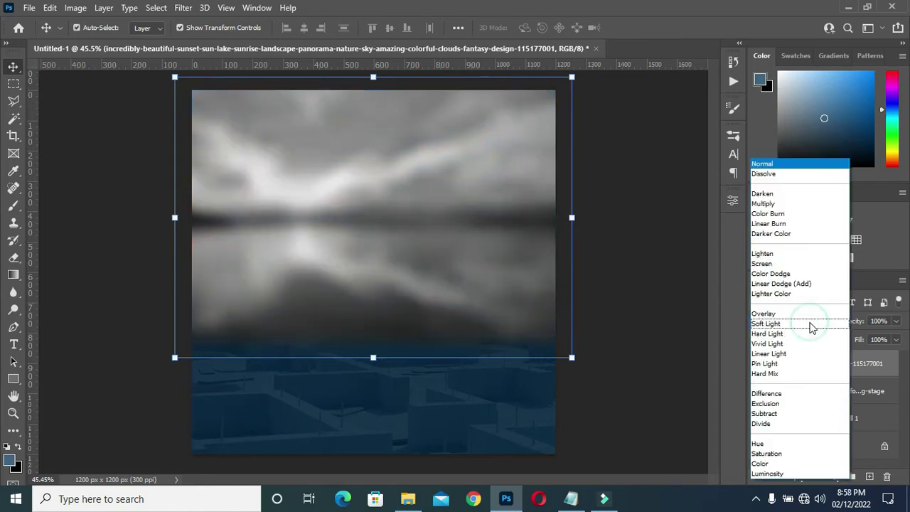
left_click(769, 474)
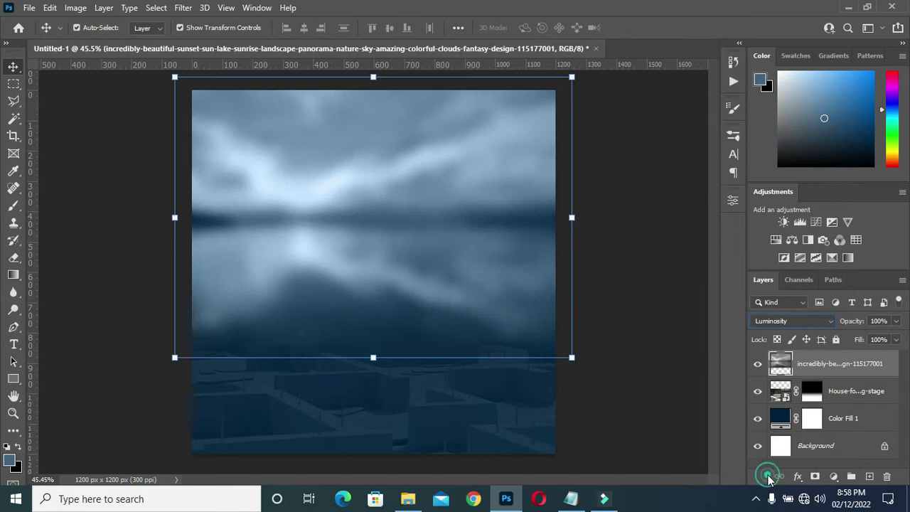
left_click(646, 414)
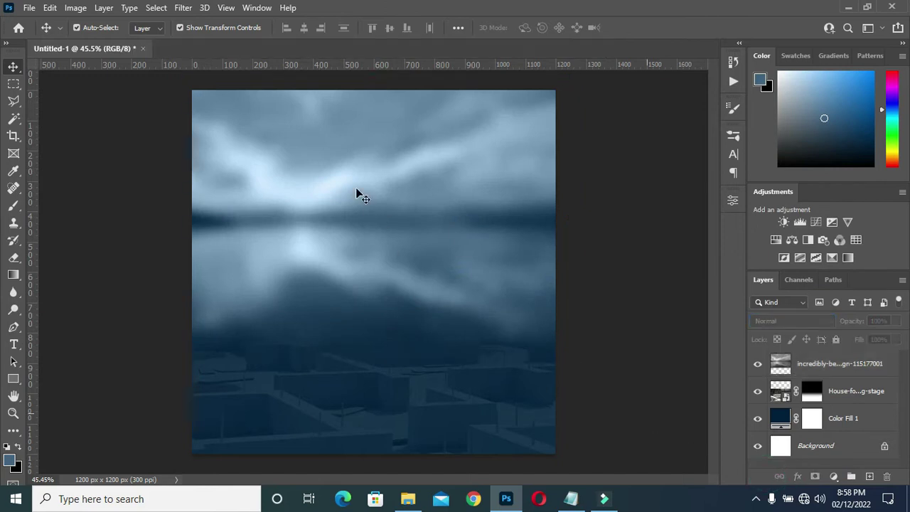
Place the orange lens flare image "1" over the canvas's upper-right area and set its blend mode to Screen.
left_click(407, 498)
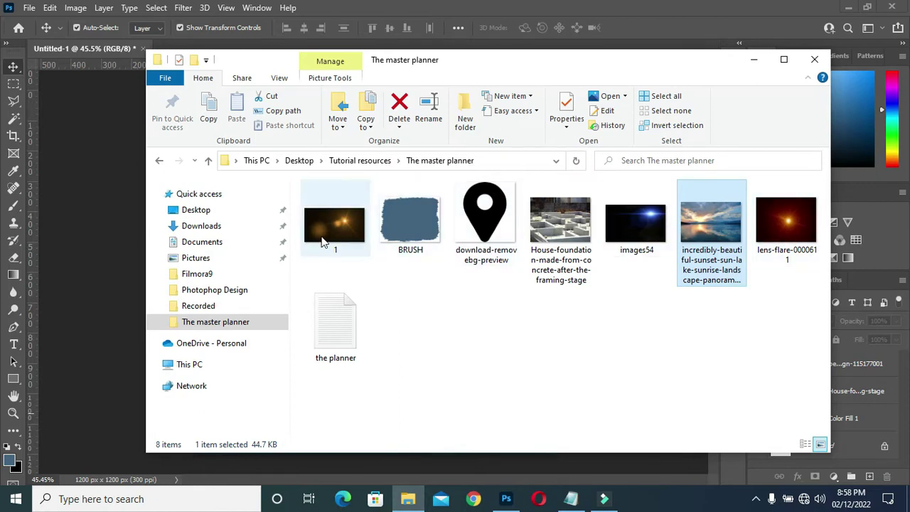
left_click(335, 225)
left_click_drag(346, 239, 116, 316)
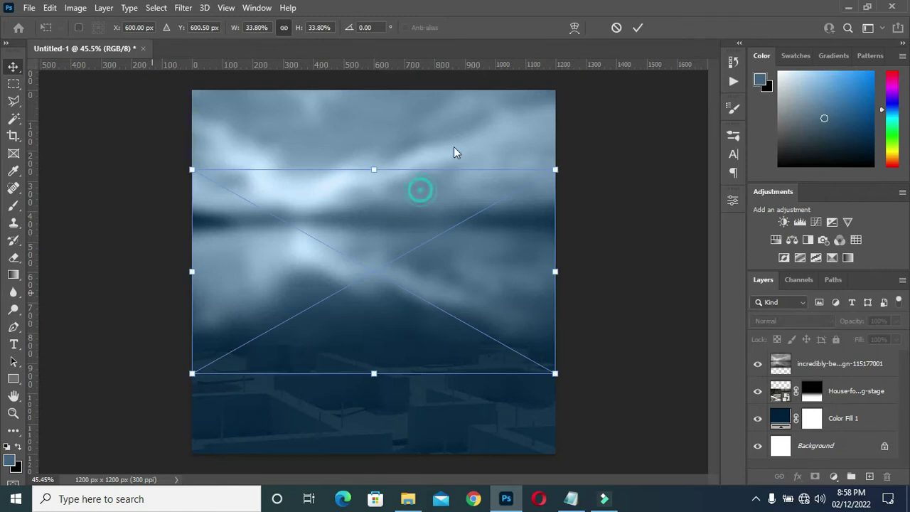
left_click_drag(460, 150, 486, 116)
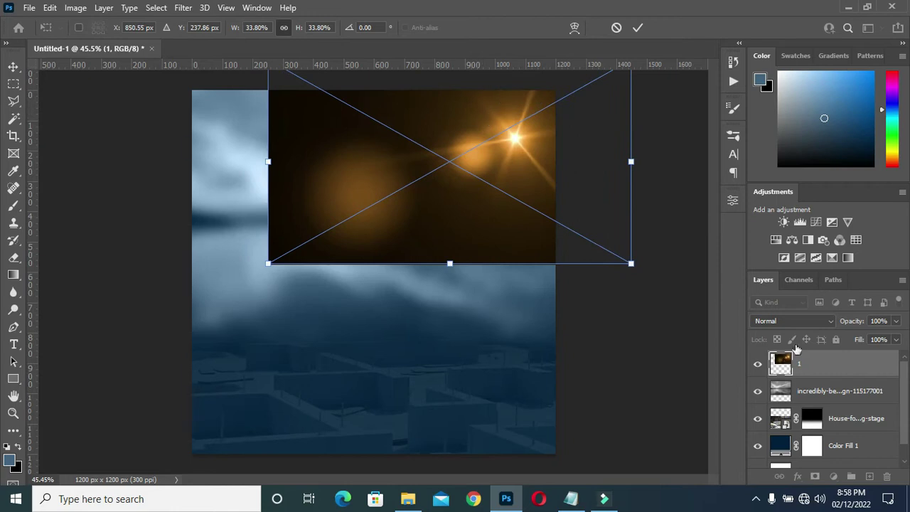
key("Return")
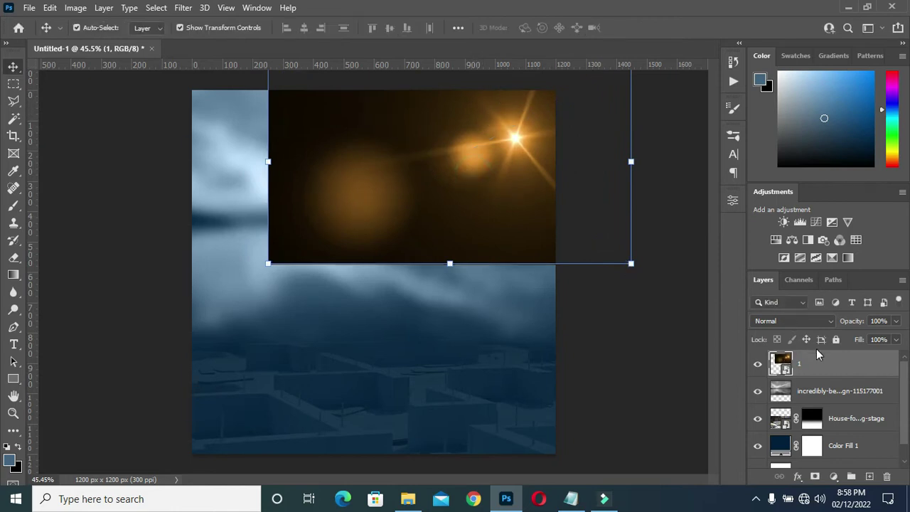
left_click(803, 320)
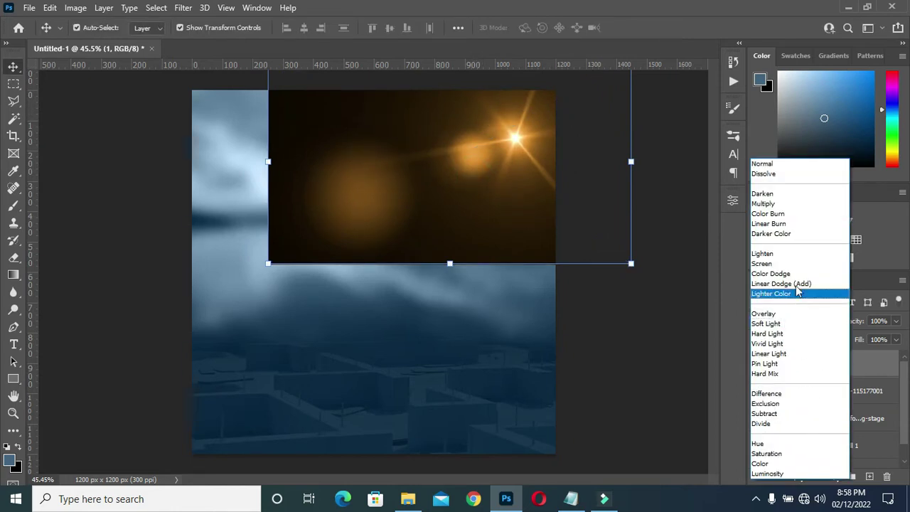
left_click(766, 264)
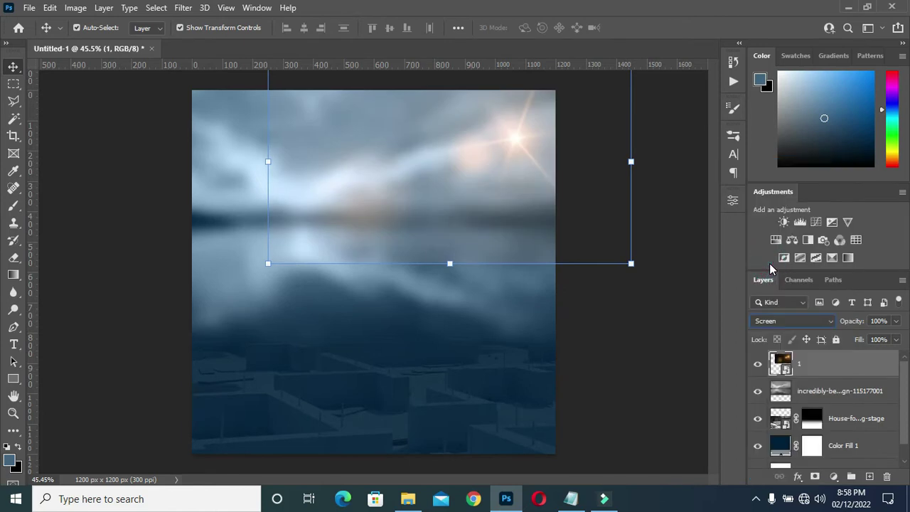
Apply a Gaussian Blur with an 8.8-pixel radius to the lens flare layer.
left_click(182, 8)
left_click(181, 9)
left_click(184, 9)
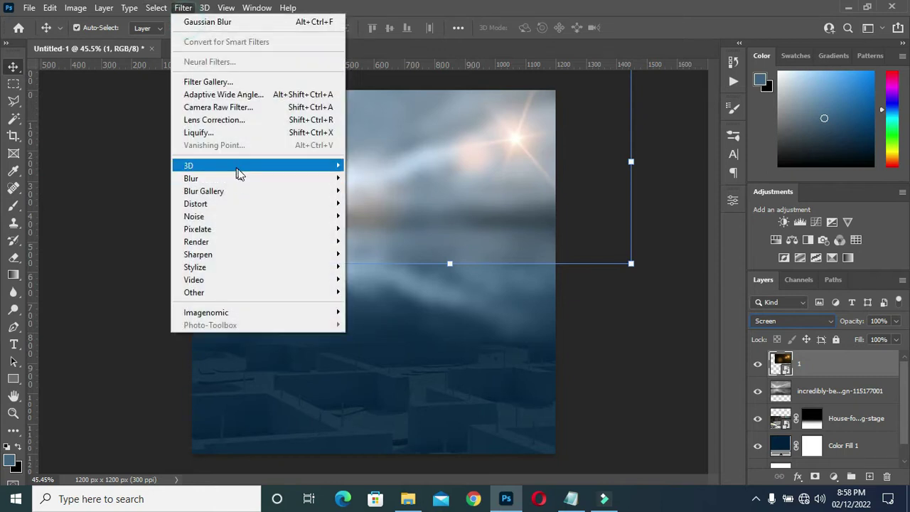
mouse_move(253, 179)
left_click(400, 228)
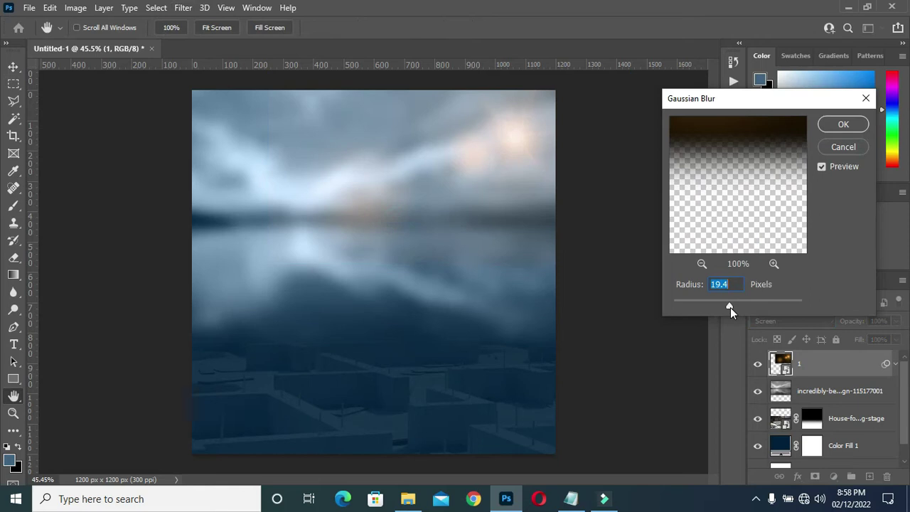
left_click_drag(730, 307, 726, 310)
left_click(721, 306)
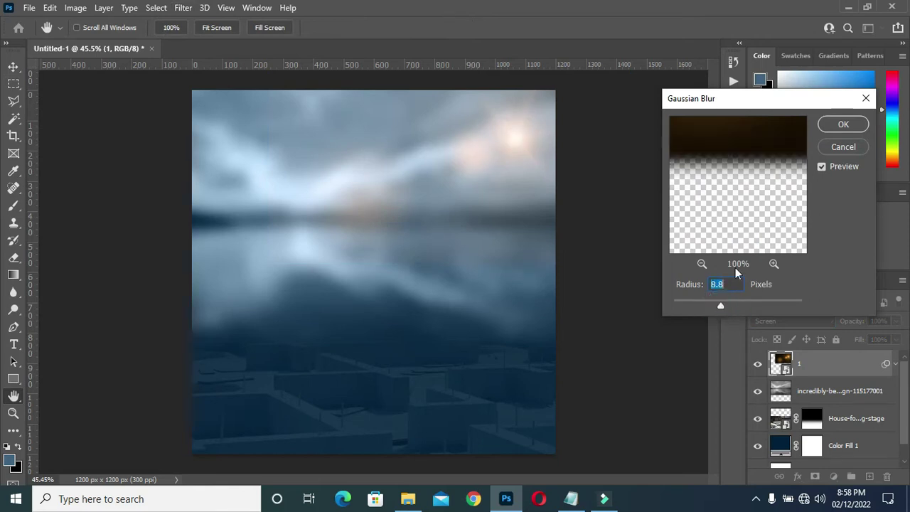
left_click(838, 125)
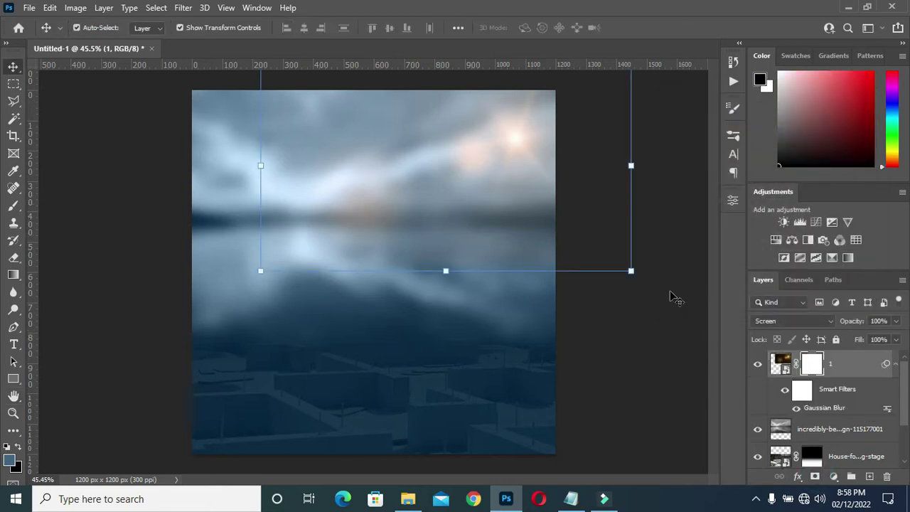
Fade the lower and left edges of the orange lens flare "1" with black-to-transparent gradients on its layer mask, and deselect the layer.
right_click(13, 276)
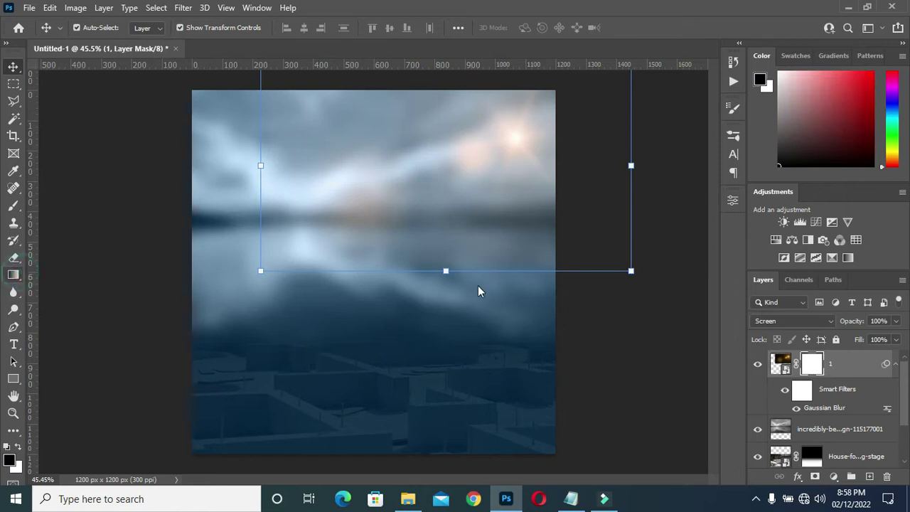
left_click_drag(440, 305, 432, 202)
left_click_drag(266, 171, 249, 165)
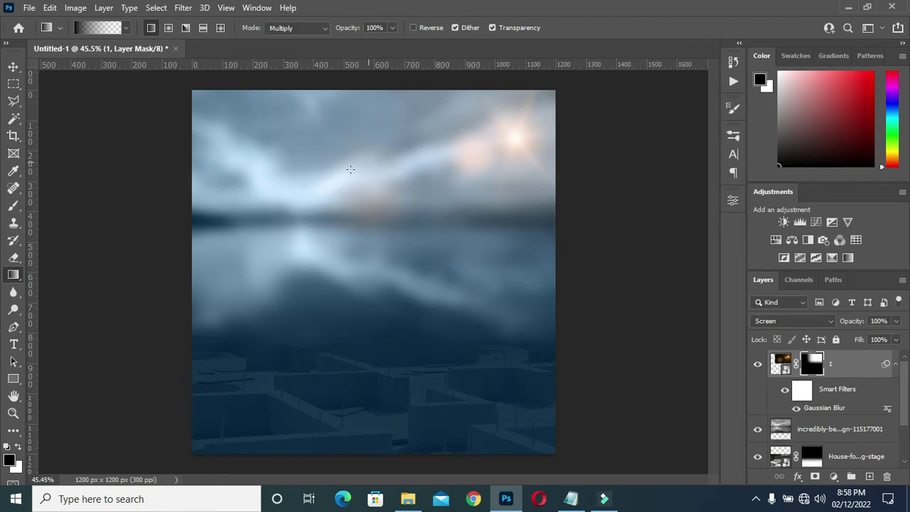
left_click(14, 66)
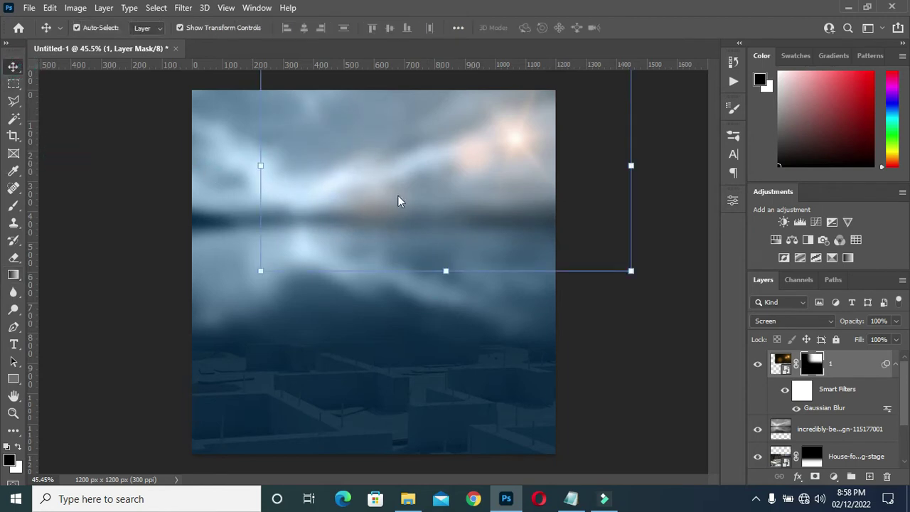
left_click(613, 393)
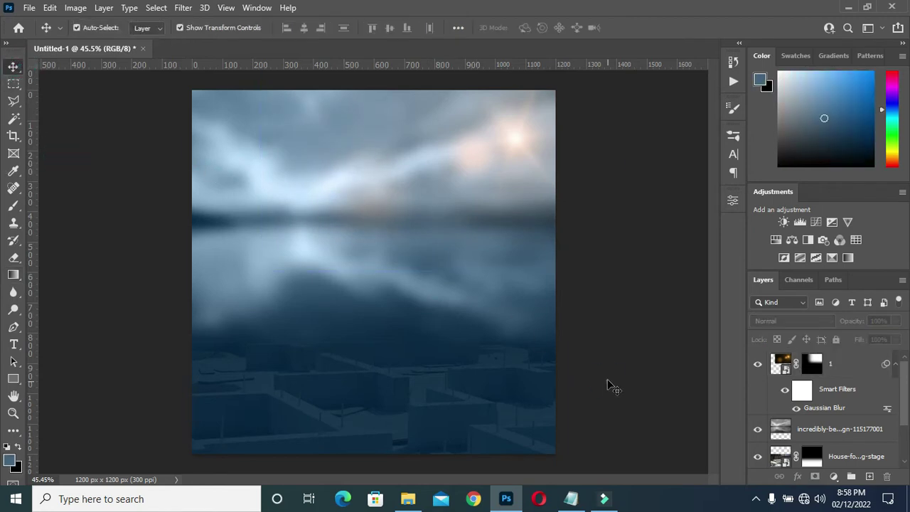
Place the lens flare image "lens-flare-0000611" over the canvas's upper-left area with its blend mode set to Screen.
left_click(408, 498)
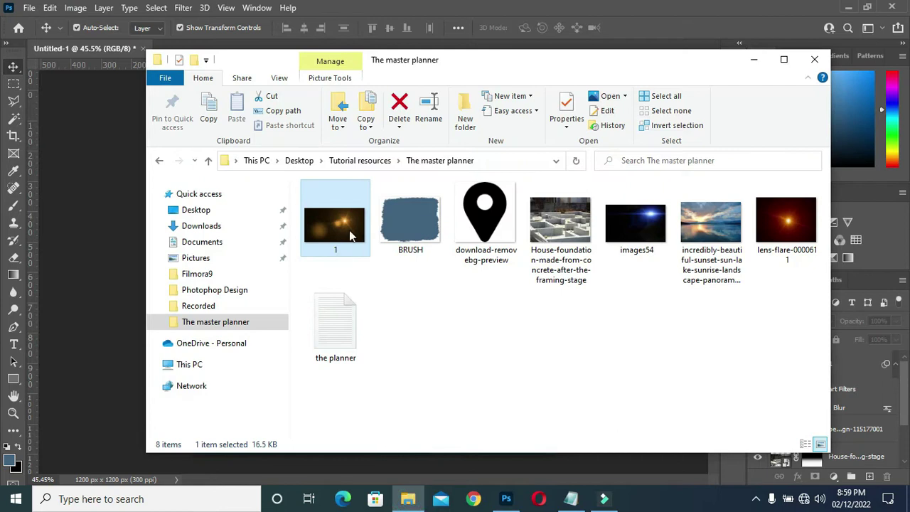
left_click(786, 219)
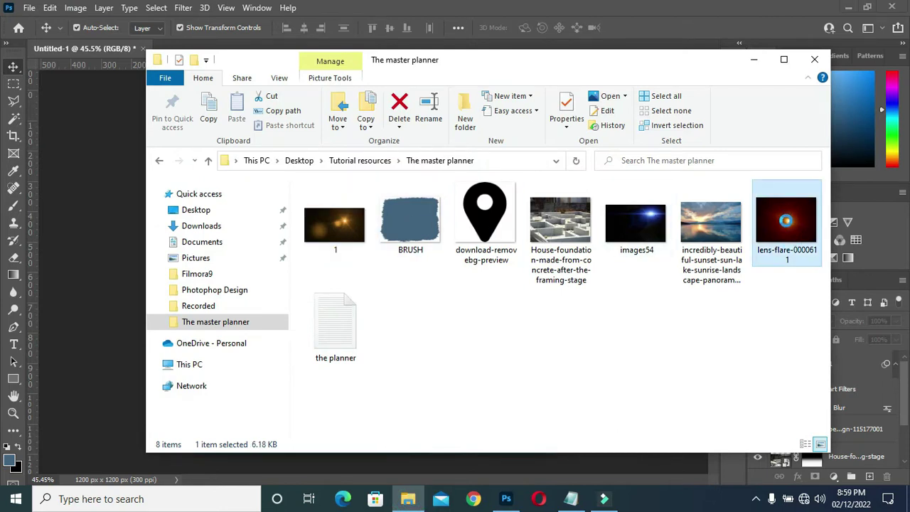
left_click_drag(792, 241, 136, 360)
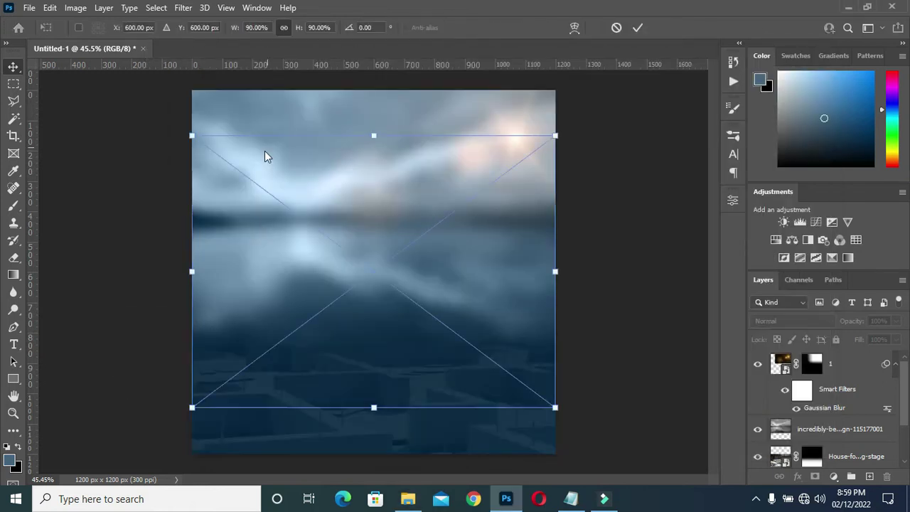
left_click_drag(310, 175, 335, 138)
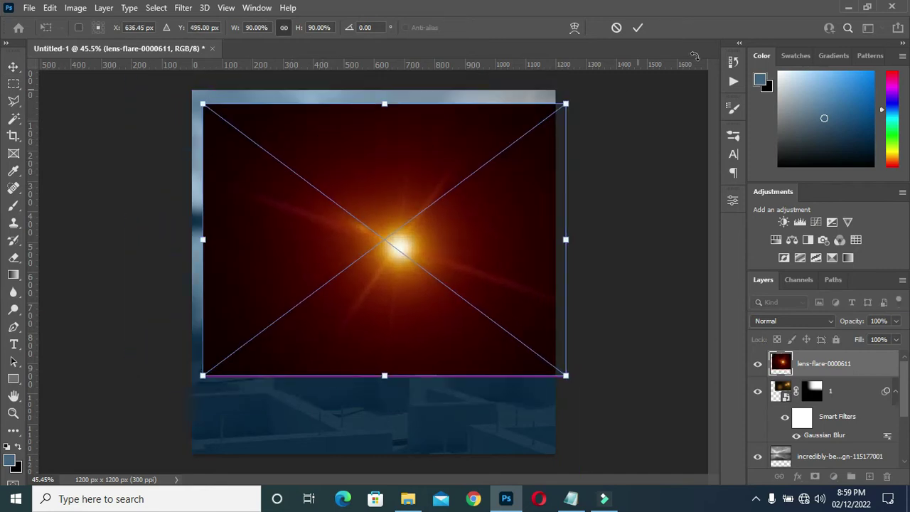
left_click(634, 27)
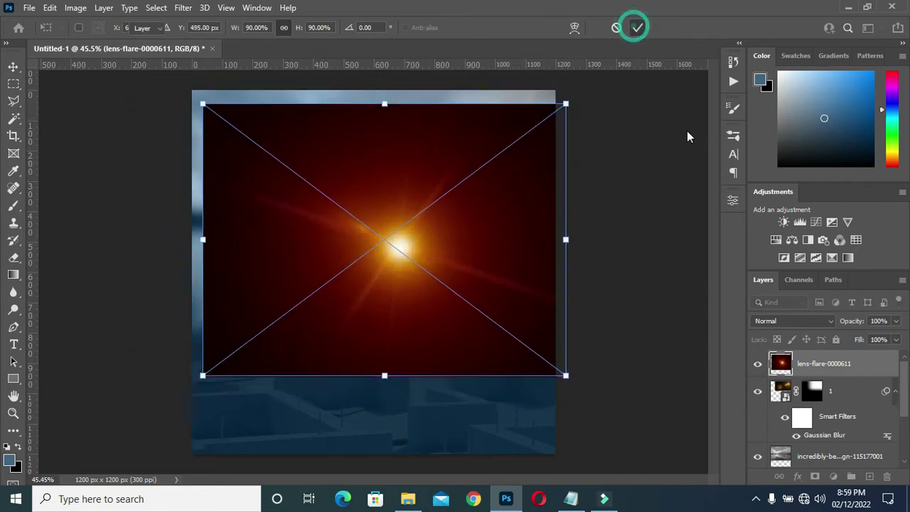
left_click(795, 323)
left_click(770, 264)
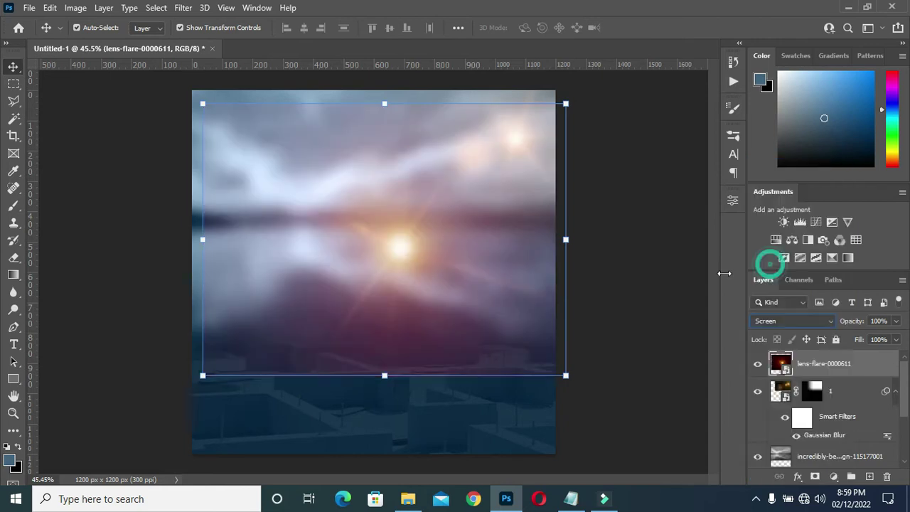
left_click_drag(463, 256, 305, 169)
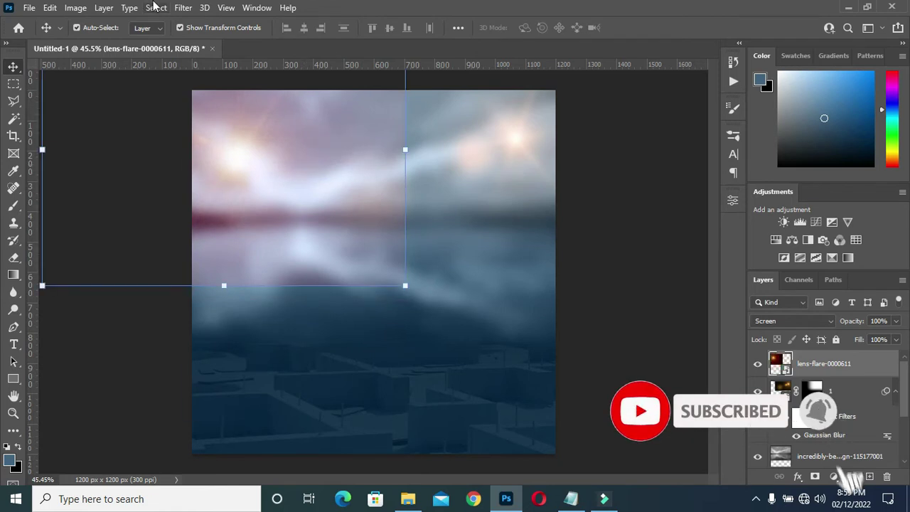
Apply a Gaussian Blur with a 7.4-pixel radius to the lens-flare-0000611 layer.
left_click(182, 7)
mouse_move(231, 182)
left_click(400, 226)
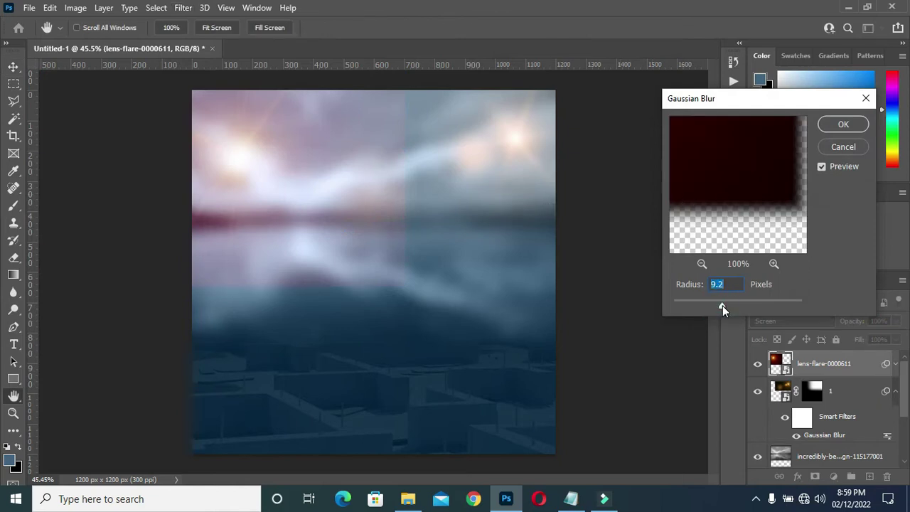
left_click(722, 306)
left_click_drag(720, 305, 715, 306)
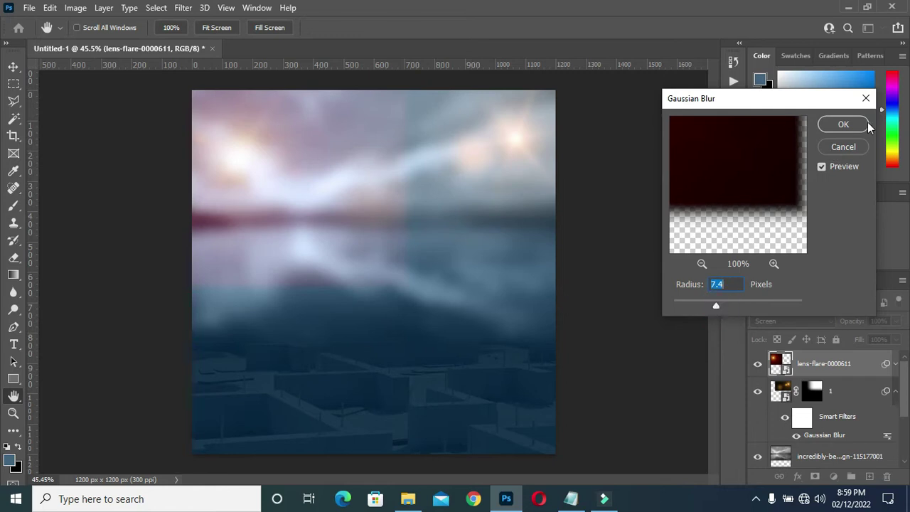
left_click(844, 127)
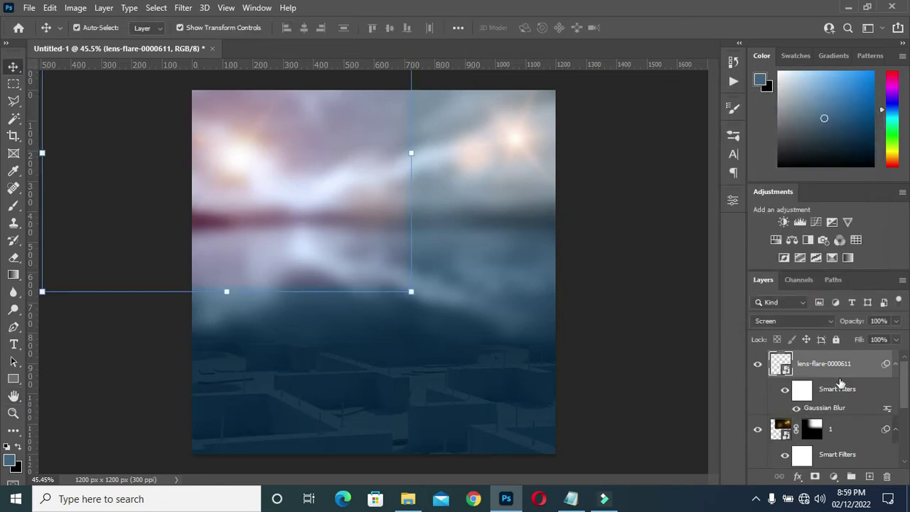
Add a layer mask to the red lens flare and paint out its hard lower and right edges with a soft black 400-pixel brush.
left_click(815, 478)
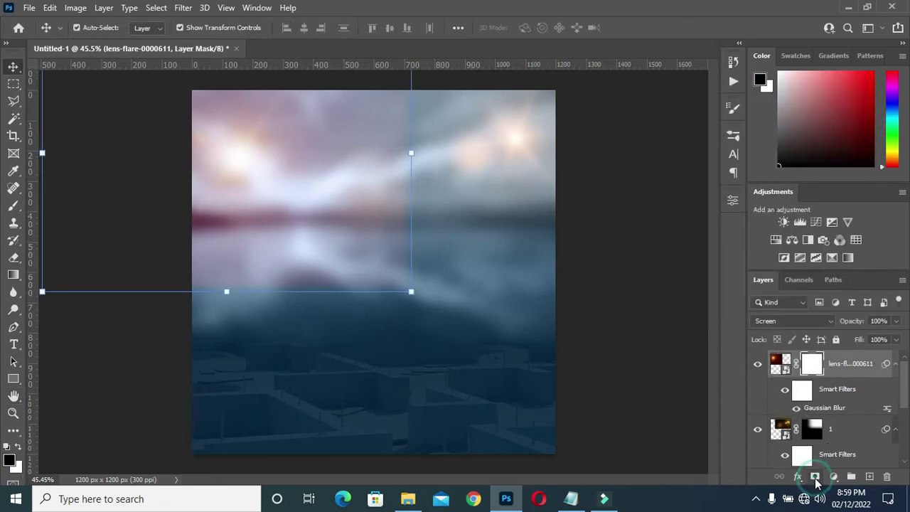
left_click(13, 206)
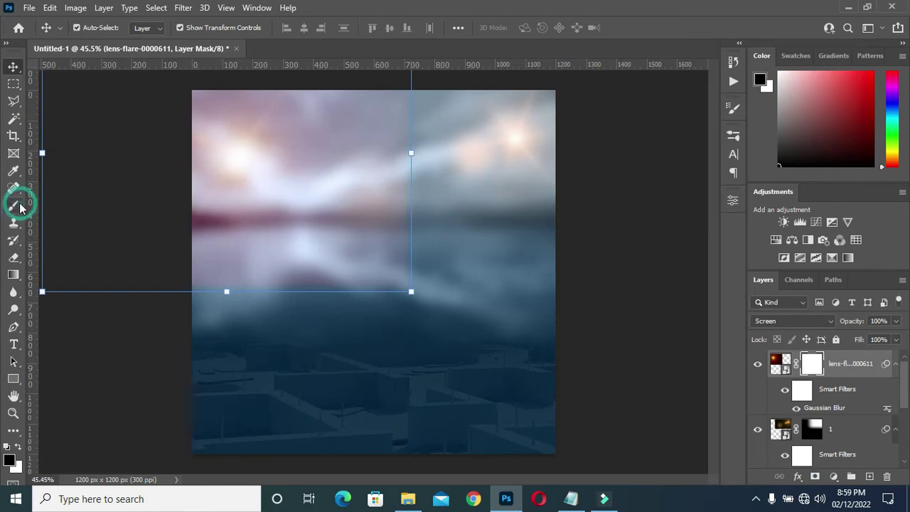
left_click(68, 206)
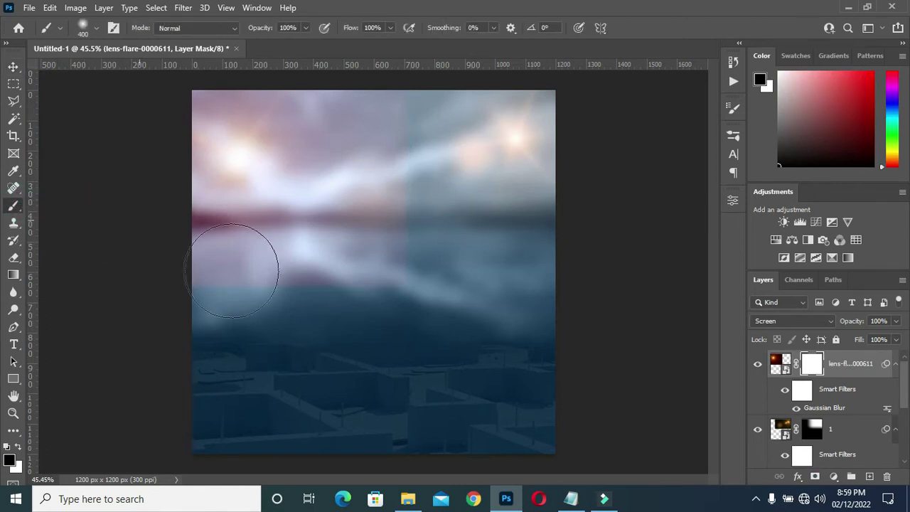
mouse_move(197, 311)
left_mouse_down()
mouse_move(243, 318)
mouse_move(395, 268)
left_mouse_up()
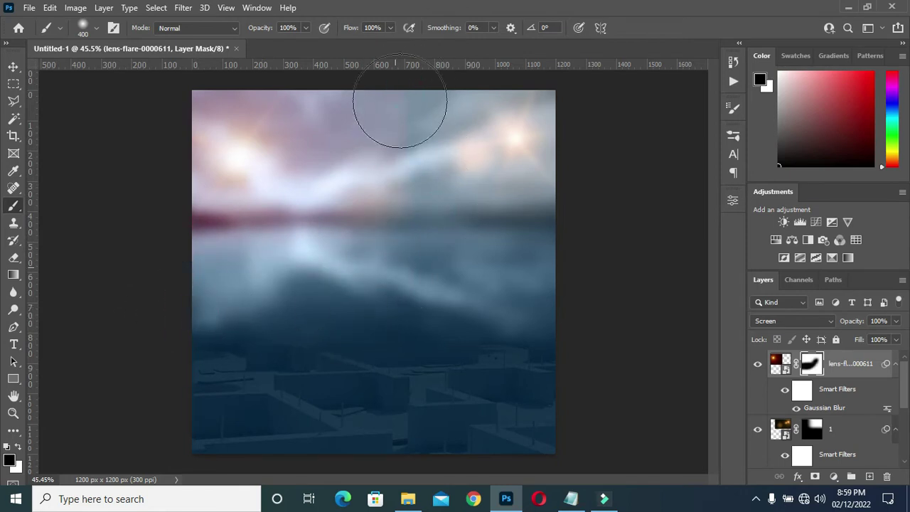
left_click(13, 66)
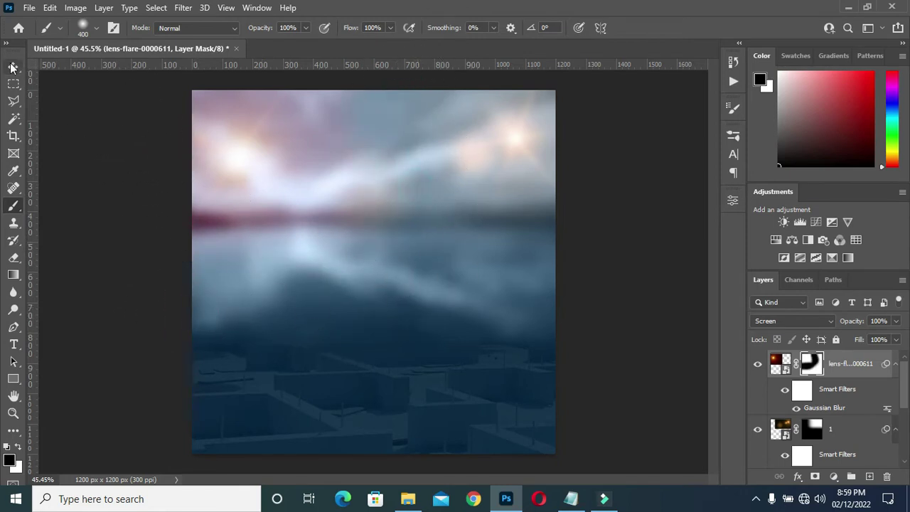
Move the masked red lens flare slightly closer to the canvas's upper-left corner and deselect it.
left_click(640, 250)
left_click_drag(249, 174, 233, 145)
left_click(126, 397)
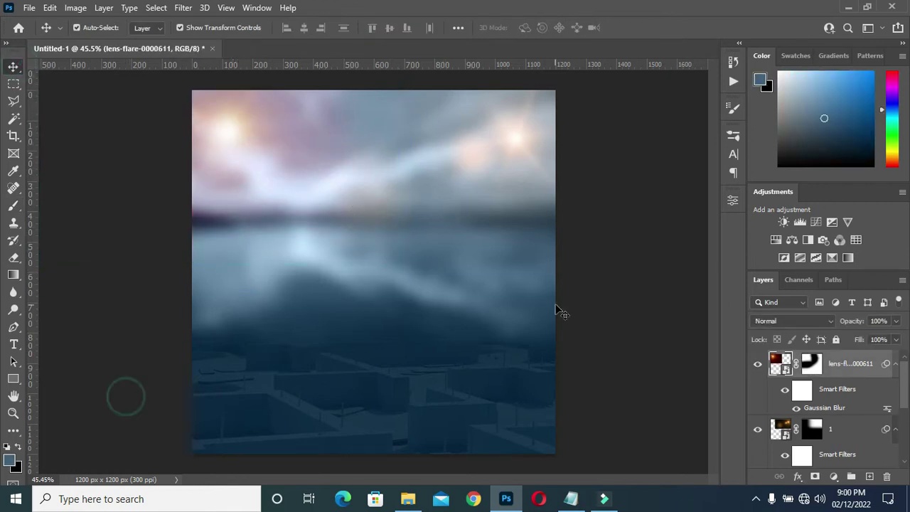
left_click(643, 309)
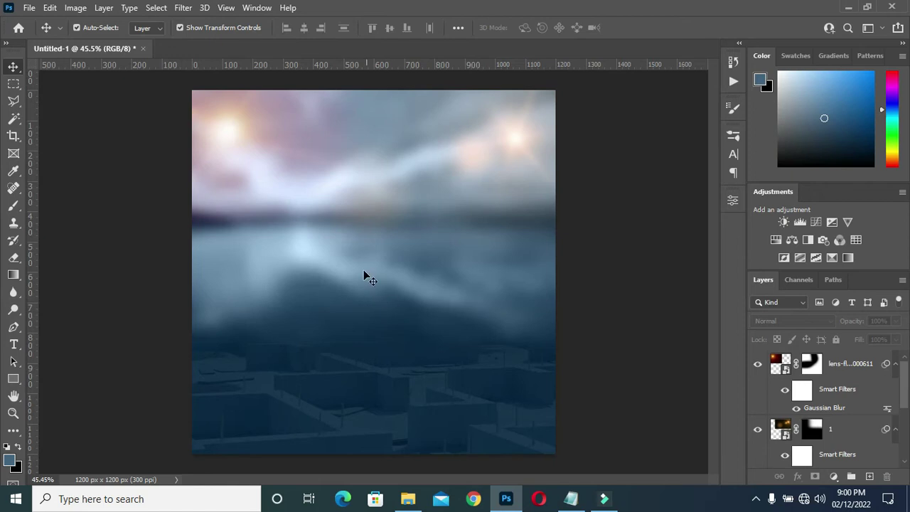
Switch to the Notepad file "the planner", copy the line "CHRIST ASSEMBLY CHURCH" and return to Photoshop.
scroll(367, 204, "up", 2)
scroll(353, 186, "down", 1)
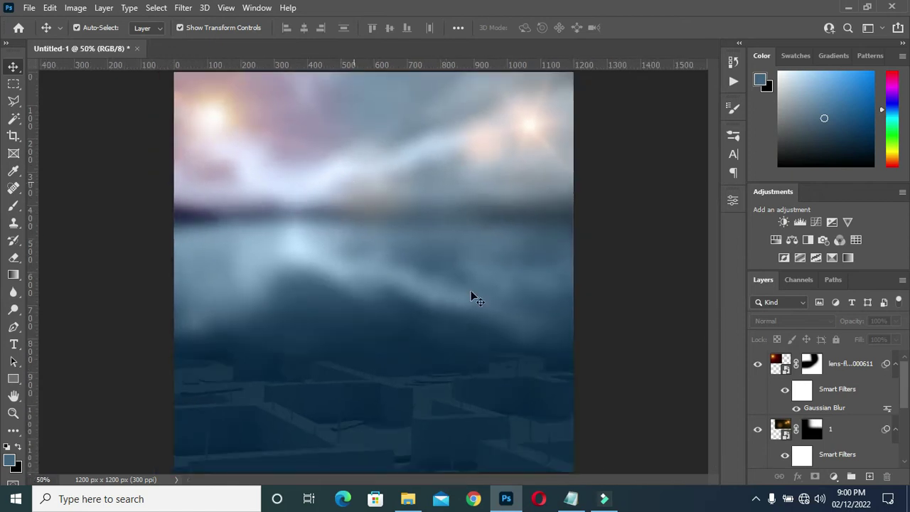
left_click(569, 501)
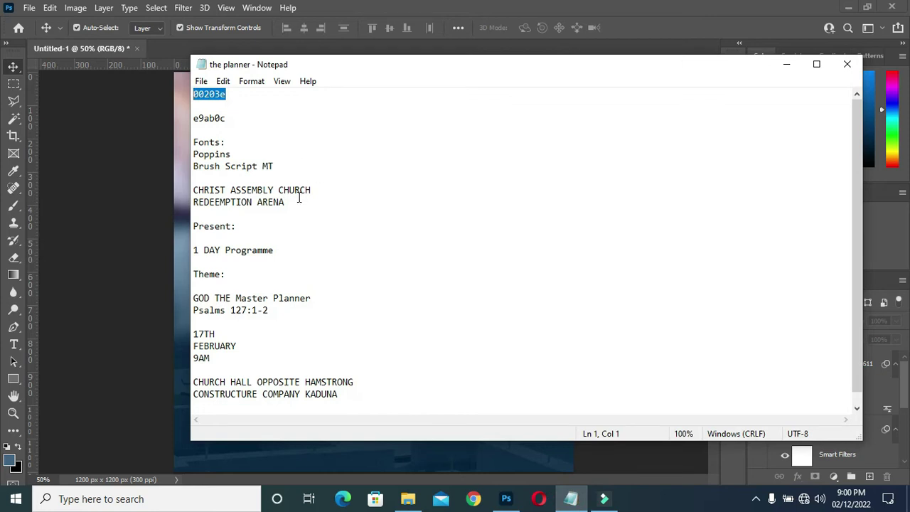
left_click_drag(328, 186, 194, 188)
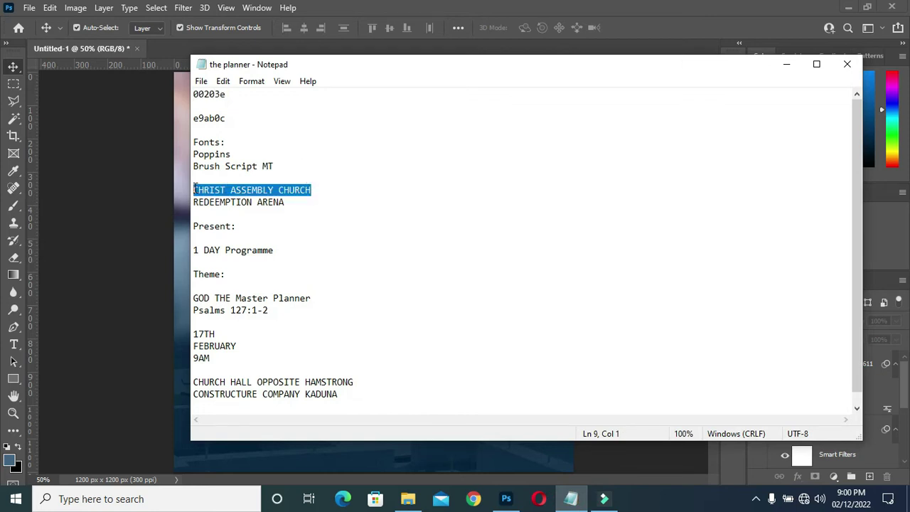
left_click(786, 64)
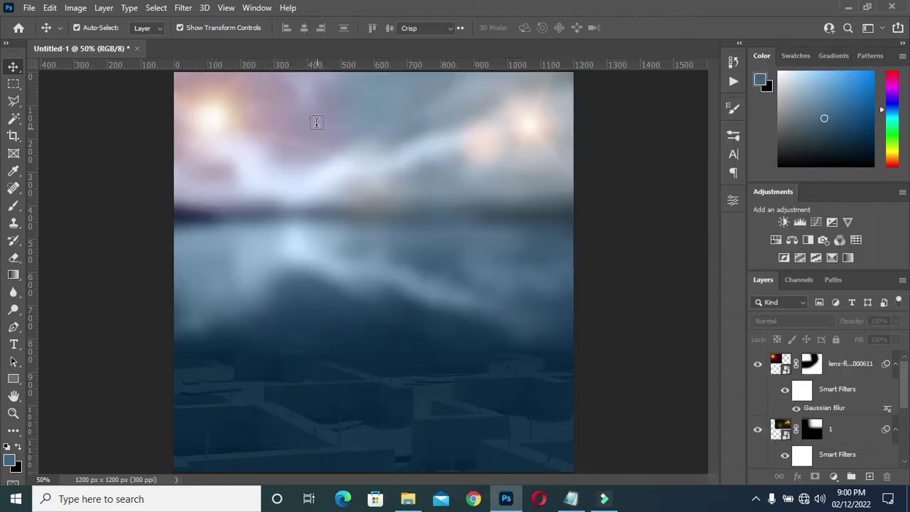
Add the text "CHRIST ASSEMBLY CHURCH" in Poppins Bold, 20.65 pt, black, near the top of the canvas.
key("t")
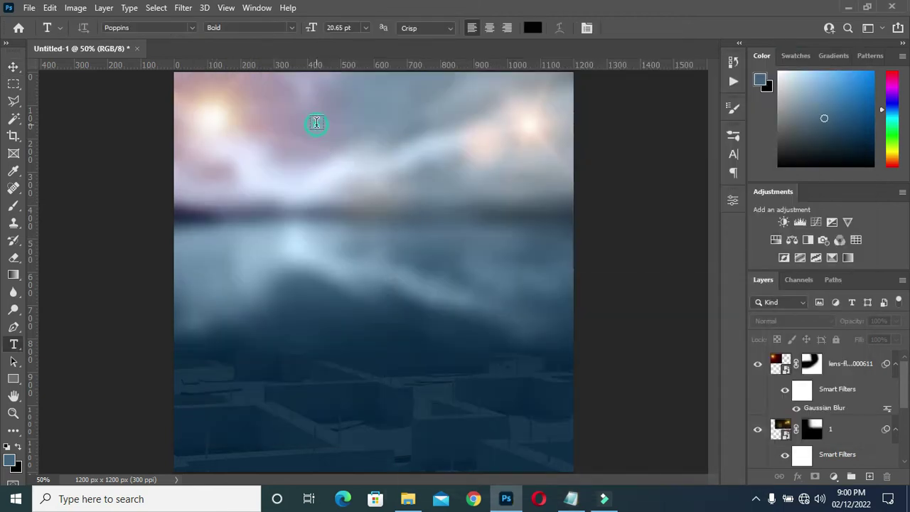
left_click(361, 127)
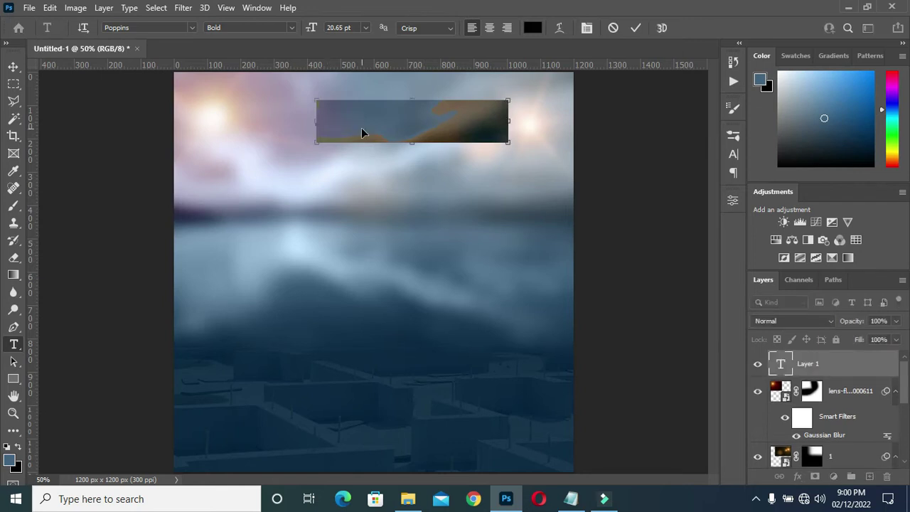
type("CHRIST ASSEMBLY")
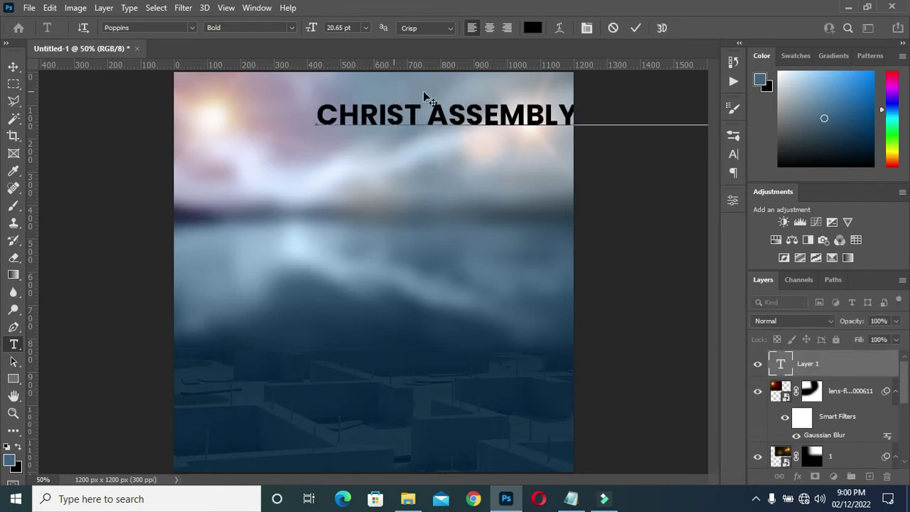
left_click(635, 27)
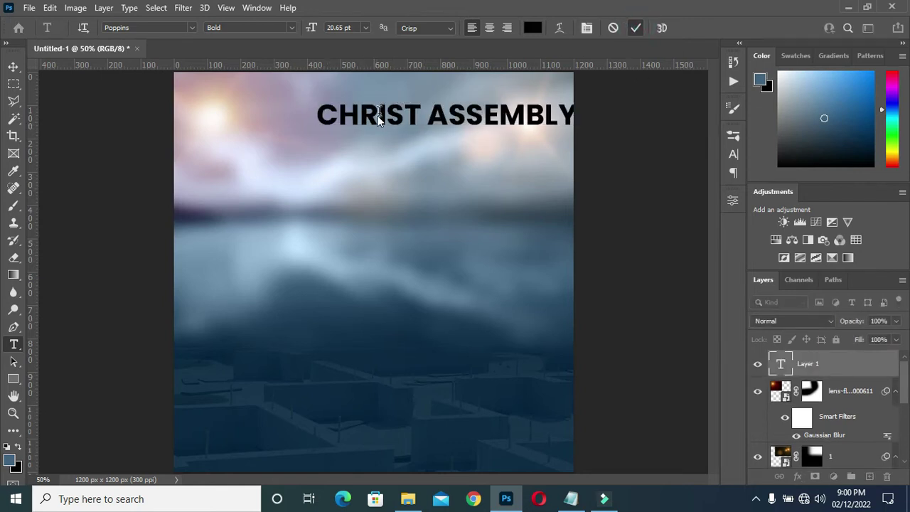
Scale the church name text down to about 40.56% and position it near the canvas's top centre.
left_click_drag(412, 111, 340, 105)
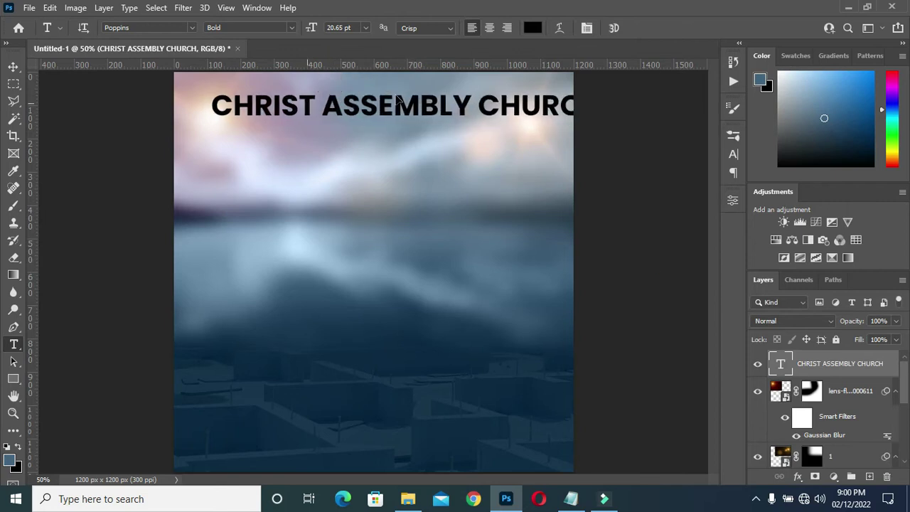
left_click(13, 67)
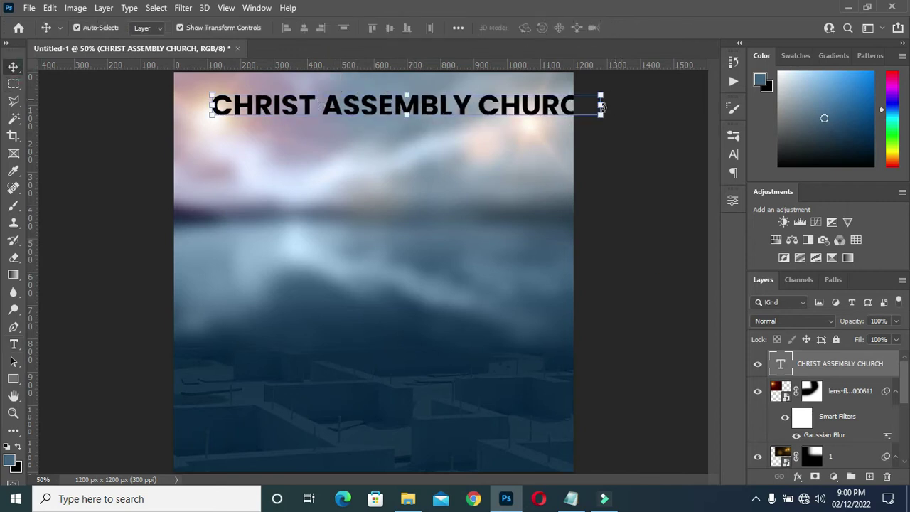
left_click_drag(597, 105, 439, 111)
left_click_drag(47, 112, 291, 106)
mouse_move(367, 108)
left_mouse_down()
mouse_move(340, 108)
mouse_move(374, 98)
left_mouse_up()
left_click_drag(471, 101, 453, 100)
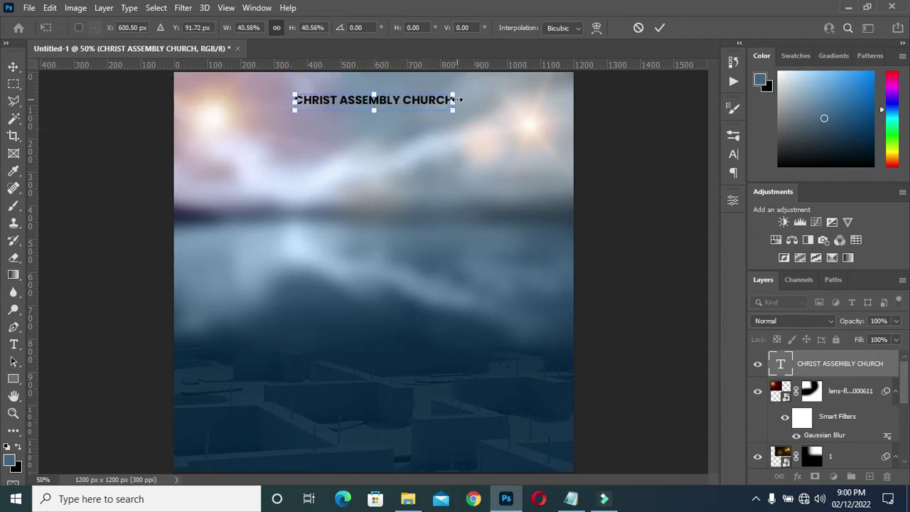
left_click_drag(373, 105, 386, 106)
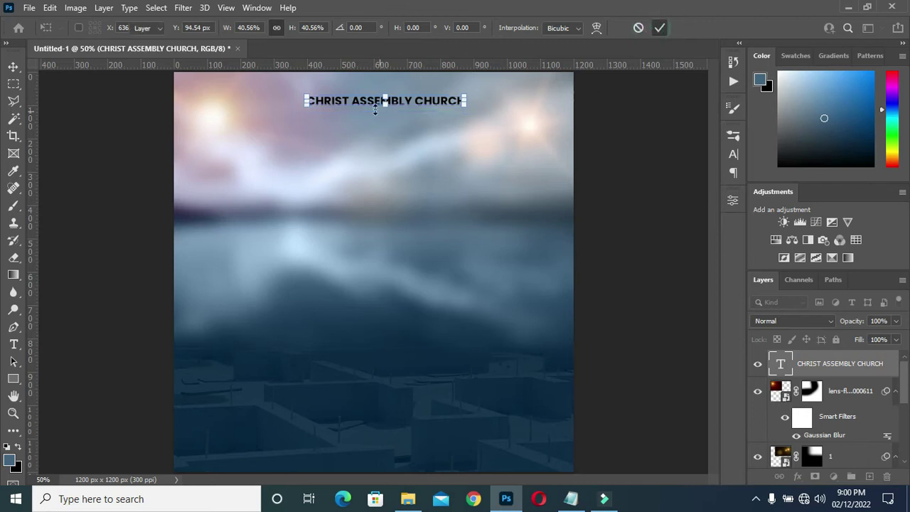
key("Return")
scroll(518, 106, "up", 1)
scroll(551, 133, "down", 1)
left_click(662, 152)
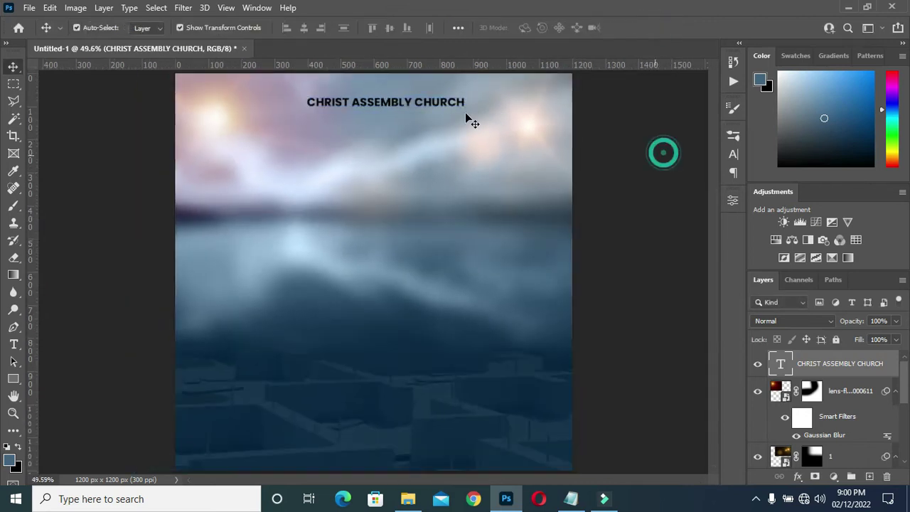
Centre the "CHRIST ASSEMBLY CHURCH" text horizontally on the canvas and deselect it.
left_click(383, 103)
key("ctrl+a")
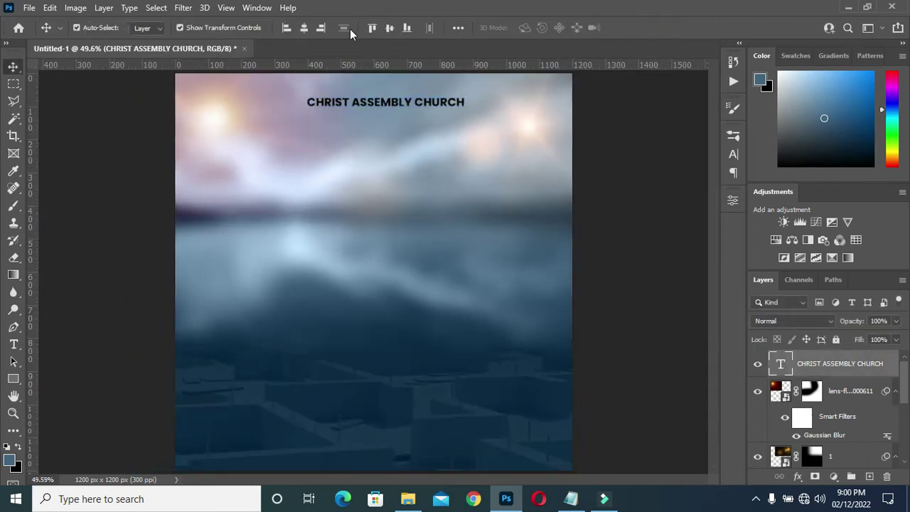
left_click(304, 28)
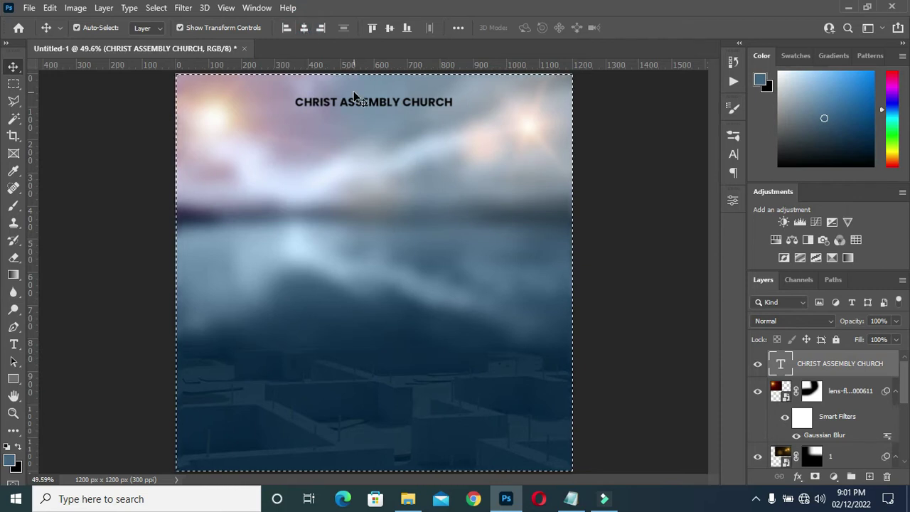
key("ctrl+d")
left_click(670, 179)
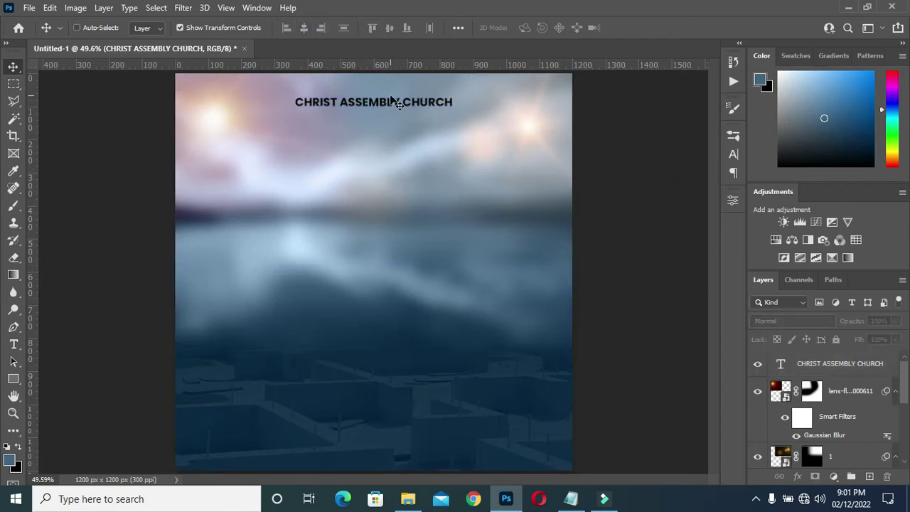
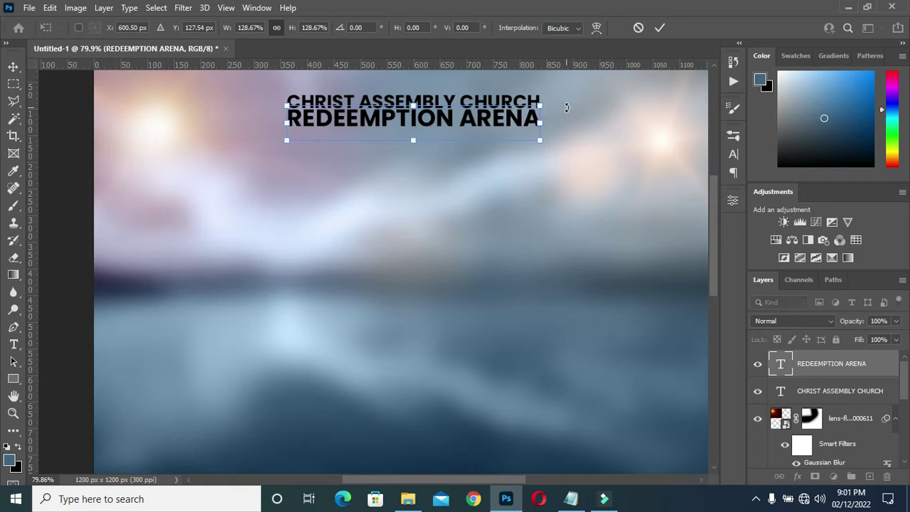
Apply the 128.67% enlargement of "REDEEMPTION ARENA" and copy the colour code e9ab0c from the Notepad file "the planner".
key("Return")
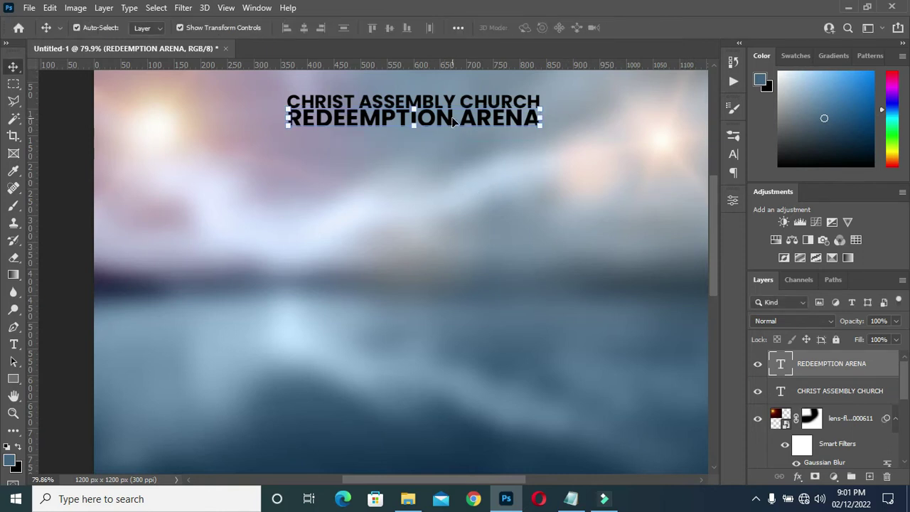
key("t")
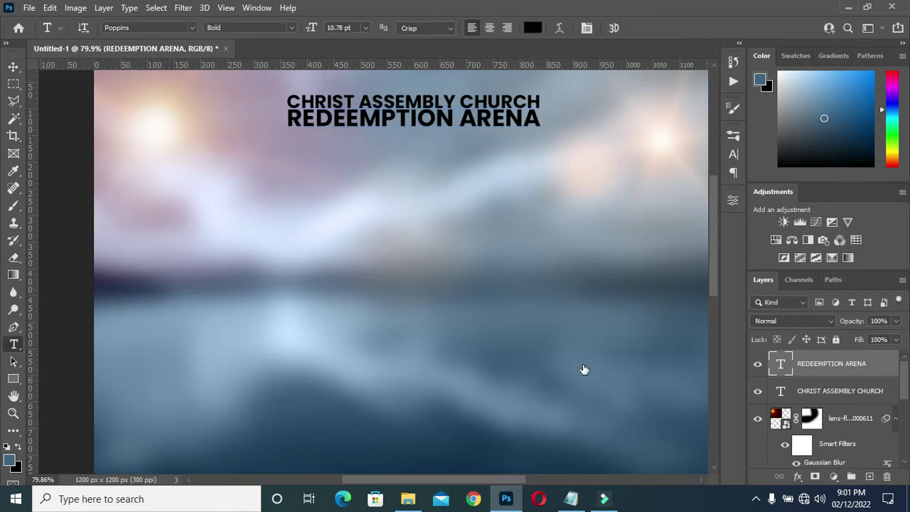
left_click(571, 498)
left_click_drag(226, 119, 179, 122)
key("ctrl+c")
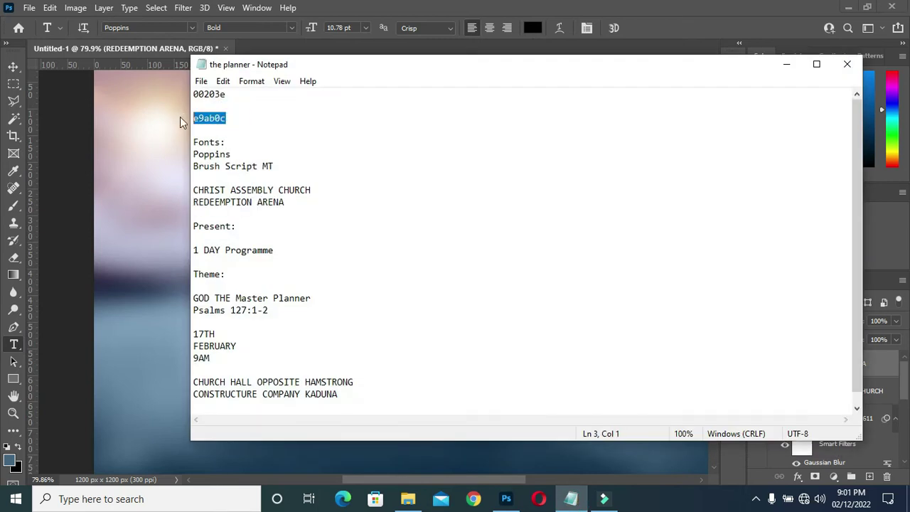
Return to Photoshop, set the "REDEEMPTION ARENA" text colour to e9ab0c and deselect the text.
left_click(786, 64)
left_click(532, 28)
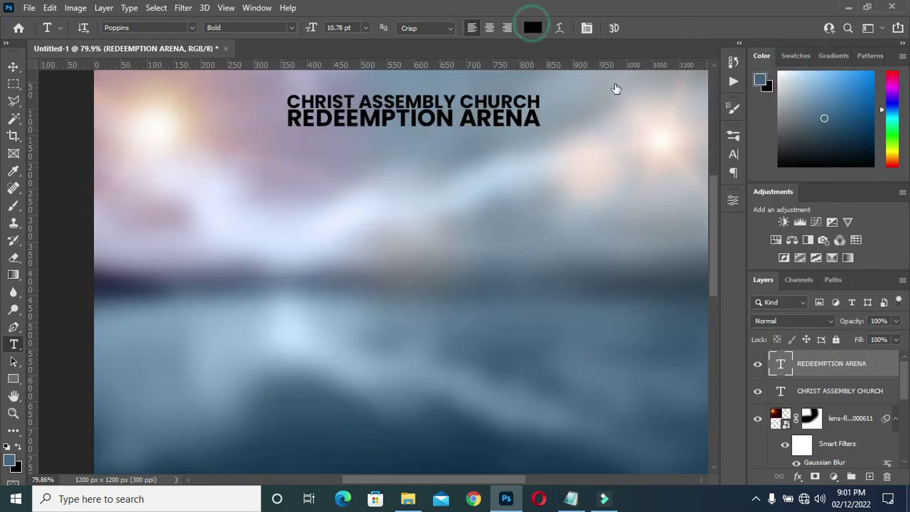
key("ctrl+v")
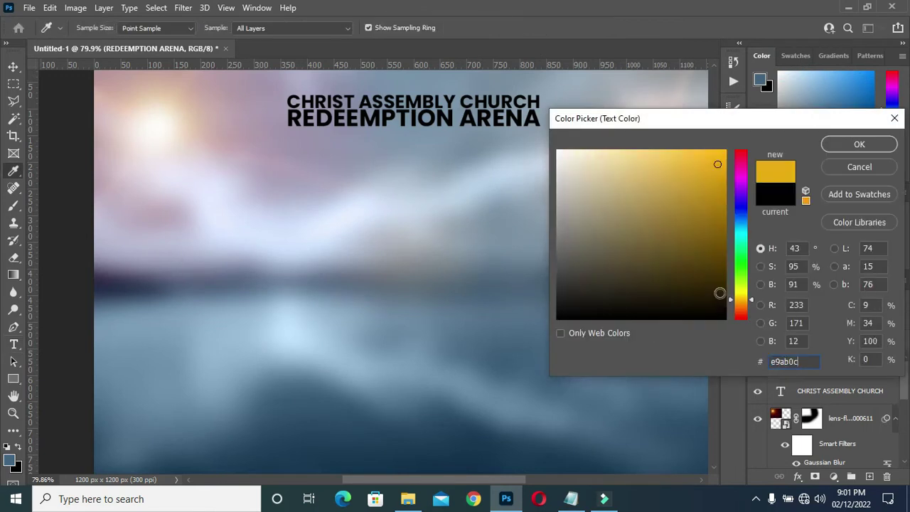
left_click(859, 144)
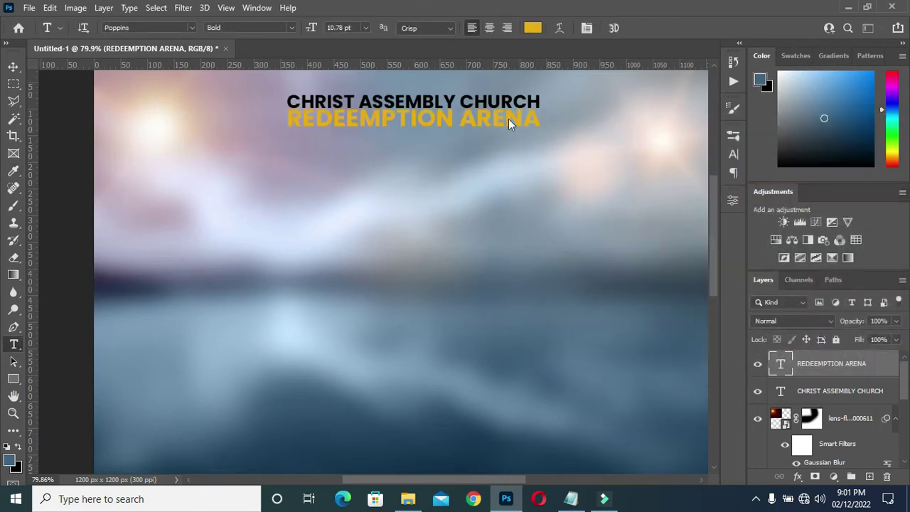
key("ctrl+minus")
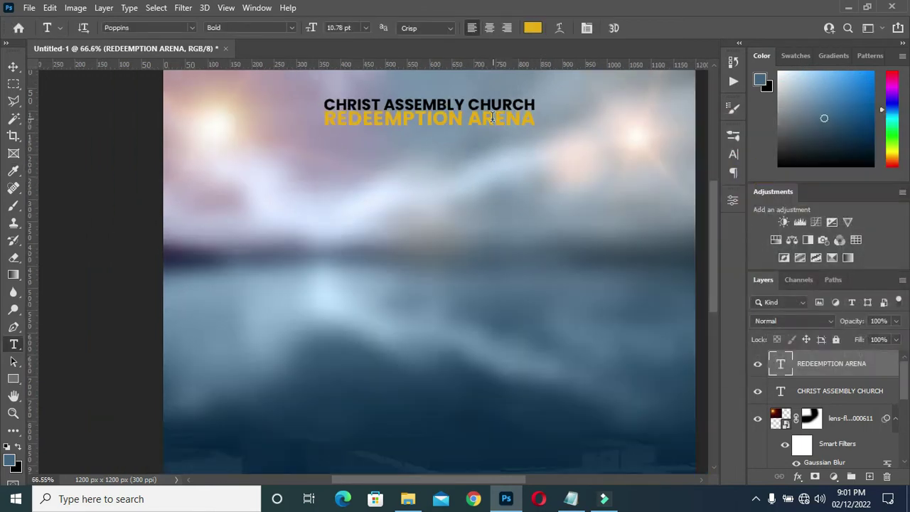
left_click(12, 67)
scroll(406, 112, "down", 2)
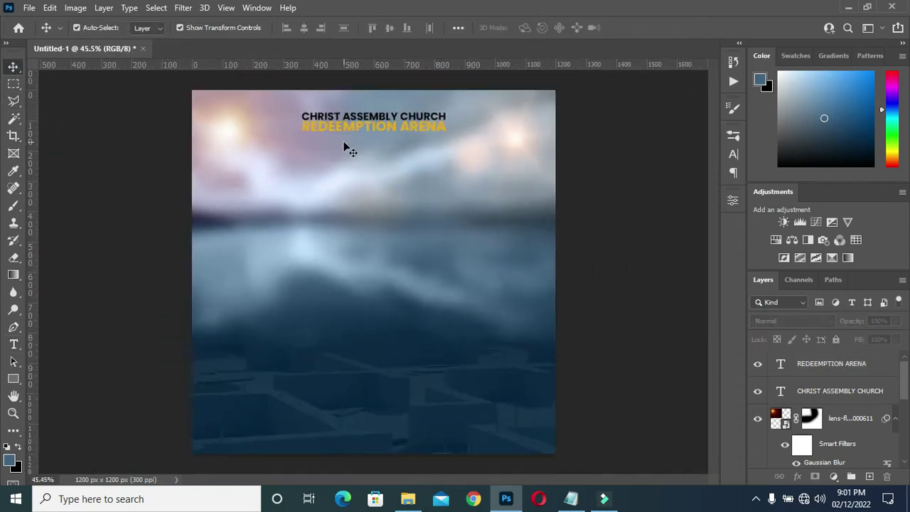
Switch to the Notepad file "the planner", copy the line "Present:" and return to Photoshop.
left_click(571, 498)
left_click_drag(244, 225, 193, 227)
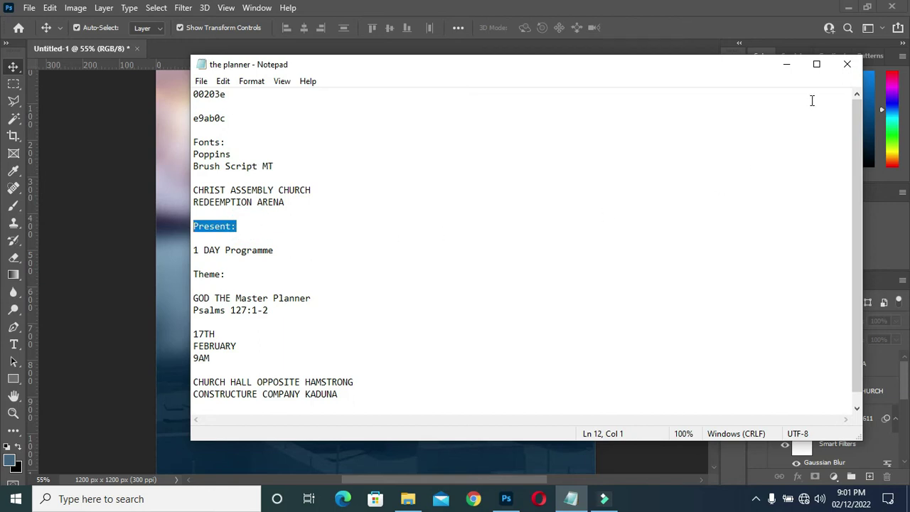
left_click(786, 64)
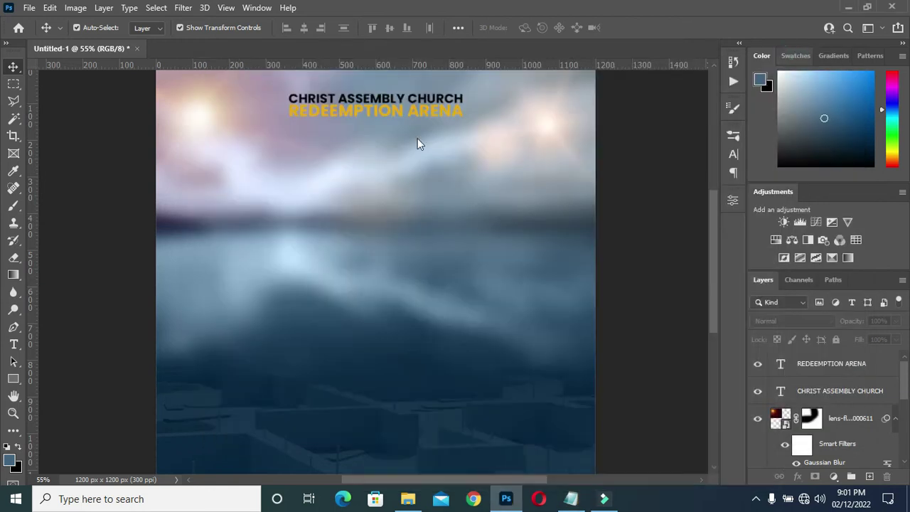
Duplicate the "REDEEMPTION ARENA" text straight below the original and replace the copy's wording with "Present:".
left_click(368, 112)
key("ctrl")
left_click_drag(396, 119, 391, 163)
key("ctrl")
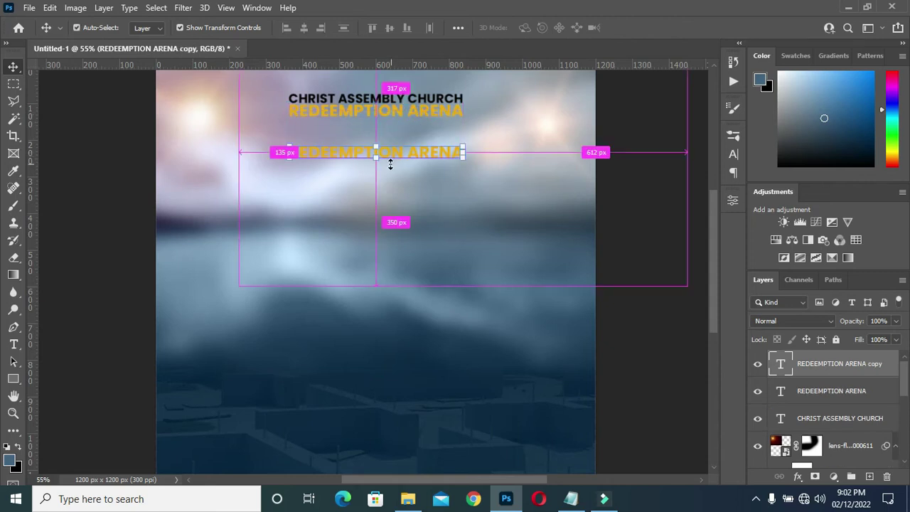
double_click(389, 153)
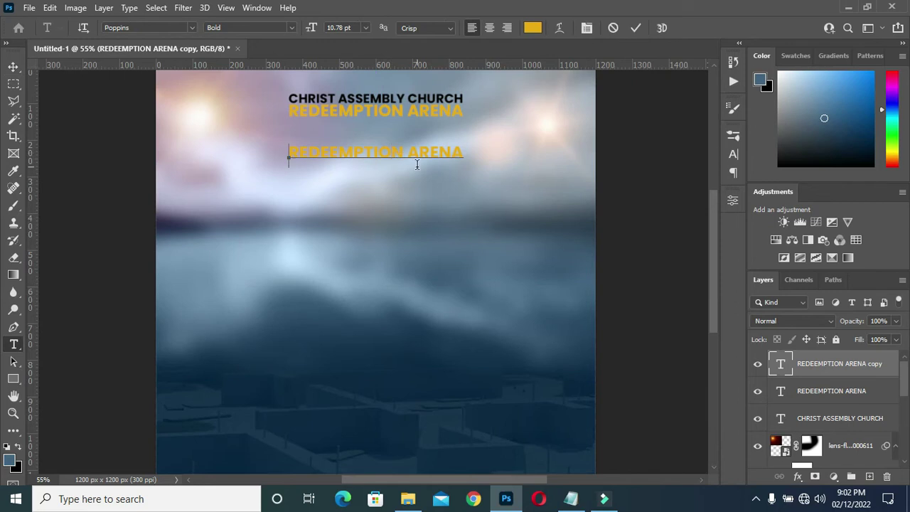
key("ctrl+a")
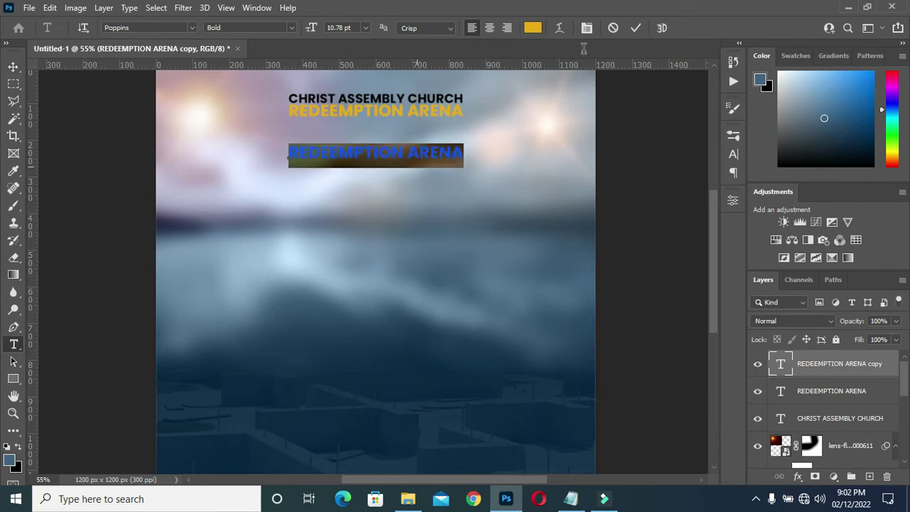
type("Present:")
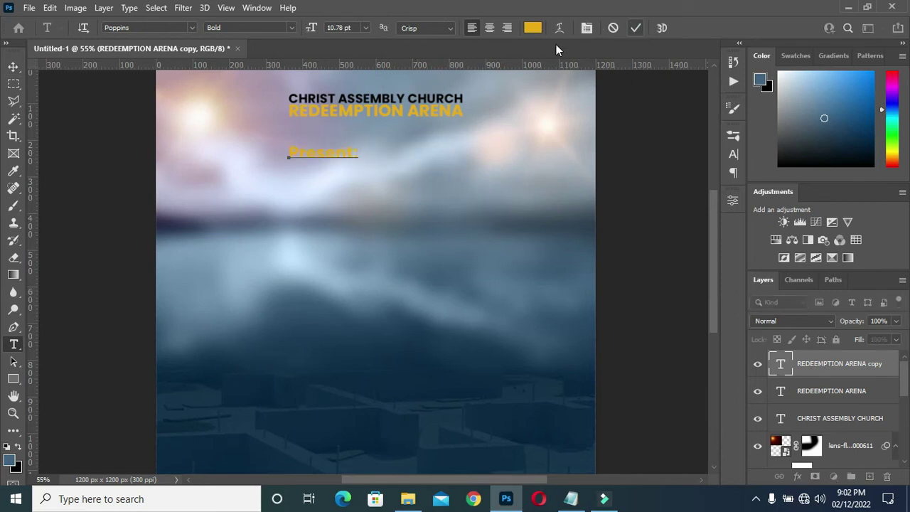
key("ctrl+Return")
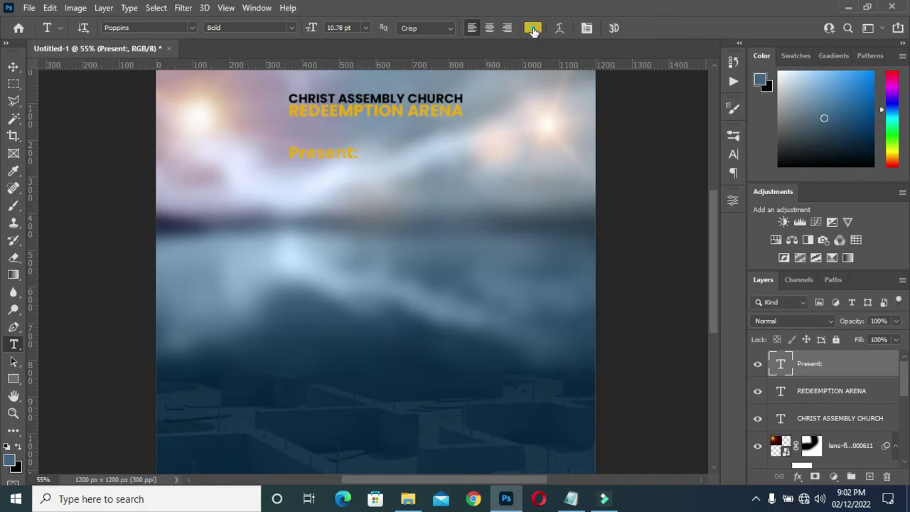
Restyle "Present:" in white (ffffff) Brush Script MT Italic and centre it beneath the church name lines.
left_click(532, 27)
left_click_drag(601, 177, 557, 151)
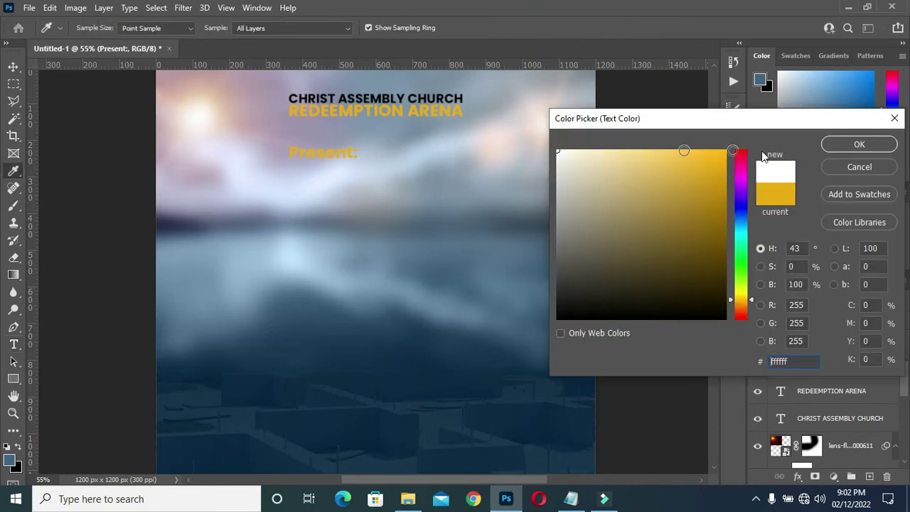
left_click(856, 144)
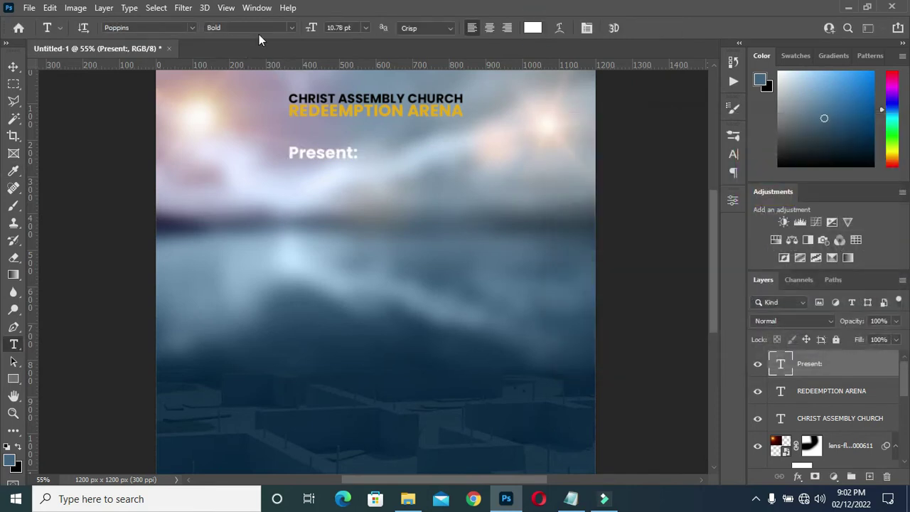
left_click(191, 27)
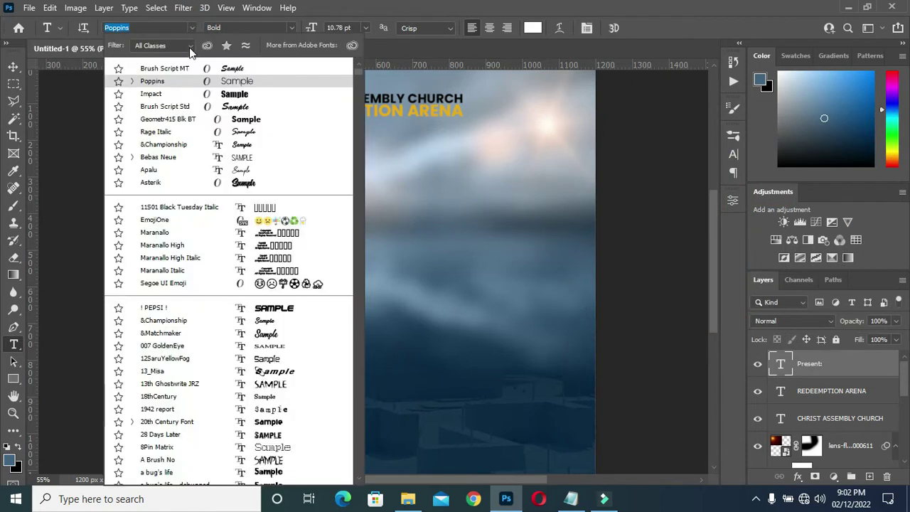
key("Up")
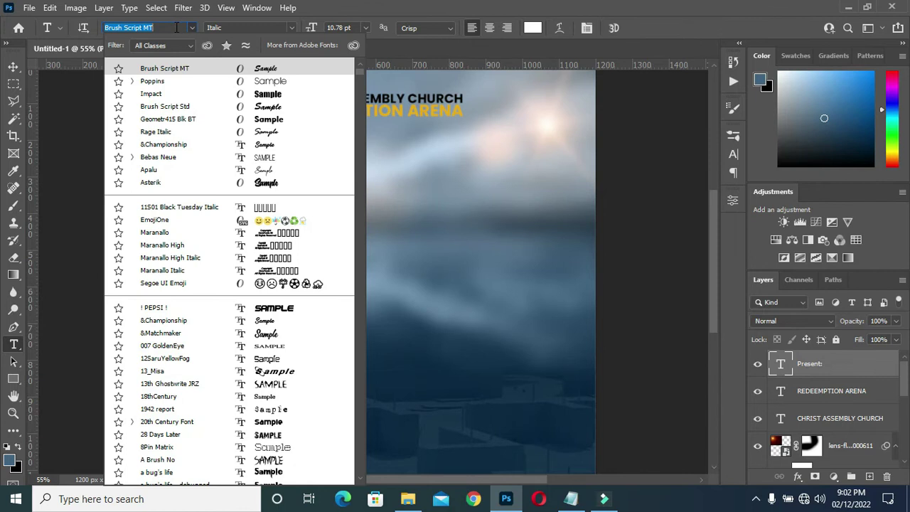
key("Return")
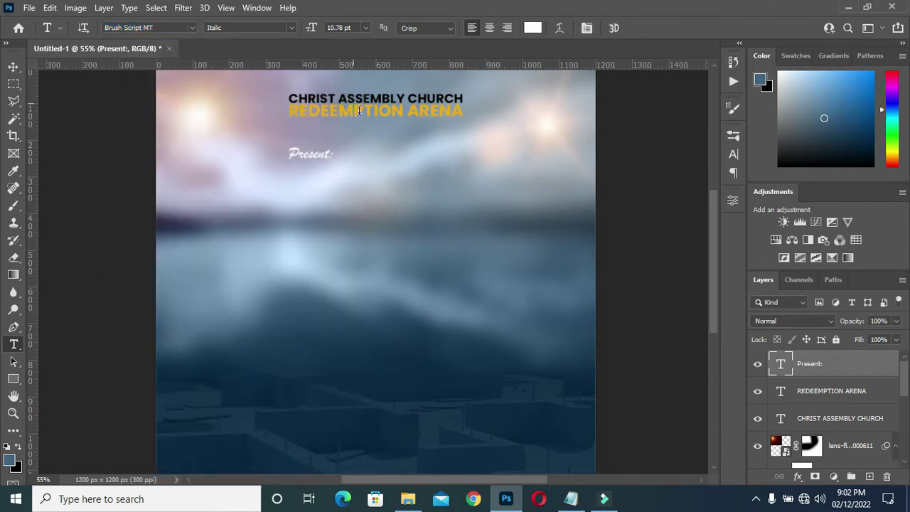
left_click(14, 66)
left_click_drag(321, 154, 386, 152)
Add a black drop shadow to "Present:" with 100% opacity, 90° angle, 4 px distance, 5% spread and 6 px size.
left_click(797, 476)
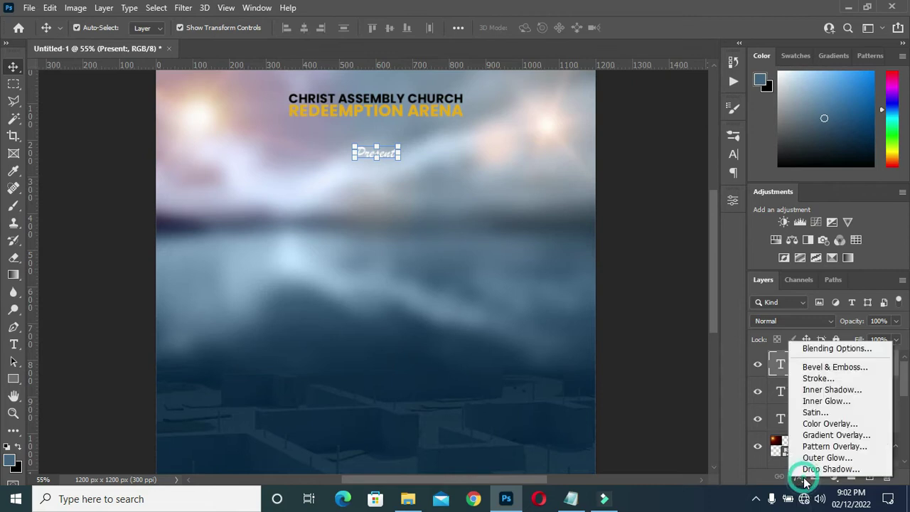
left_click(599, 259)
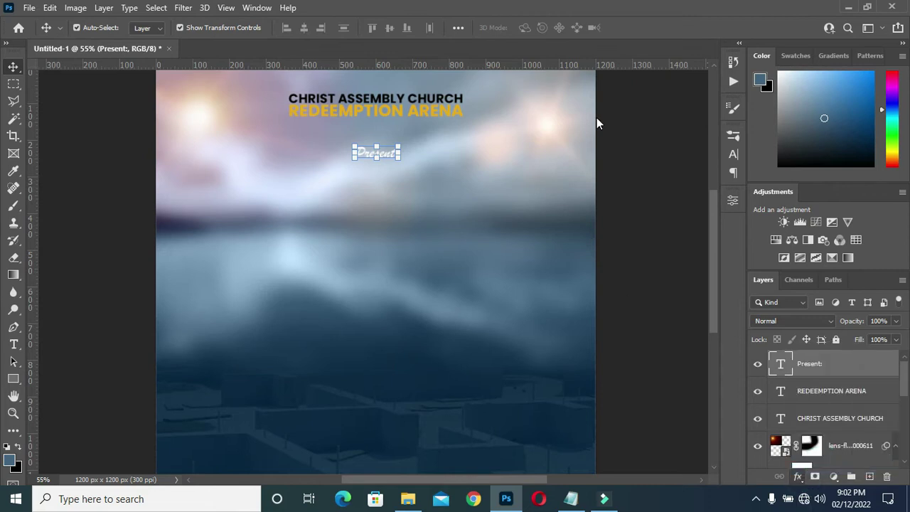
left_click_drag(719, 124, 846, 111)
left_click(780, 229)
left_click(780, 243)
left_click(783, 258)
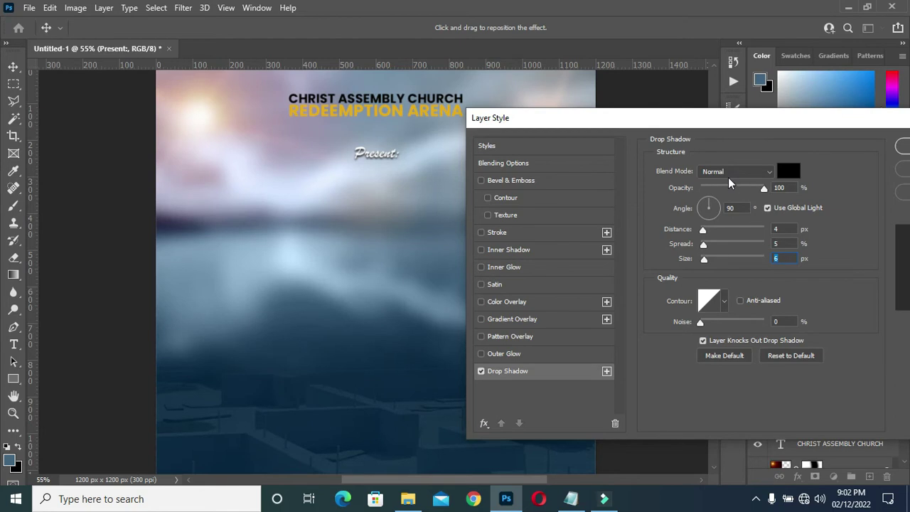
left_click_drag(790, 126, 721, 169)
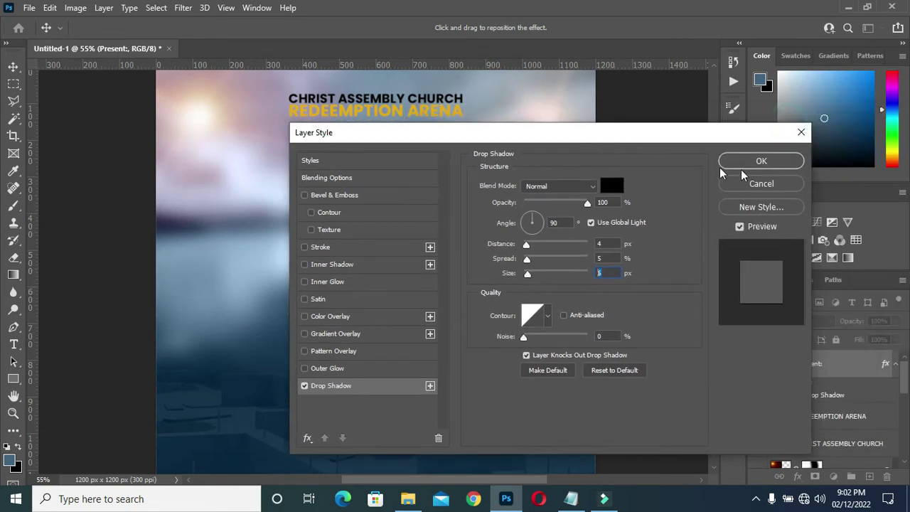
left_click(739, 161)
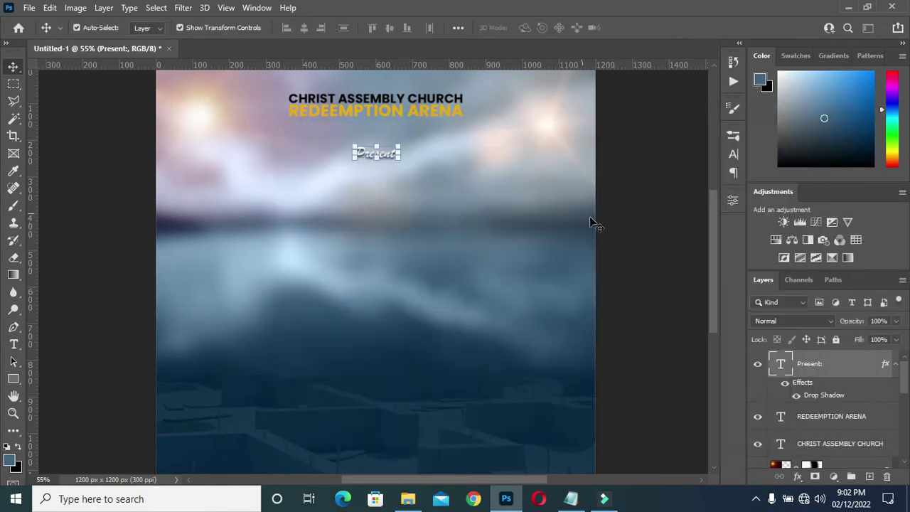
left_click(416, 122)
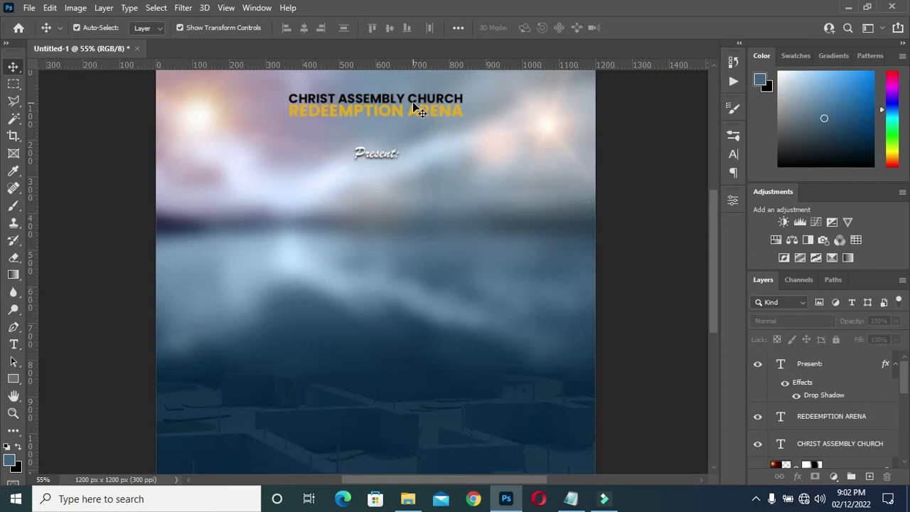
Switch to the Notepad file "the planner", copy the "1" from "1 DAY Programme" and return to Photoshop.
left_click(572, 498)
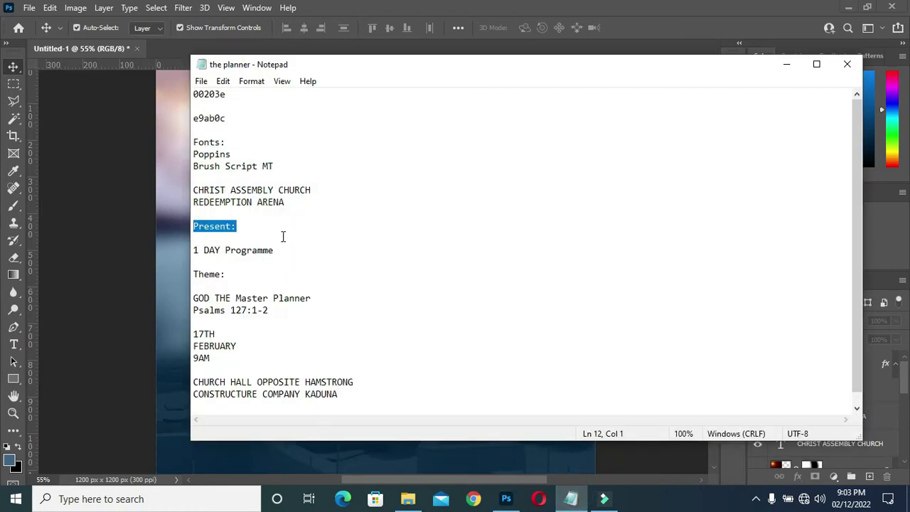
left_click_drag(201, 250, 192, 251)
key("ctrl+c")
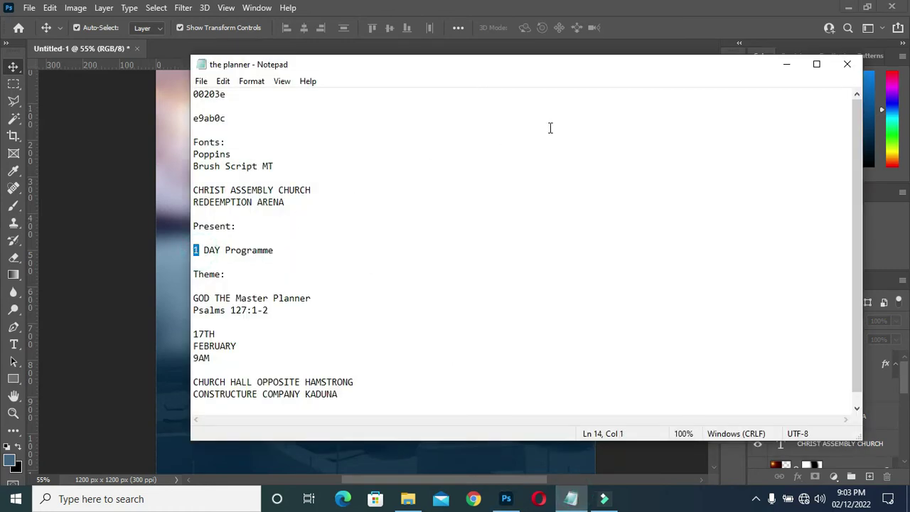
left_click(786, 68)
Add the text "1" in white Brush Script MT Italic, 20.65 pt, below "Present:".
key("t")
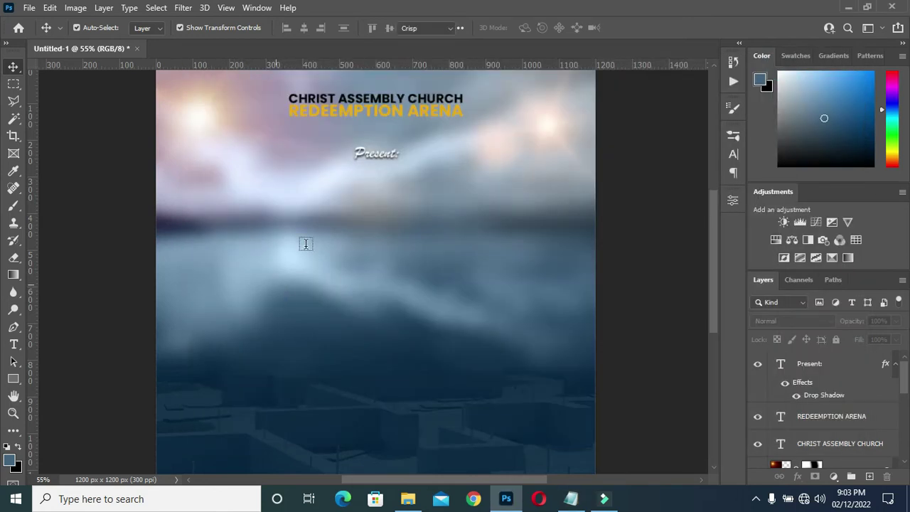
left_click(324, 224)
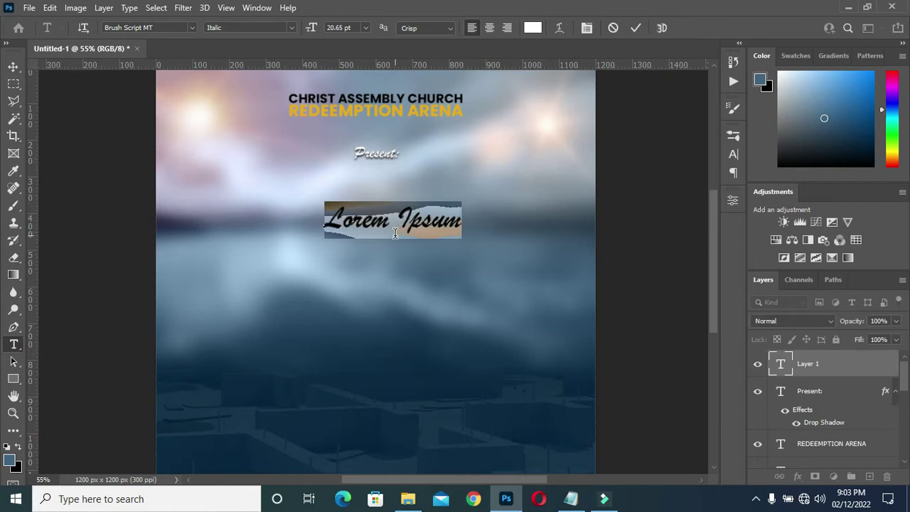
key("ctrl+v")
left_click(635, 28)
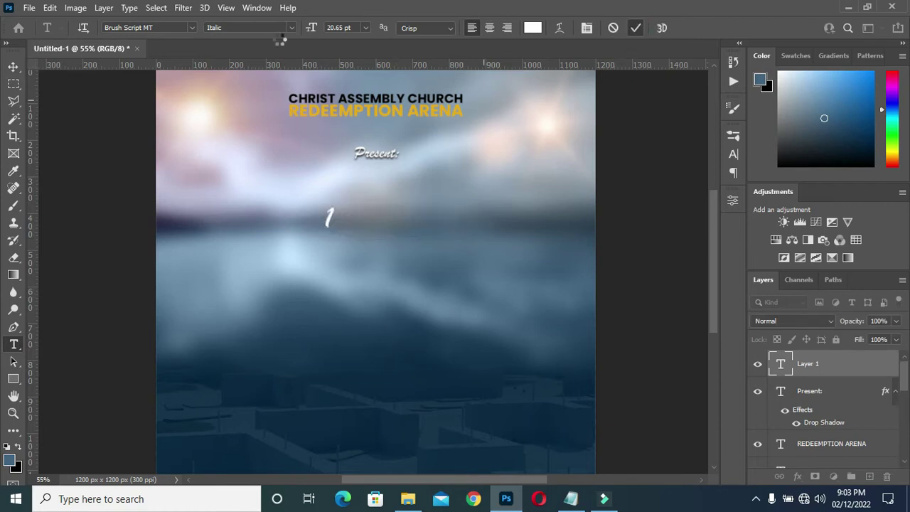
Set the font of the "1" text to Impact and move it so it sits centred beneath "Present:".
left_click(192, 28)
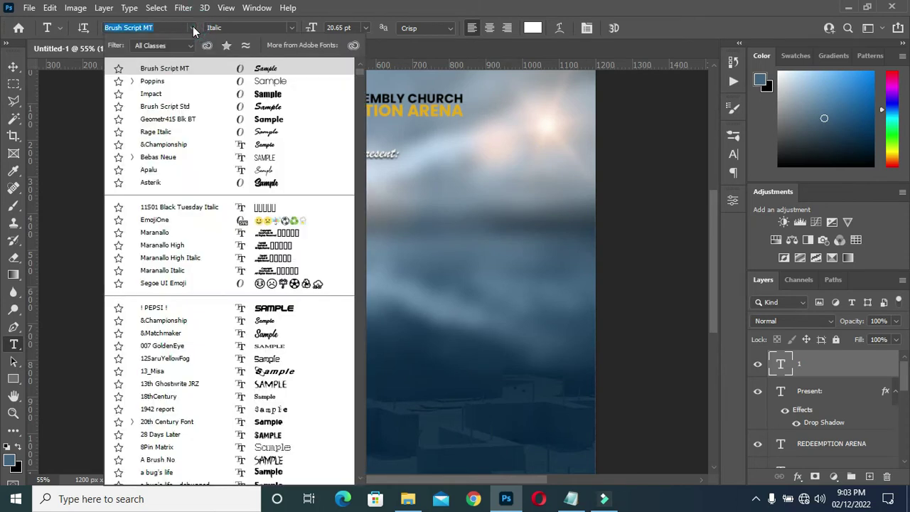
left_click(154, 97)
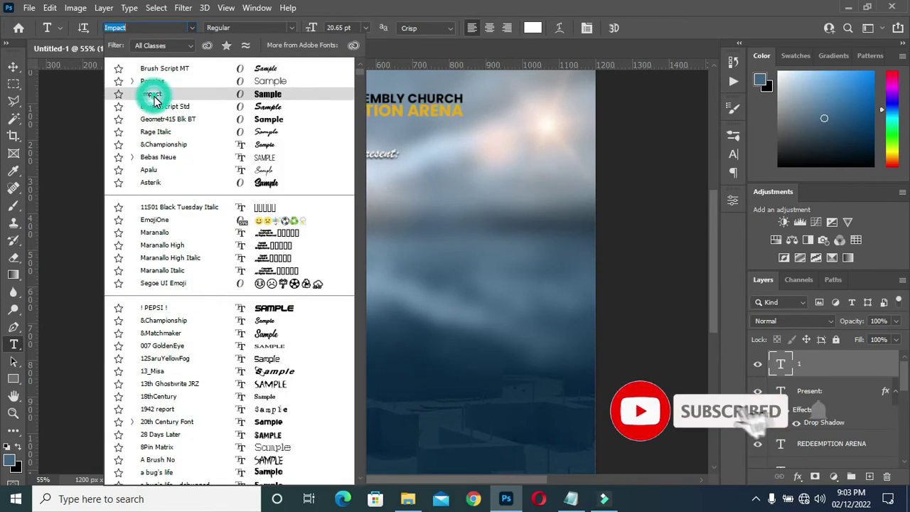
left_click(13, 66)
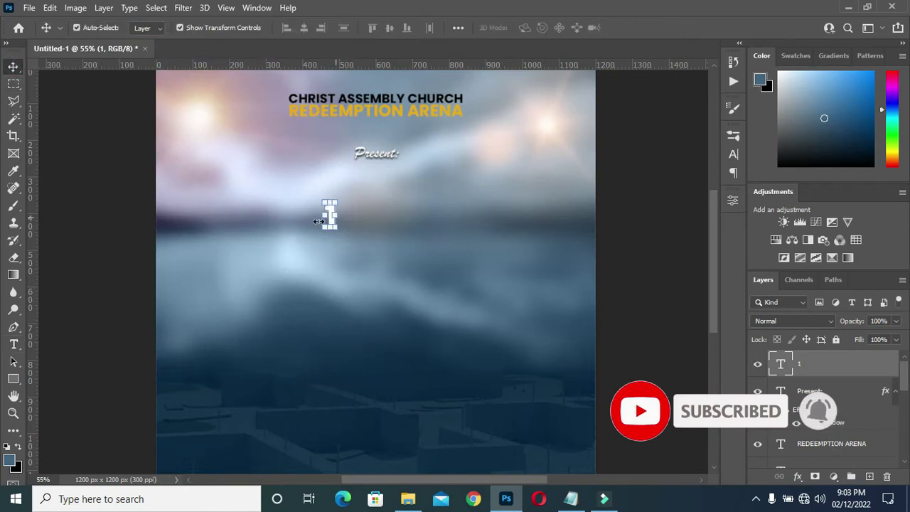
scroll(334, 216, "up", 3)
left_click_drag(339, 203, 415, 178)
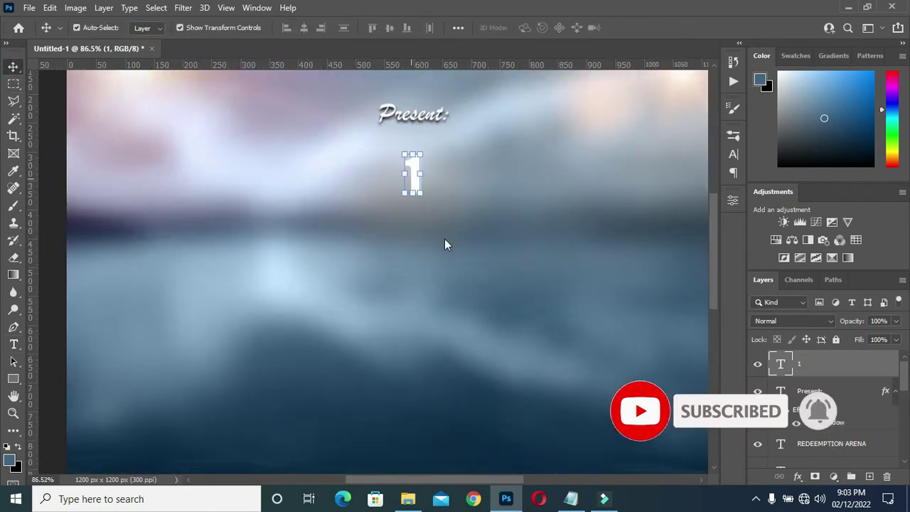
key("ctrl+a")
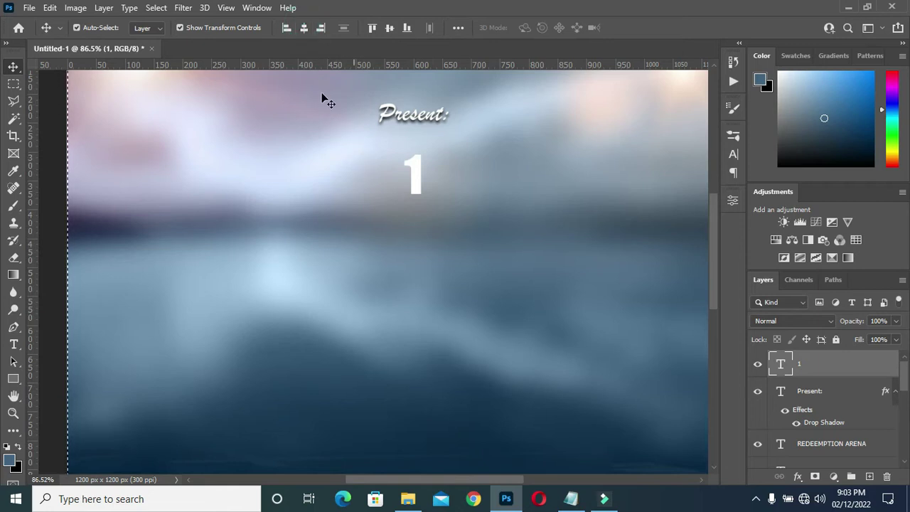
key("ctrl")
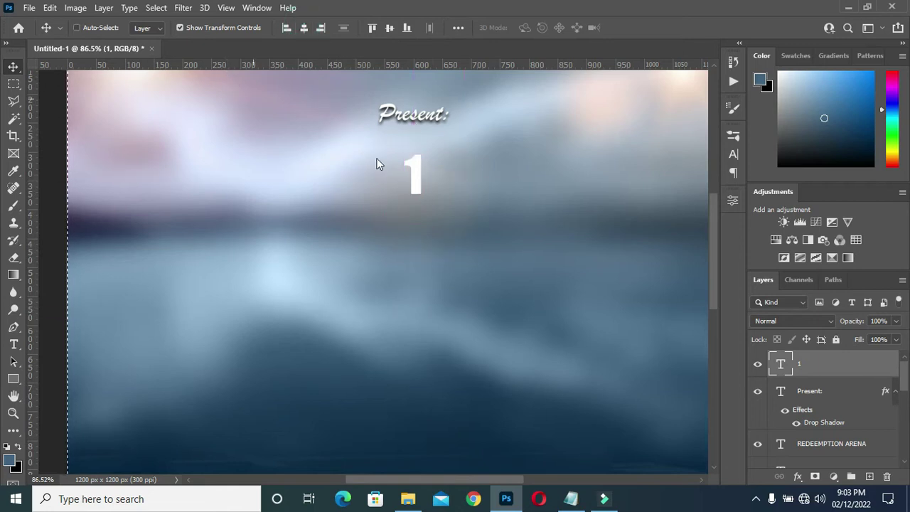
key("ctrl+d")
Enlarge the "1" proportionally to about 217% and place it just below "Present:".
left_click_drag(410, 193, 404, 249)
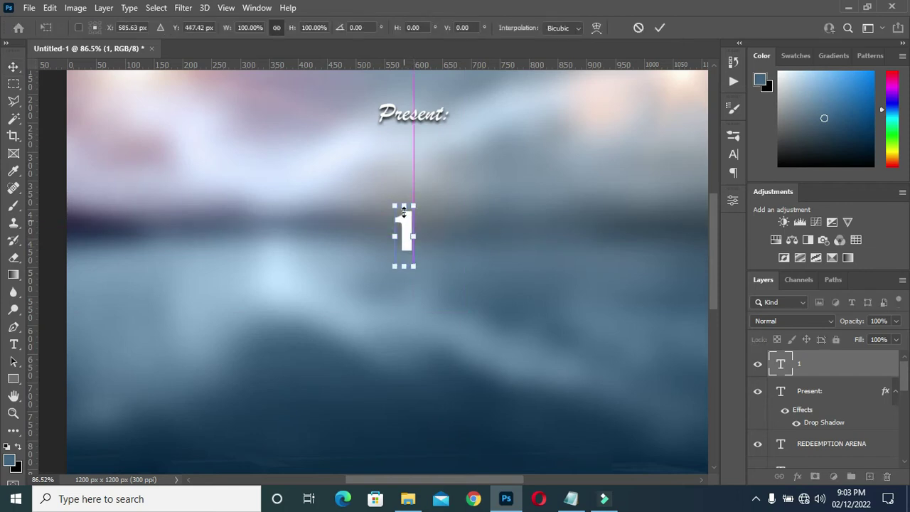
left_click_drag(404, 204, 405, 130)
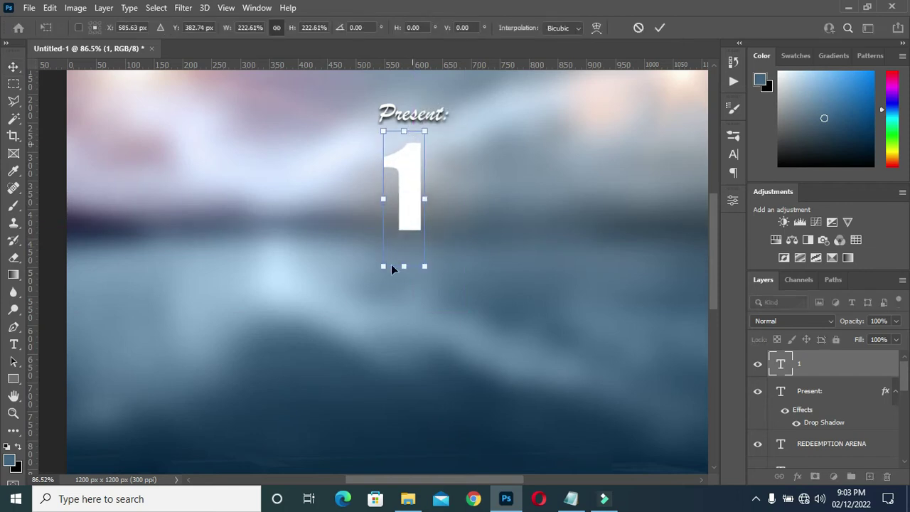
left_click_drag(404, 265, 400, 308)
scroll(400, 306, "down", 3)
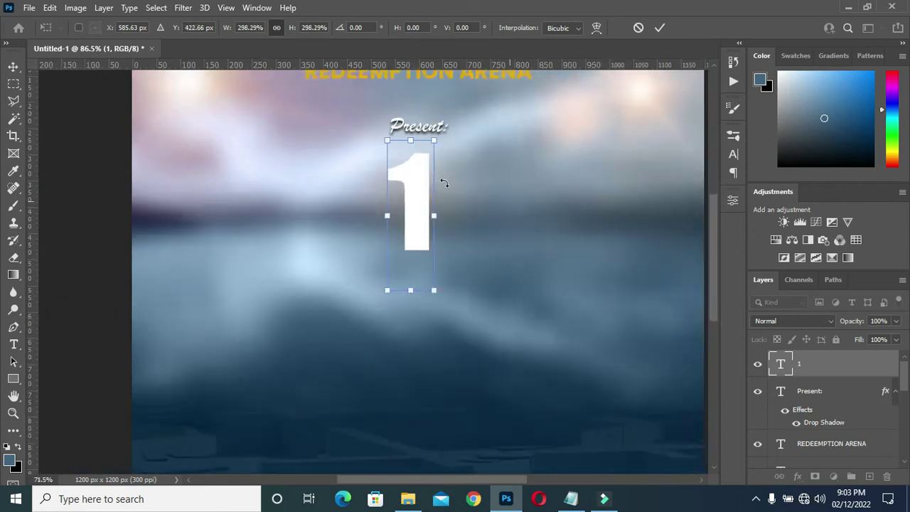
left_click_drag(366, 277, 366, 241)
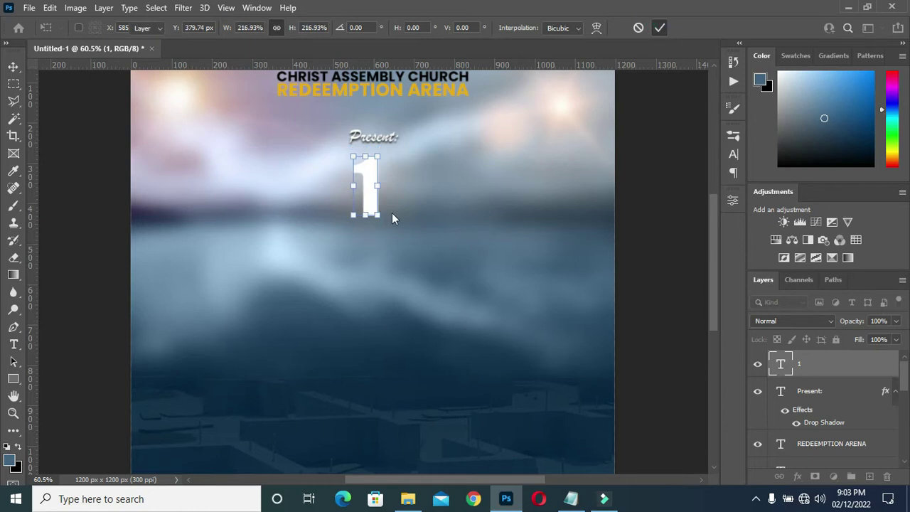
scroll(392, 213, "up", 3)
key("Return")
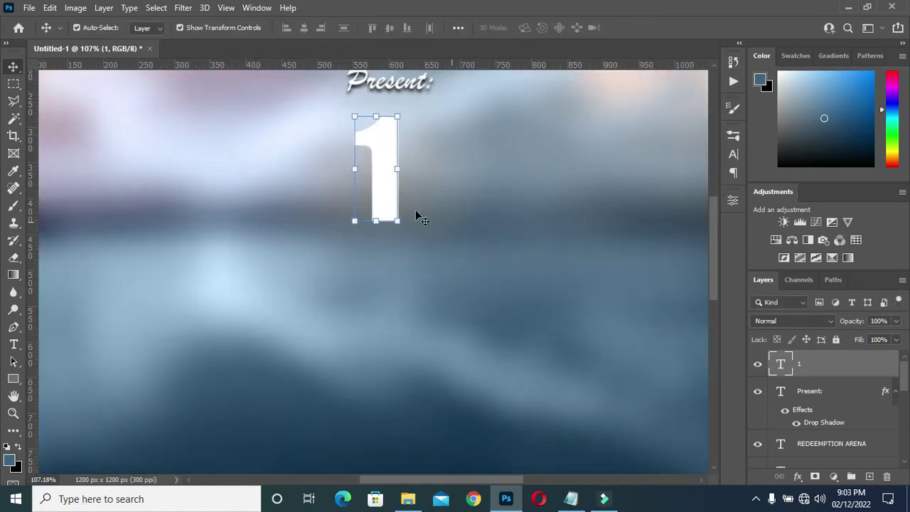
Add the white text "DAY" below the "1" in Poppins ExtraBold, 20.65 pt.
scroll(377, 187, "up", 1)
scroll(386, 187, "down", 2)
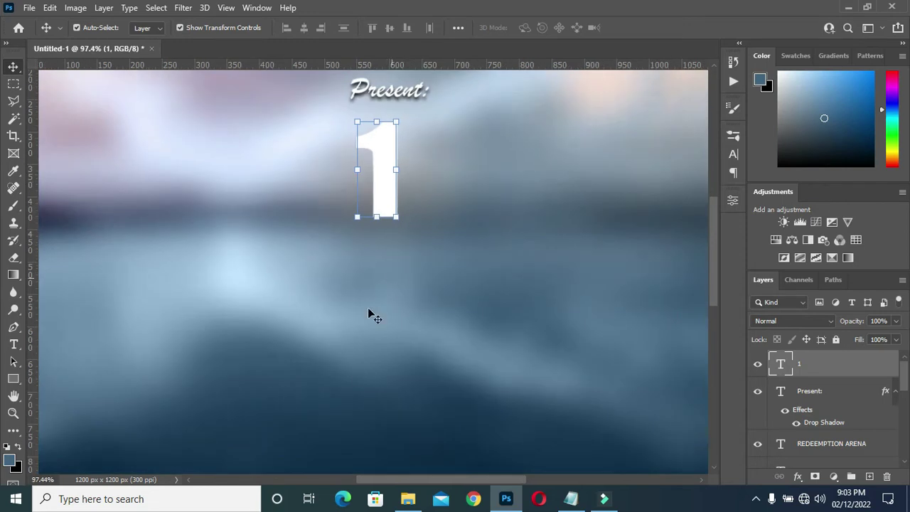
key("t")
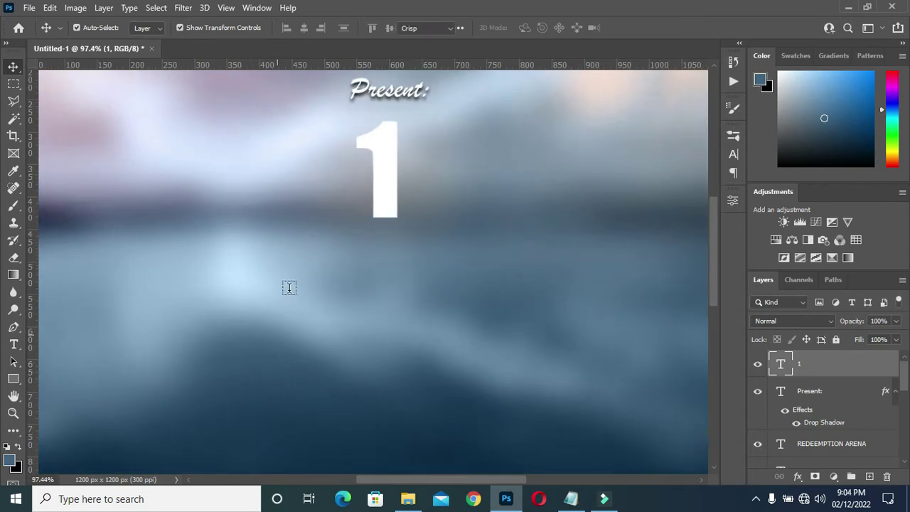
left_click(290, 280)
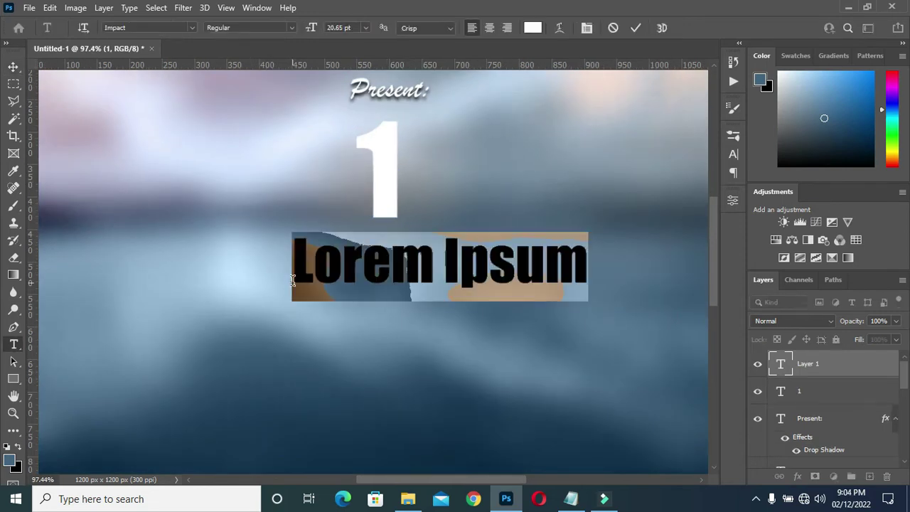
type("DAY")
left_click(635, 28)
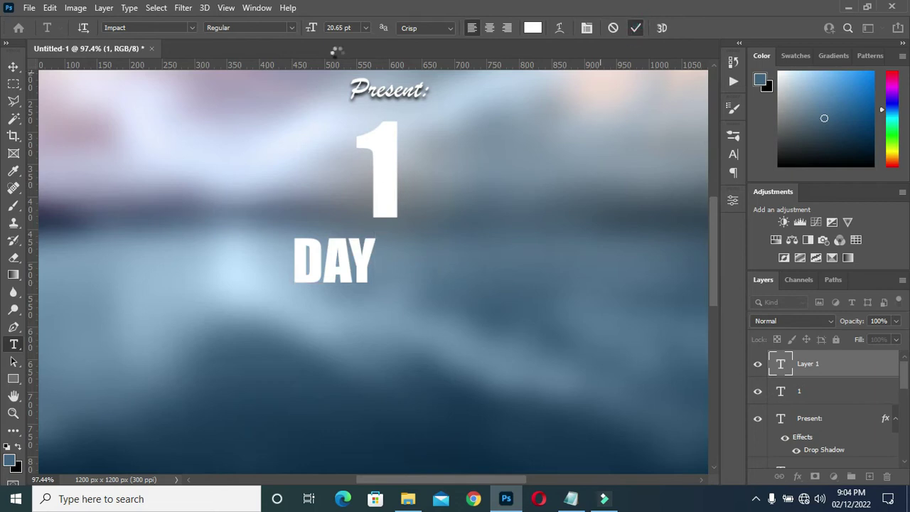
left_click(193, 27)
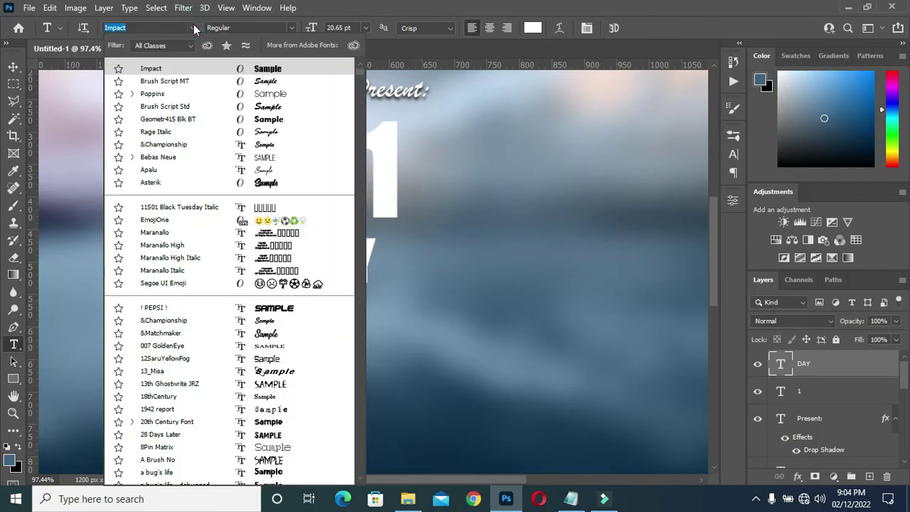
left_click(133, 95)
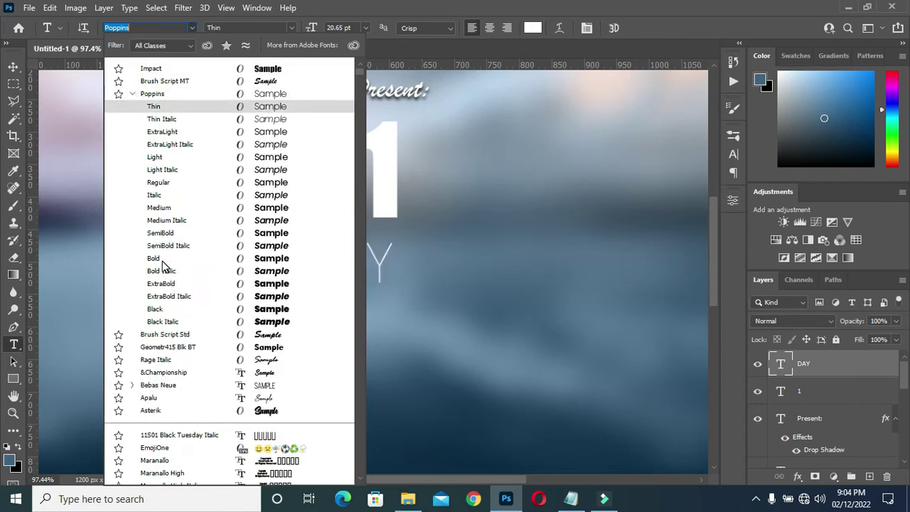
left_click(168, 283)
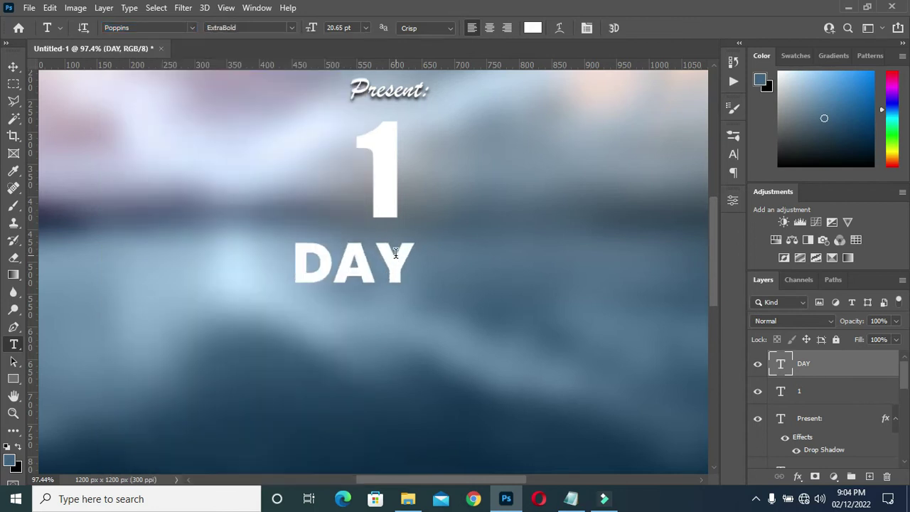
Tighten the tracking of "DAY" to -140 and move it up to overlap the base of the "1".
left_click(732, 160)
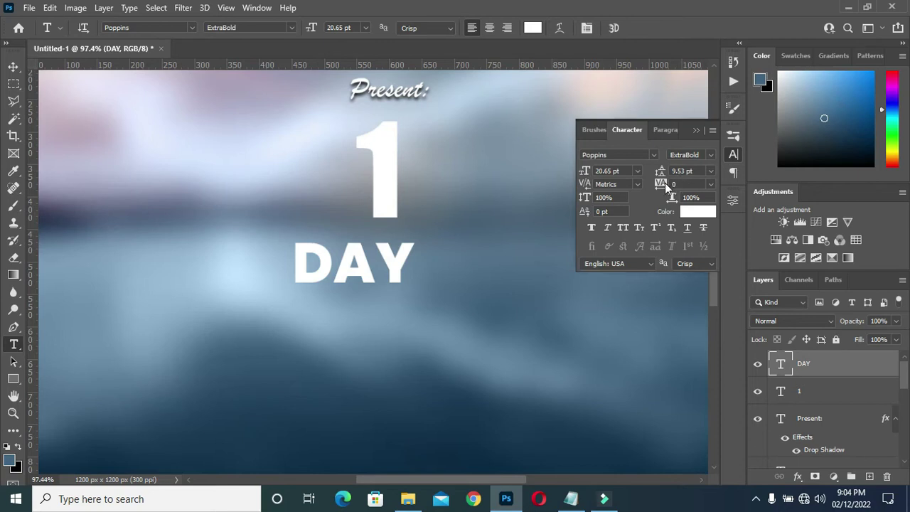
left_click_drag(662, 184, 660, 183)
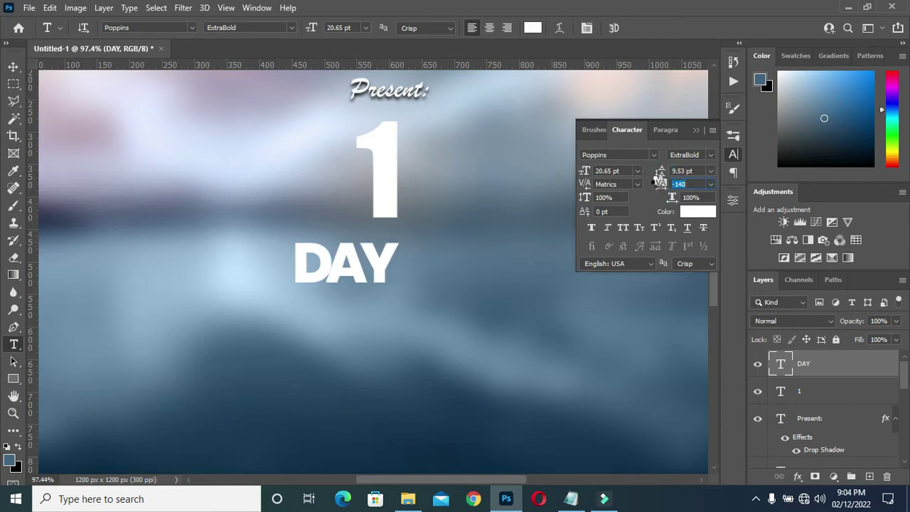
key("Return")
key("v")
left_click_drag(364, 270, 398, 235)
Copy the colour code e9ab0c from the Notepad file "the planner" and apply it to the "DAY" text in Photoshop.
left_click(697, 213)
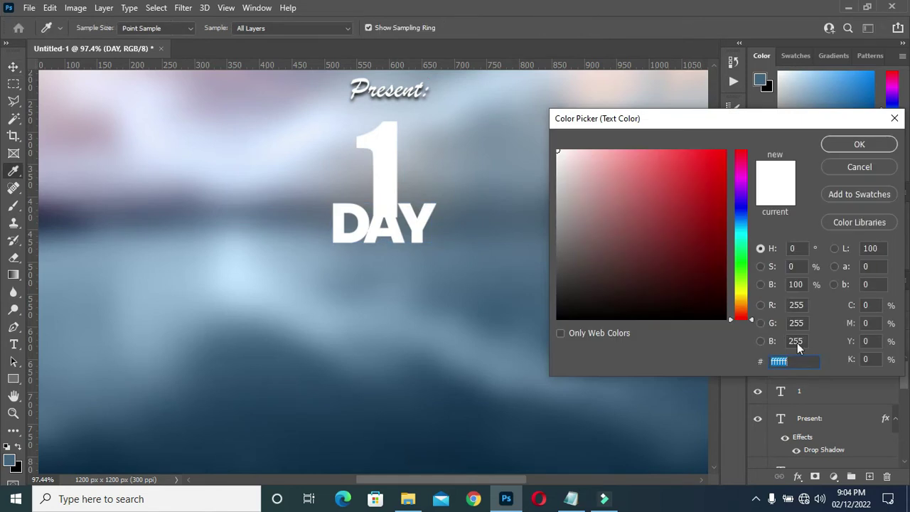
left_click(571, 498)
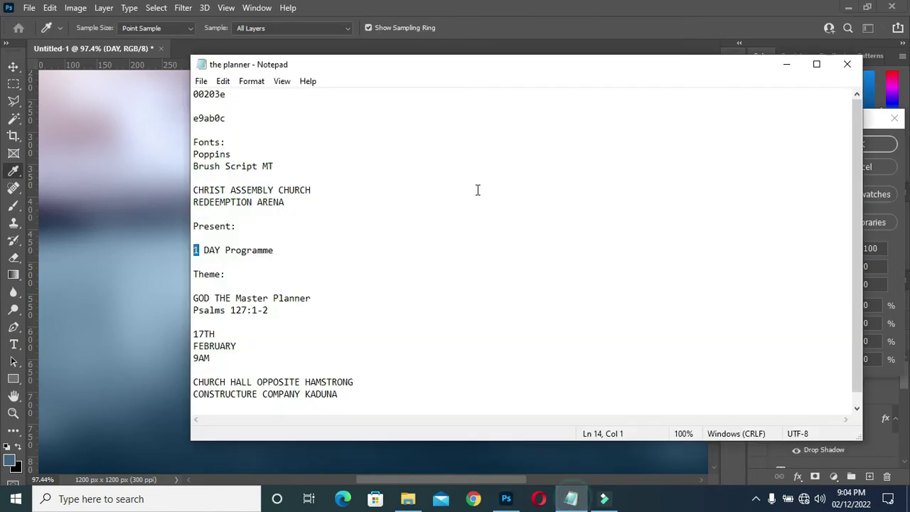
left_click_drag(229, 118, 183, 122)
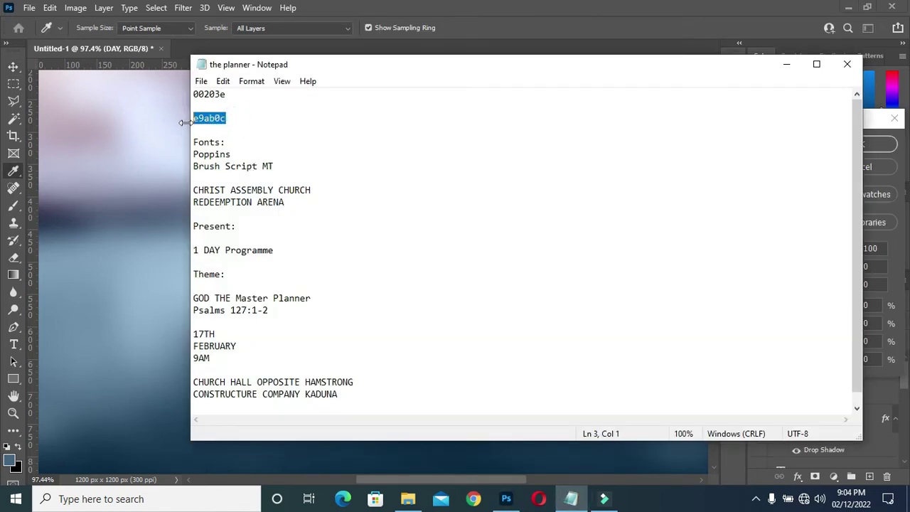
left_click(786, 64)
key("ctrl+v")
key("Return")
type("e9ab0c")
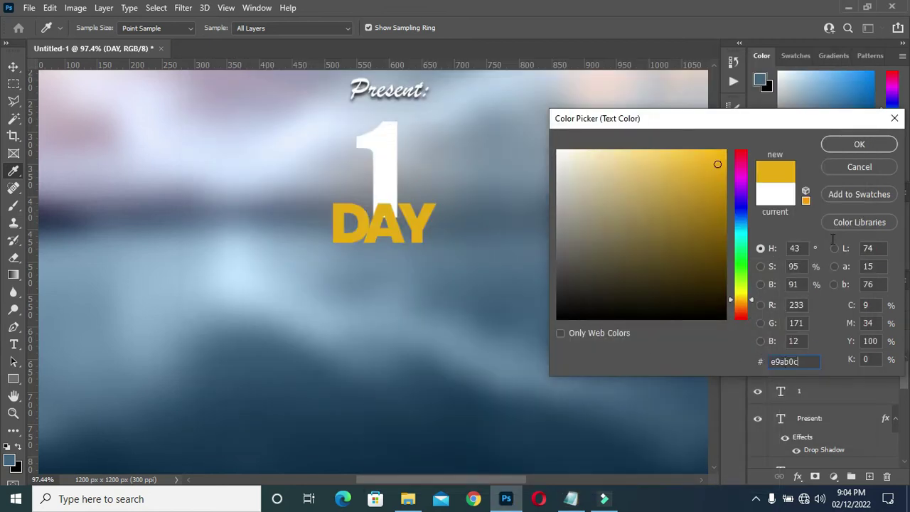
left_click(859, 144)
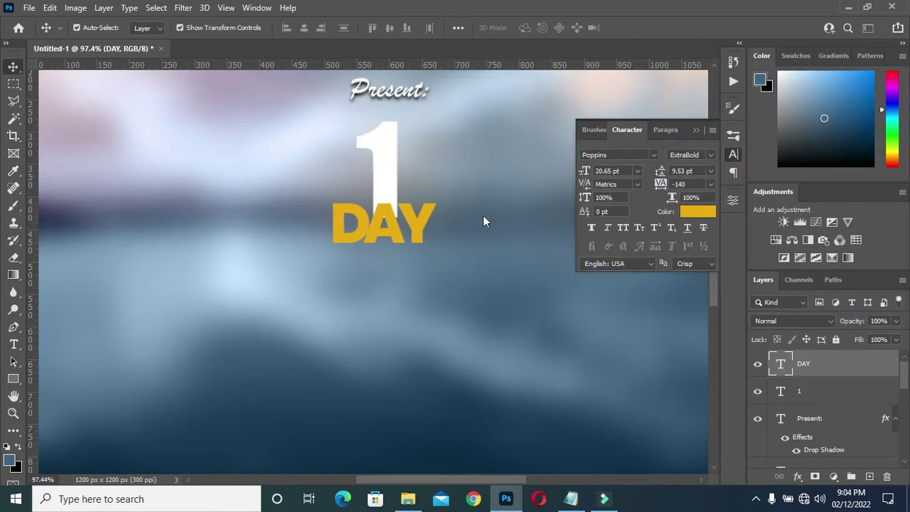
Duplicate the "DAY" and "1" text layers and hide both originals.
left_click(12, 64)
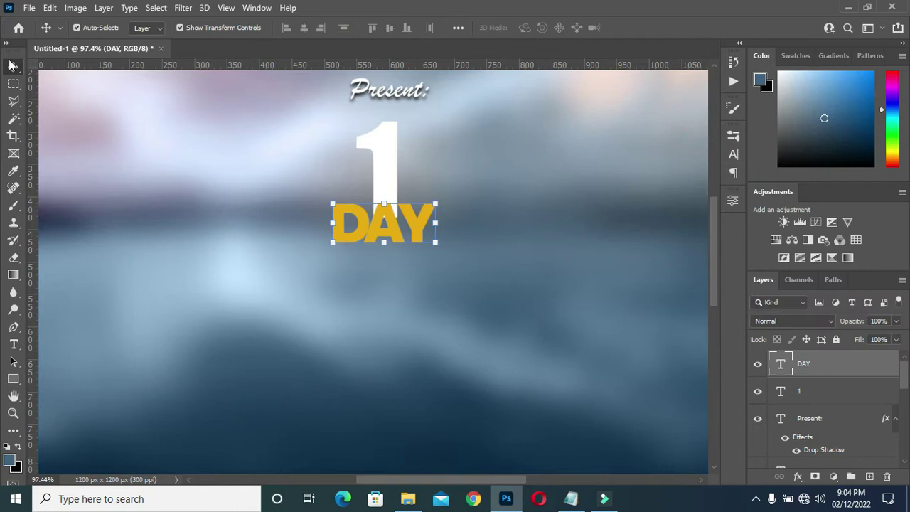
left_click(894, 419)
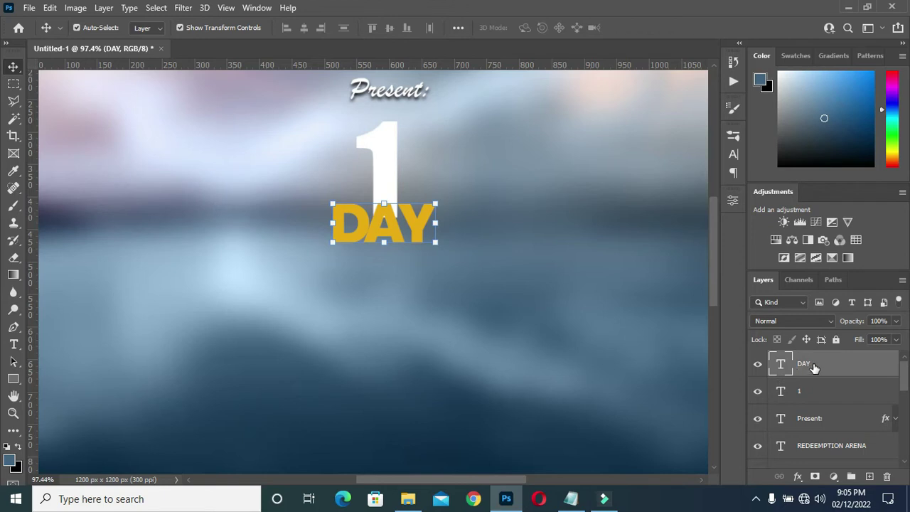
key("ctrl+j")
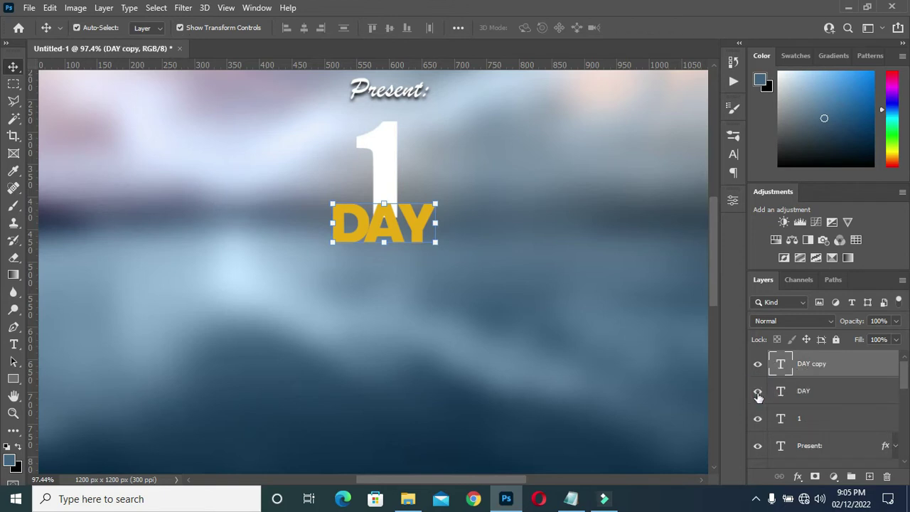
left_click(814, 422)
key("ctrl+j")
left_click(758, 445)
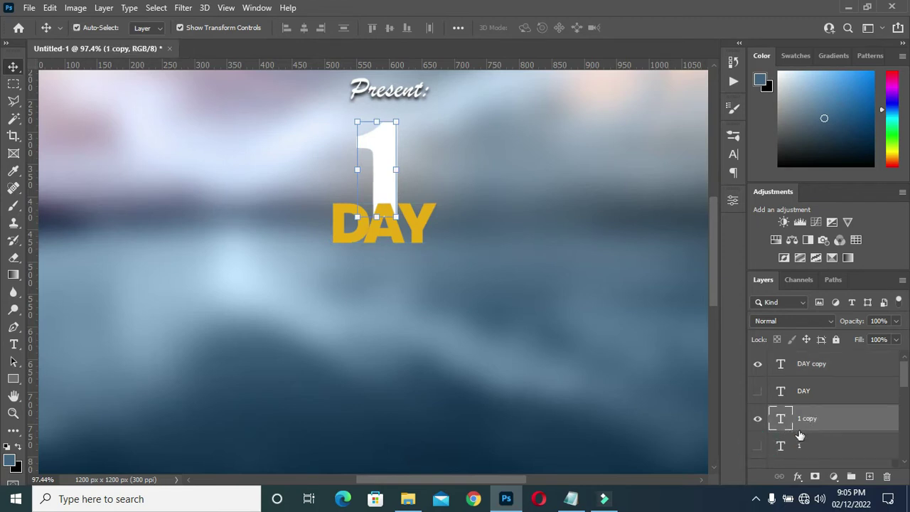
Place the "1 copy" layer directly beneath "DAY copy" and rasterize both copied text layers.
left_click_drag(815, 419, 811, 387)
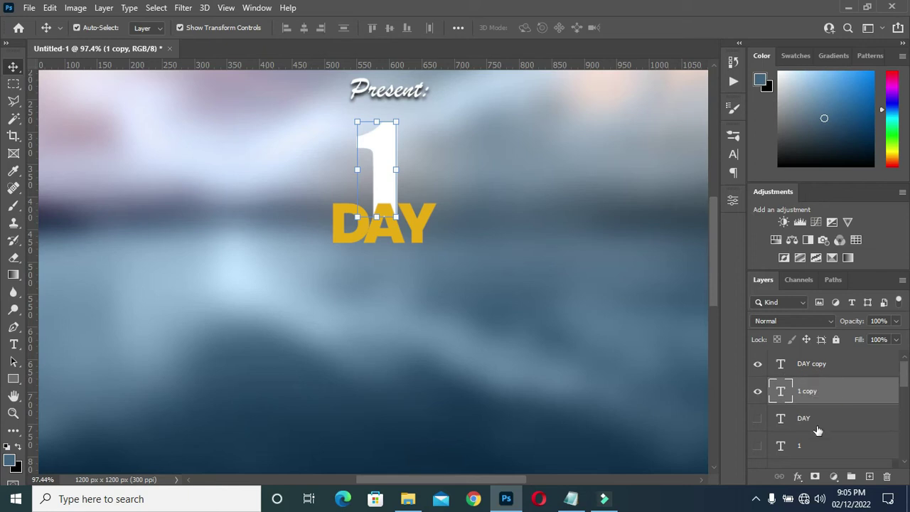
right_click(805, 387)
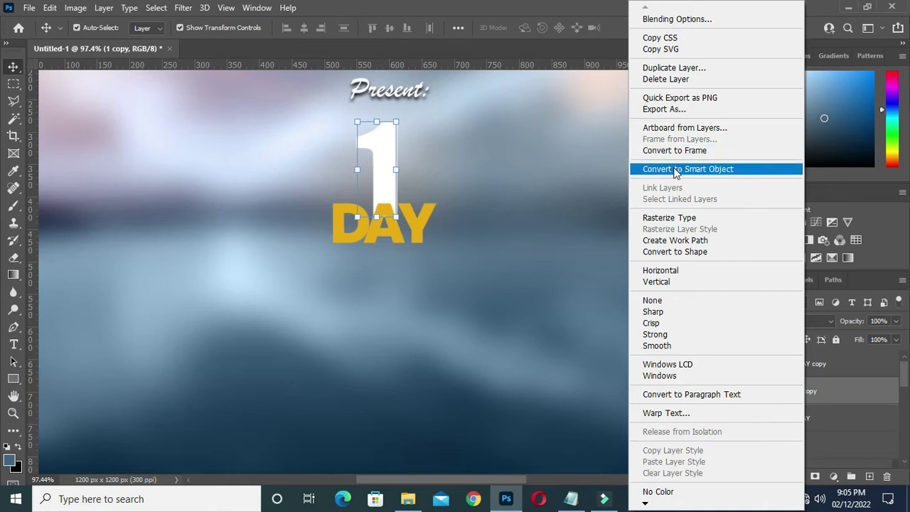
left_click(668, 218)
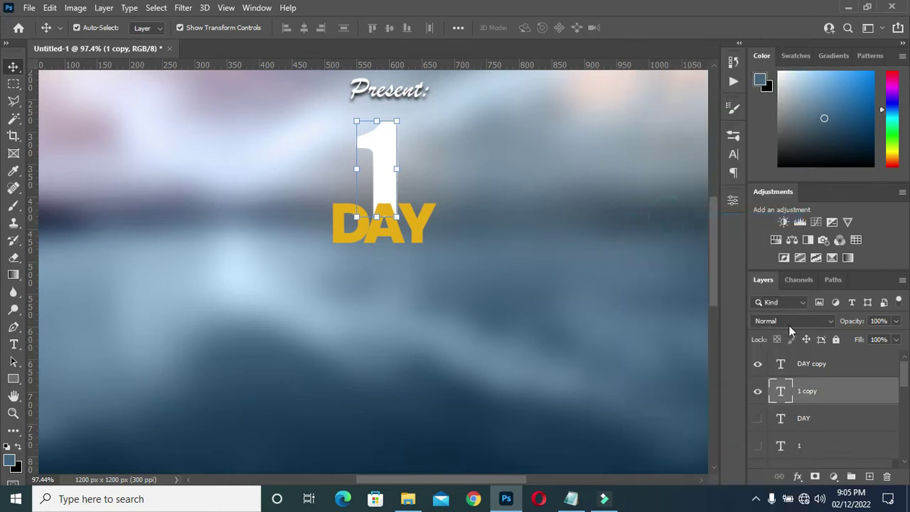
right_click(816, 369)
left_click(700, 217)
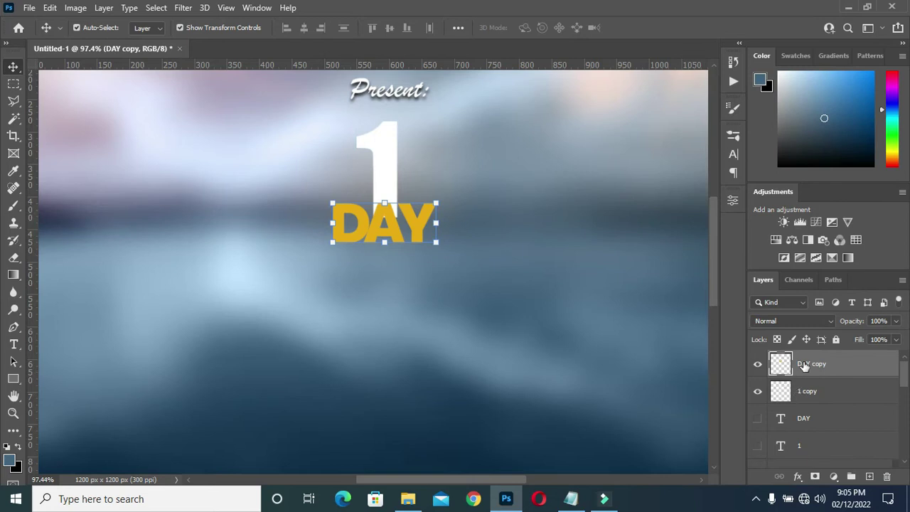
Load the outline of the "DAY copy" lettering as a selection and expand it by 5 pixels.
key("ctrl")
left_click(782, 367, "ctrl")
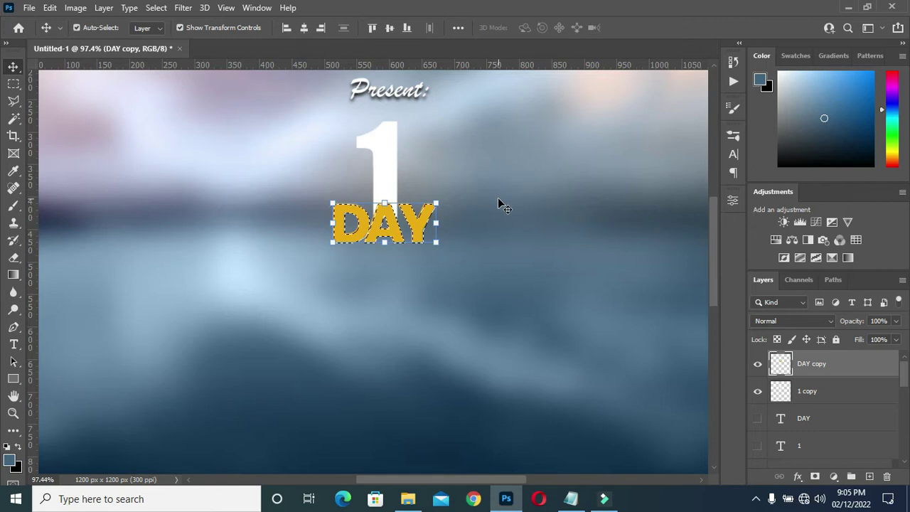
left_click(155, 8)
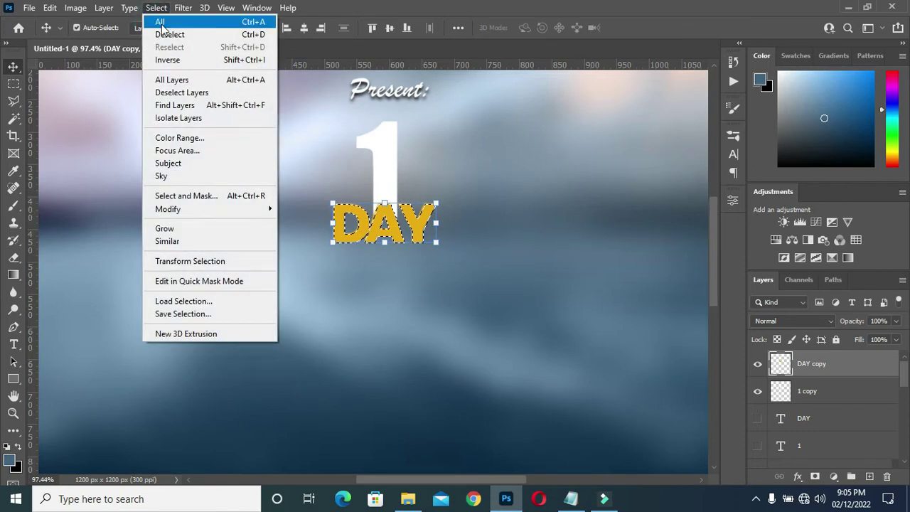
mouse_move(256, 210)
left_click(320, 231)
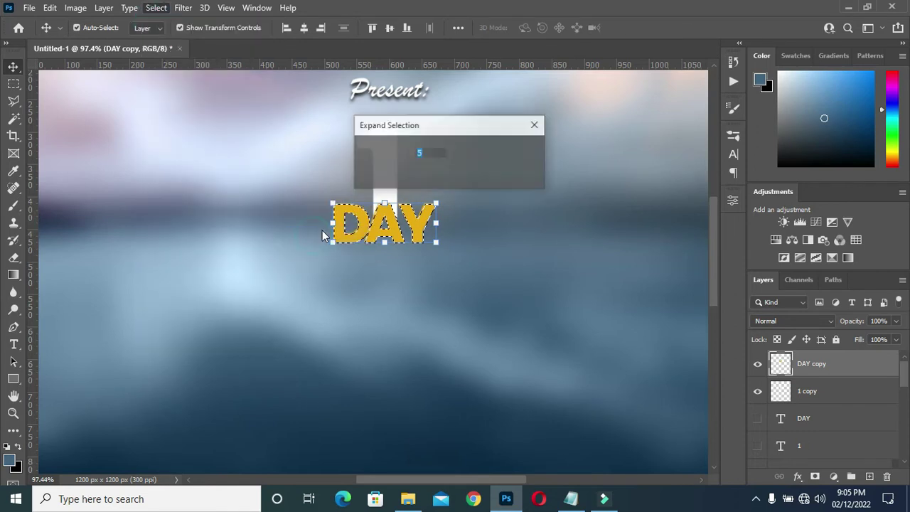
left_click(508, 150)
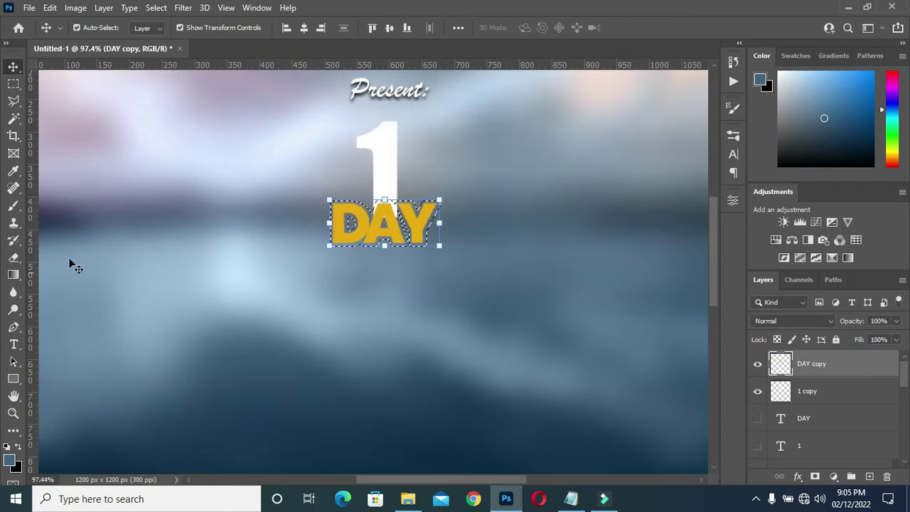
Erase the part of the "1 copy" layer inside the expanded selection with the Eraser tool and deselect.
left_click(14, 258)
right_click(15, 259)
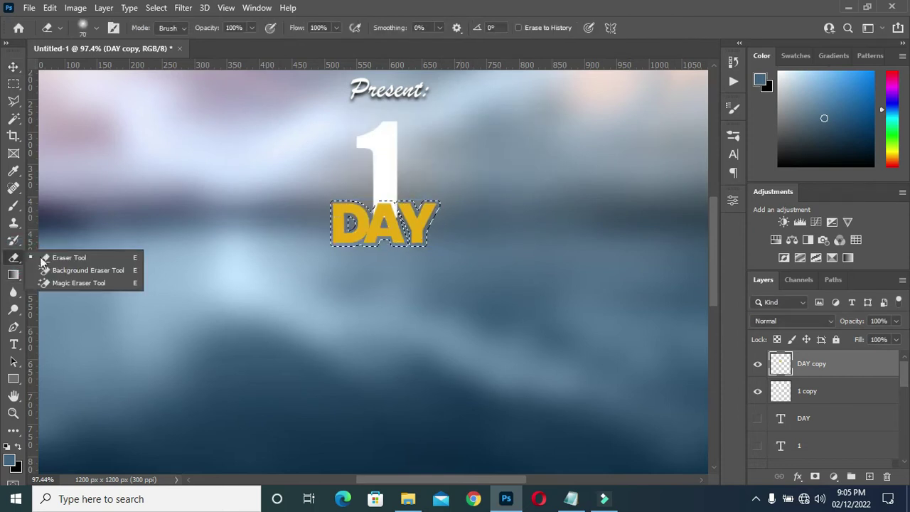
left_click(786, 391)
mouse_move(360, 197)
left_mouse_down()
mouse_move(366, 218)
mouse_move(420, 211)
mouse_move(314, 216)
mouse_move(439, 214)
mouse_move(322, 222)
mouse_move(408, 228)
mouse_move(357, 229)
mouse_move(331, 222)
left_mouse_up()
key("ctrl+d")
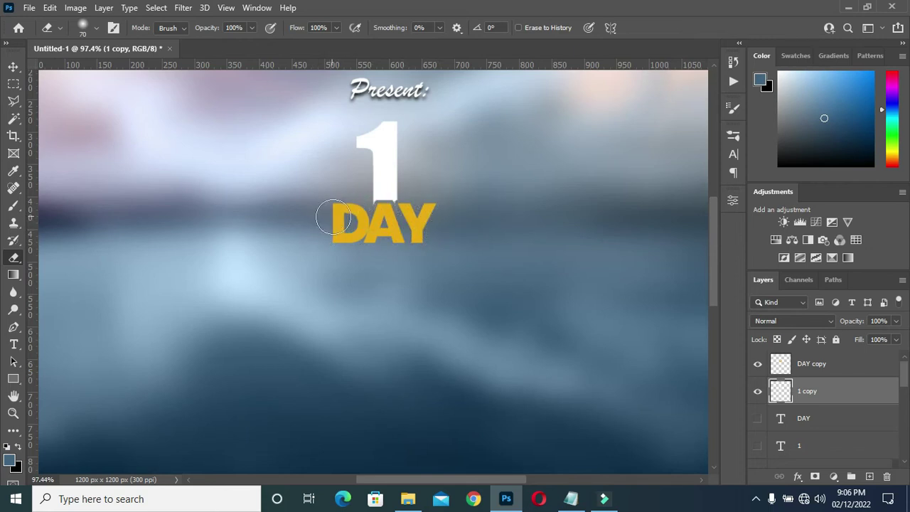
Place the BRUSH image from "The master planner" folder above the "Present:" layer, scaled to about 22% behind the "1 DAY" lettering.
left_click(14, 66)
scroll(436, 169, "down", 2)
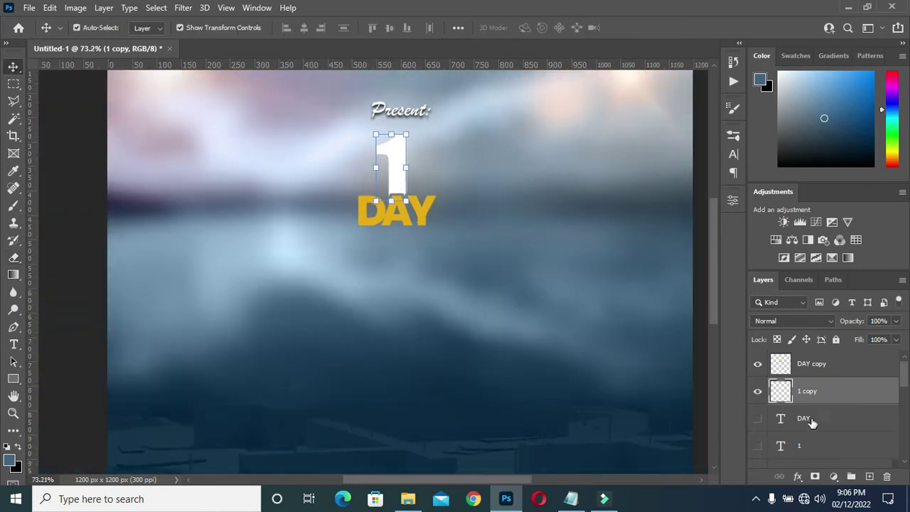
scroll(818, 435, "down", 2)
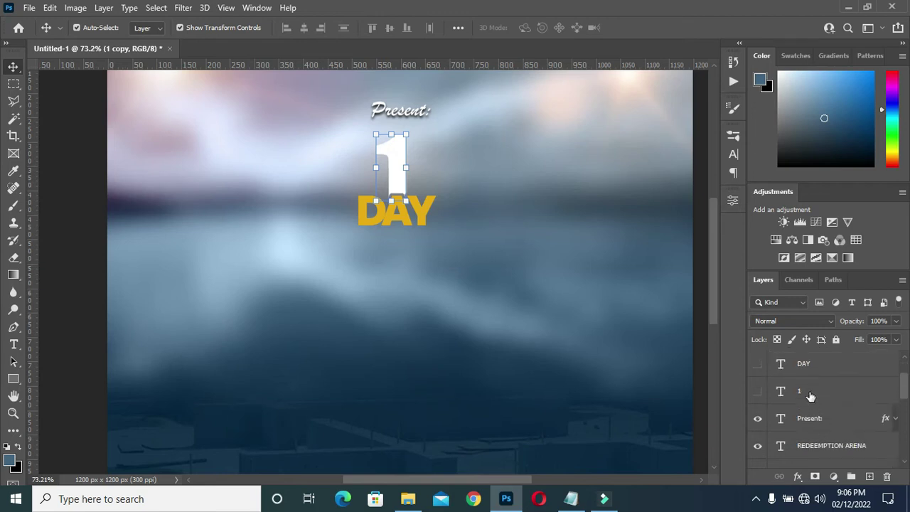
left_click(815, 418)
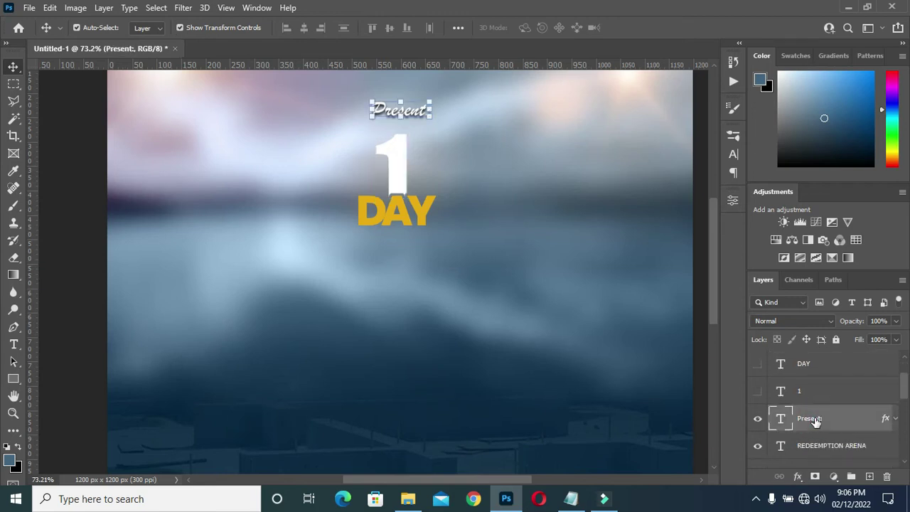
left_click(408, 499)
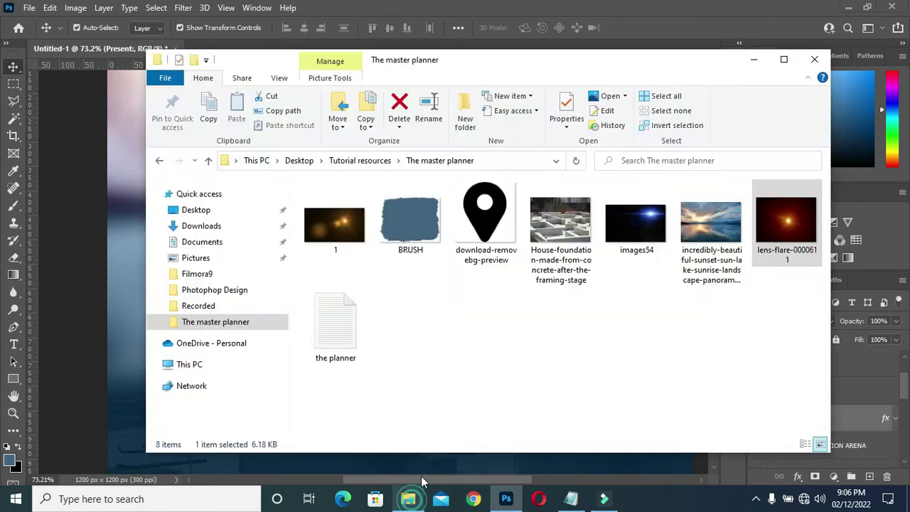
left_click(405, 221)
mouse_move(411, 218)
left_mouse_down()
mouse_move(229, 358)
mouse_move(130, 362)
left_mouse_up()
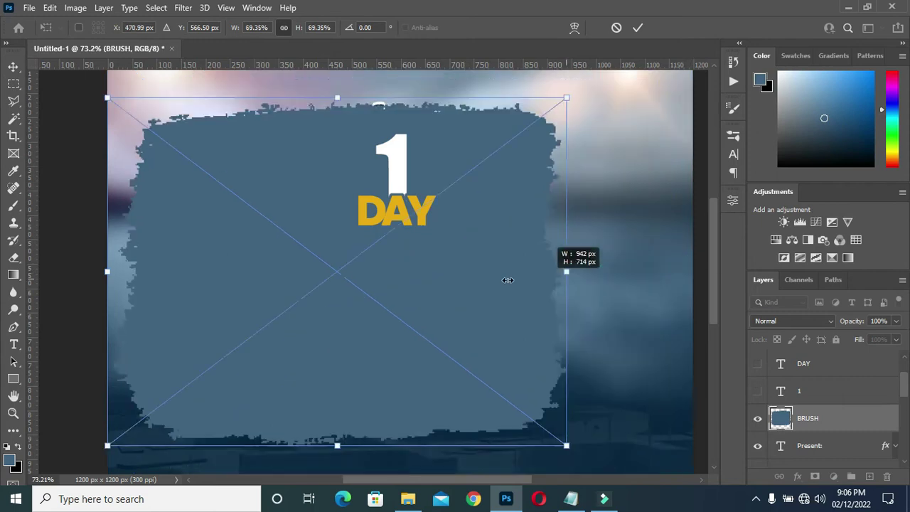
mouse_move(508, 280)
left_mouse_down()
mouse_move(254, 299)
mouse_move(208, 275)
mouse_move(379, 192)
mouse_move(437, 185)
mouse_move(429, 179)
left_mouse_up()
left_click_drag(396, 224, 396, 240)
mouse_move(437, 182)
left_mouse_down()
mouse_move(439, 173)
mouse_move(469, 183)
left_mouse_up()
key("Return")
Group the layers from "DAY copy" down to BRUSH and name the group "1 DAY".
scroll(832, 414, "up", 1)
scroll(832, 414, "down", 1)
scroll(827, 395, "up", 2)
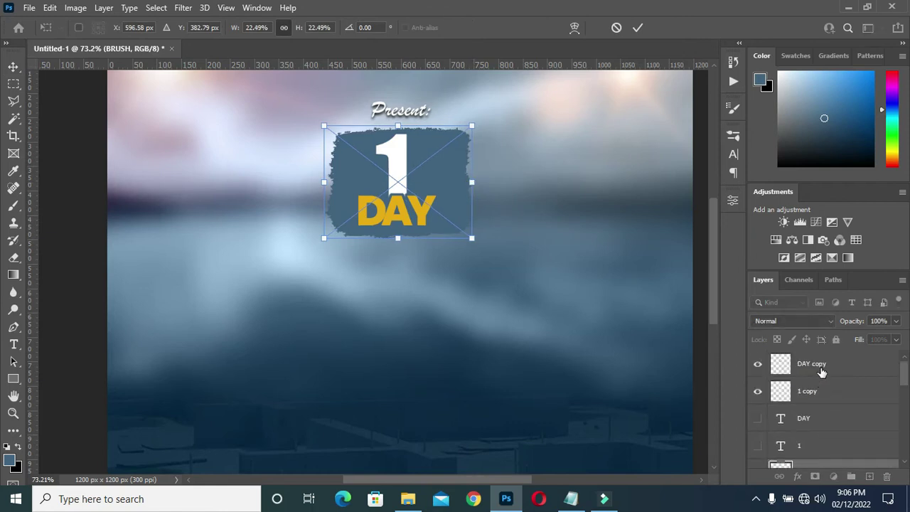
left_click(822, 366)
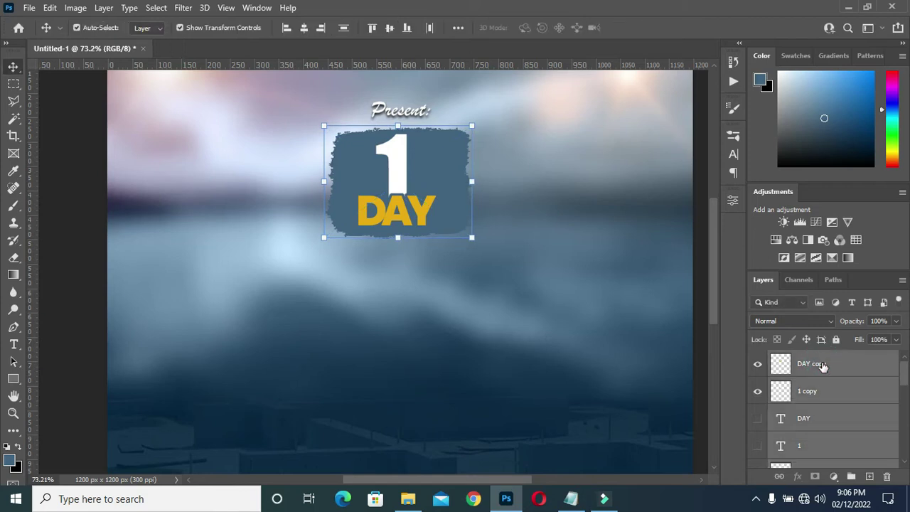
key("ctrl+g")
double_click(815, 357)
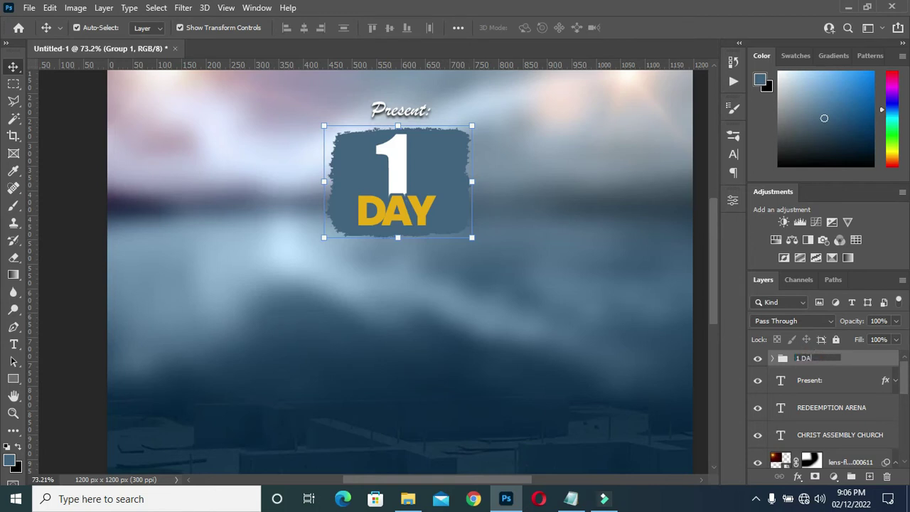
key("Return")
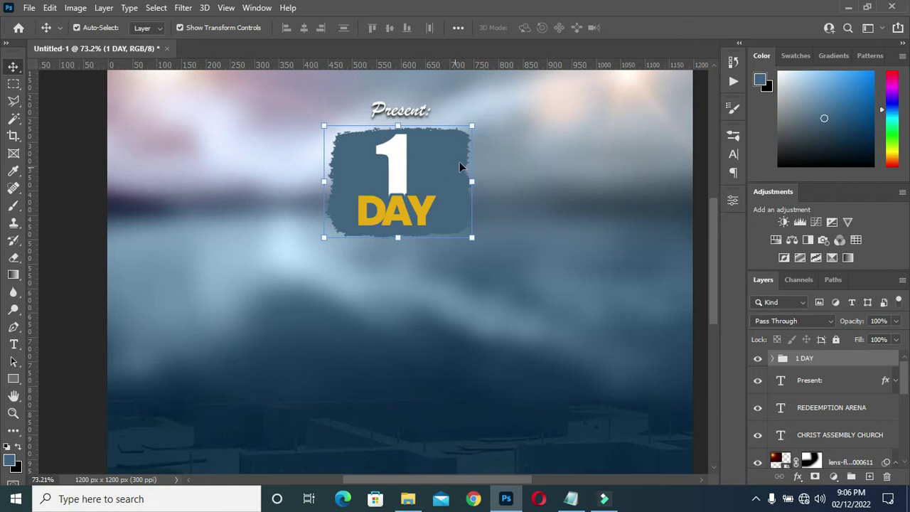
Move the "1 DAY" group slightly down to leave more space beneath "Present:".
left_click(397, 237)
mouse_move(415, 181)
left_mouse_down()
mouse_move(416, 189)
mouse_move(420, 184)
left_mouse_up()
left_click(431, 189)
left_click(660, 28)
scroll(463, 118, "down", 5)
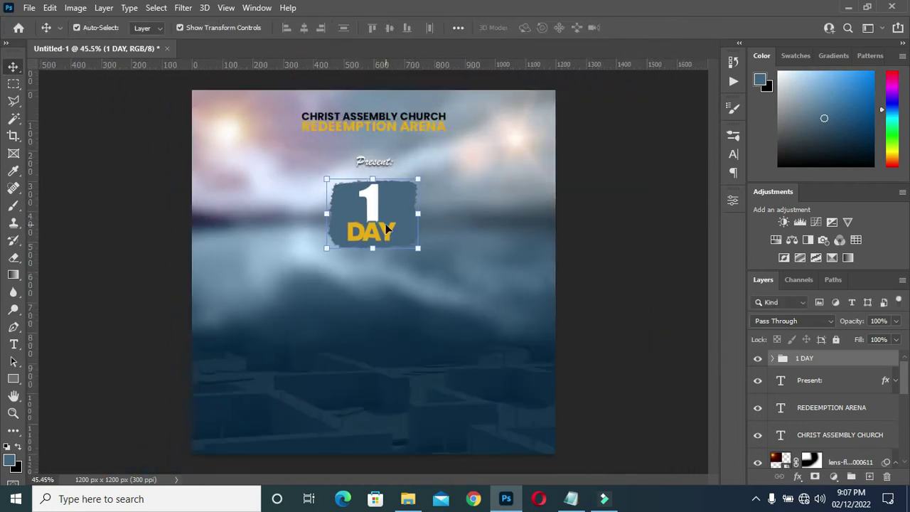
Add a text layer below the "1 DAY" group containing "Programme", copied from the Notepad file "the planner".
scroll(372, 228, "up", 6)
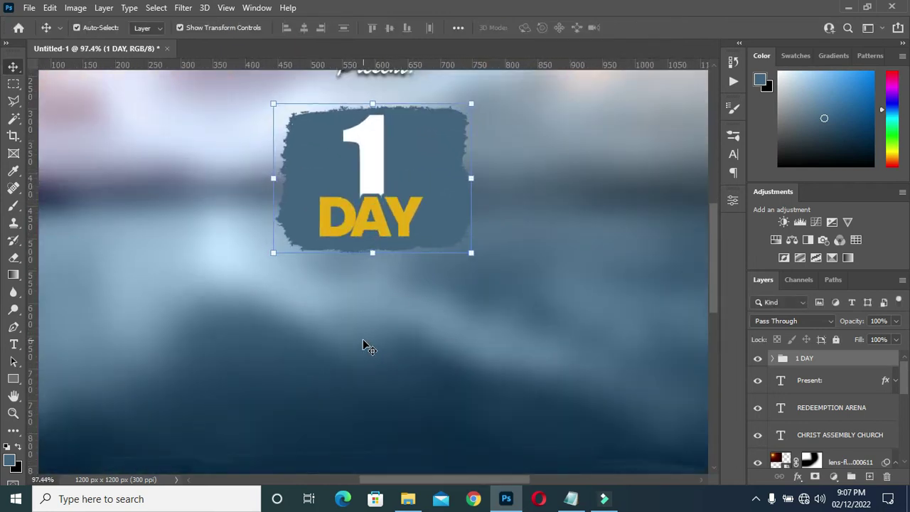
key("t")
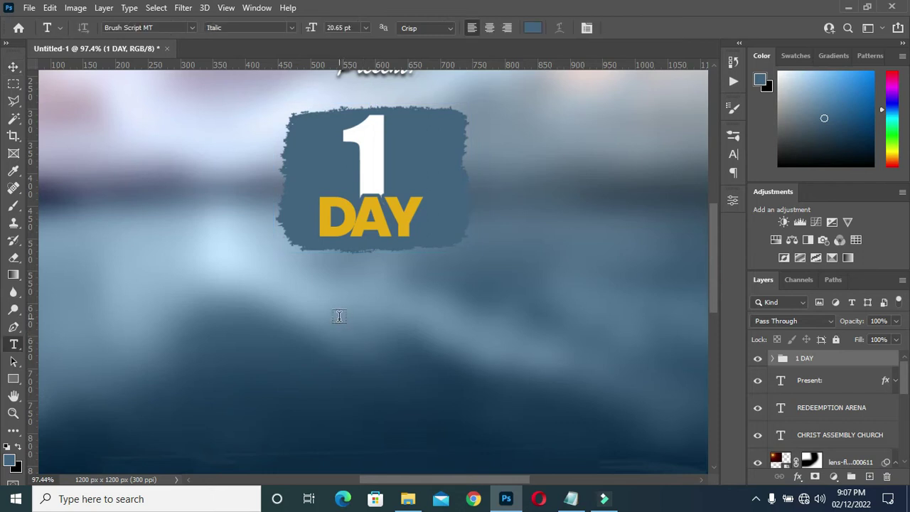
left_click(338, 309)
left_click(570, 498)
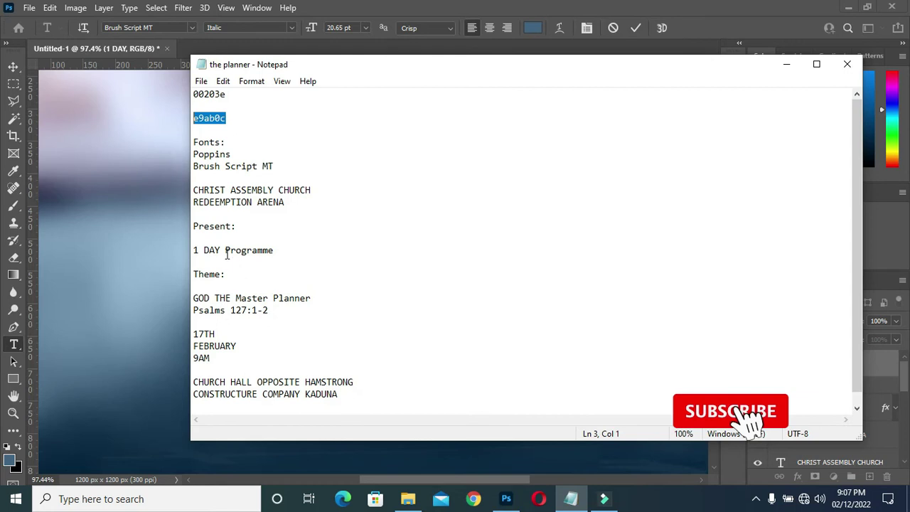
left_click_drag(225, 250, 306, 249)
key("ctrl+c")
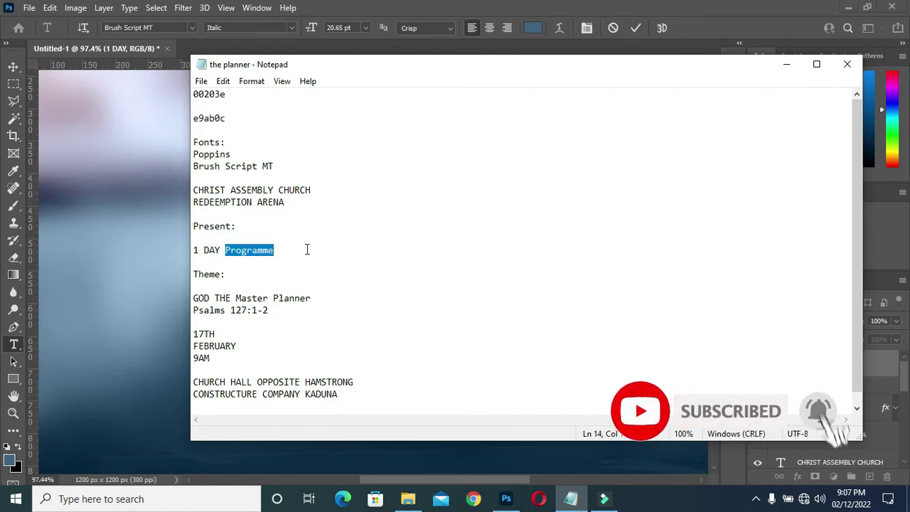
left_click(786, 64)
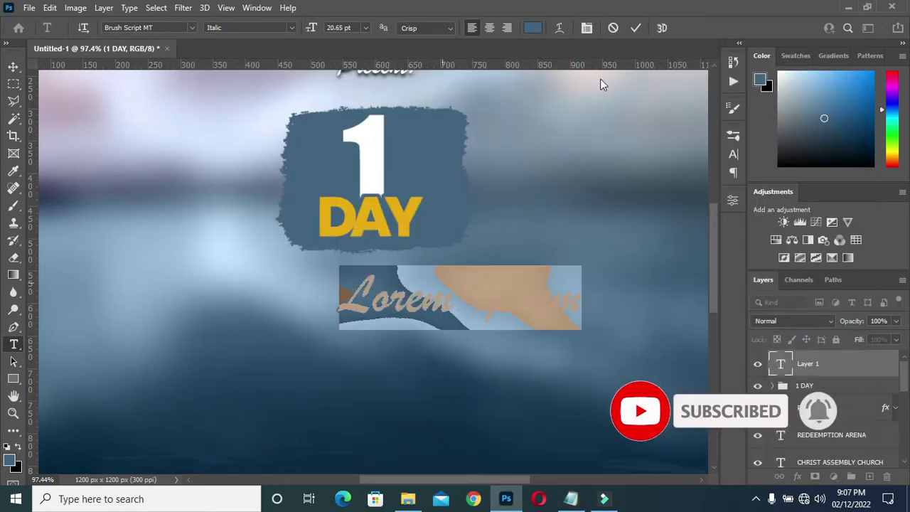
key("ctrl+v")
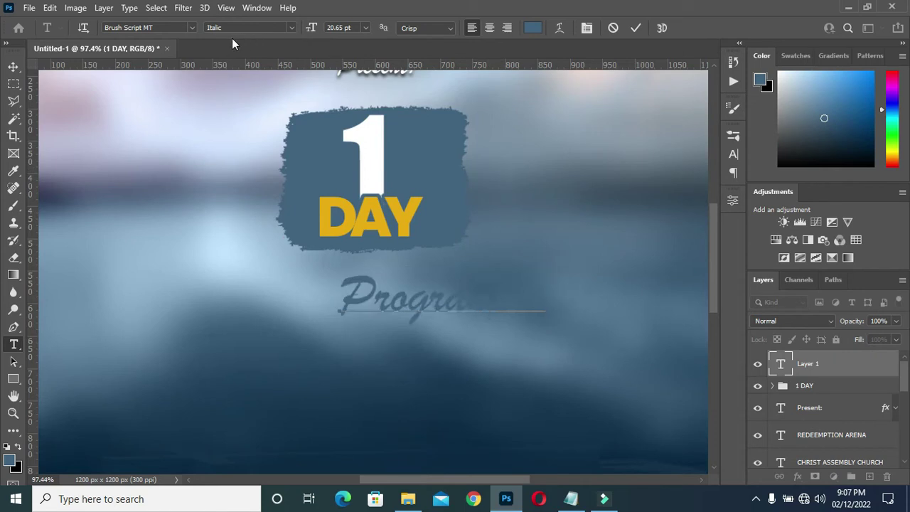
Commit the "Programme" text and set its font to Poppins Medium.
left_click(192, 28)
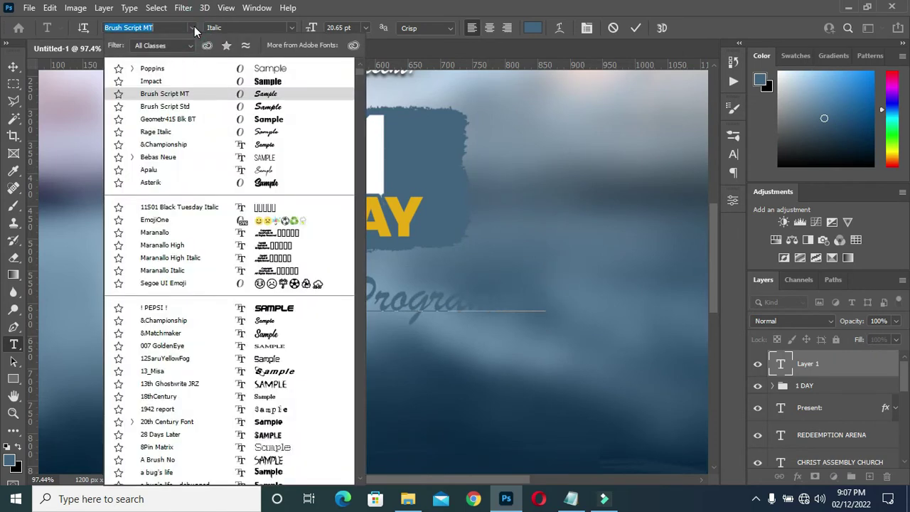
left_click(661, 17)
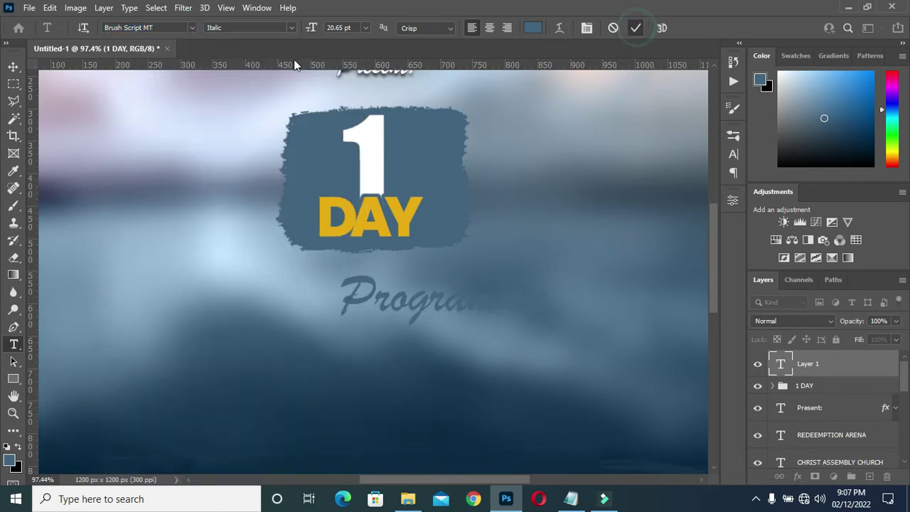
left_click(635, 28)
left_click(191, 28)
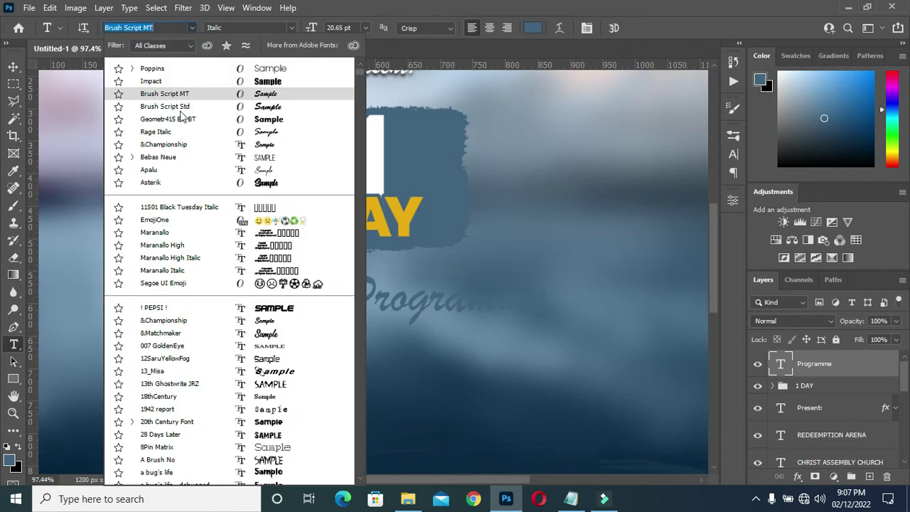
left_click(154, 68)
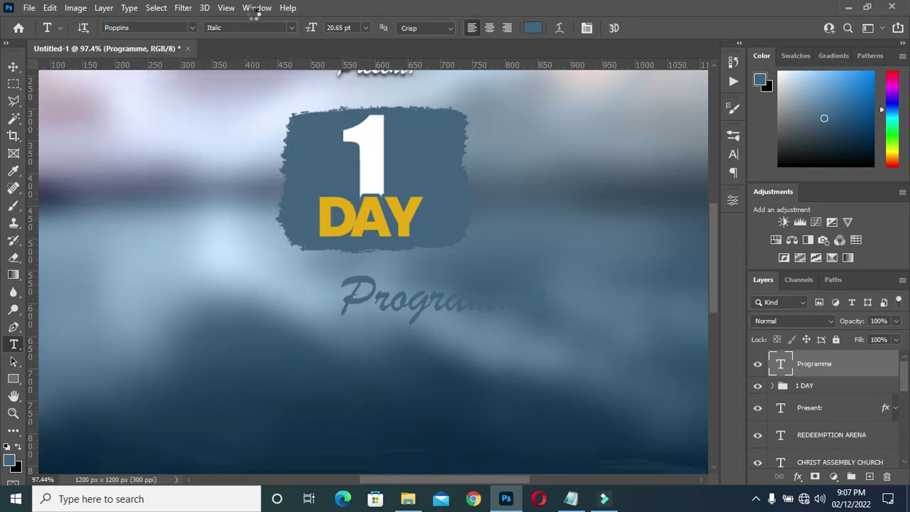
left_click(289, 27)
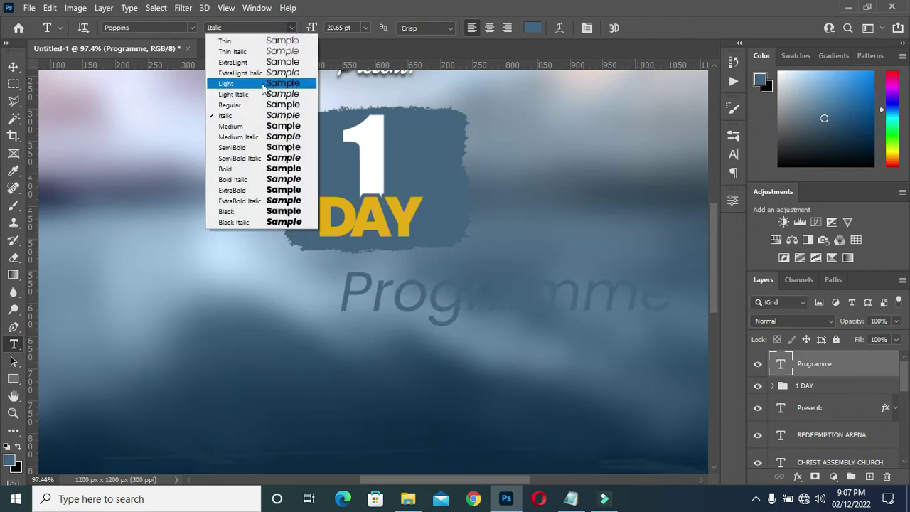
left_click(245, 126)
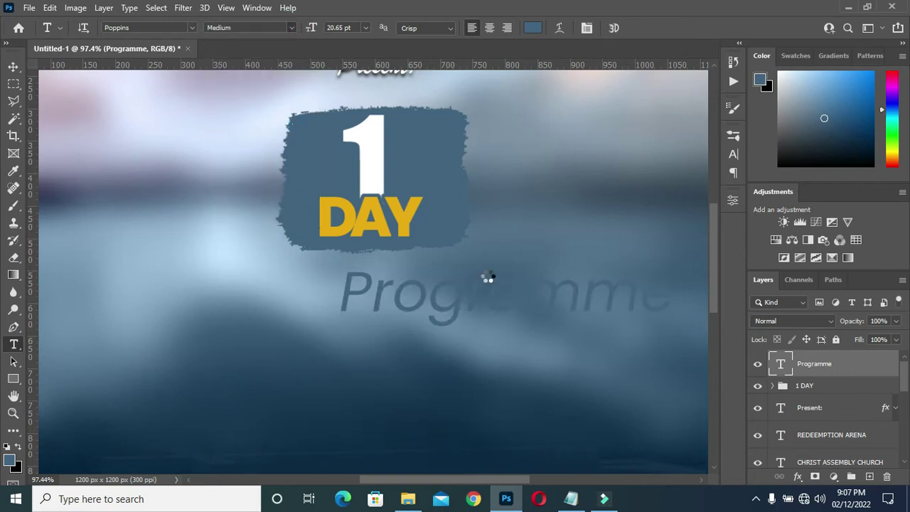
Change the colour of the "Programme" text to white.
left_click(13, 66)
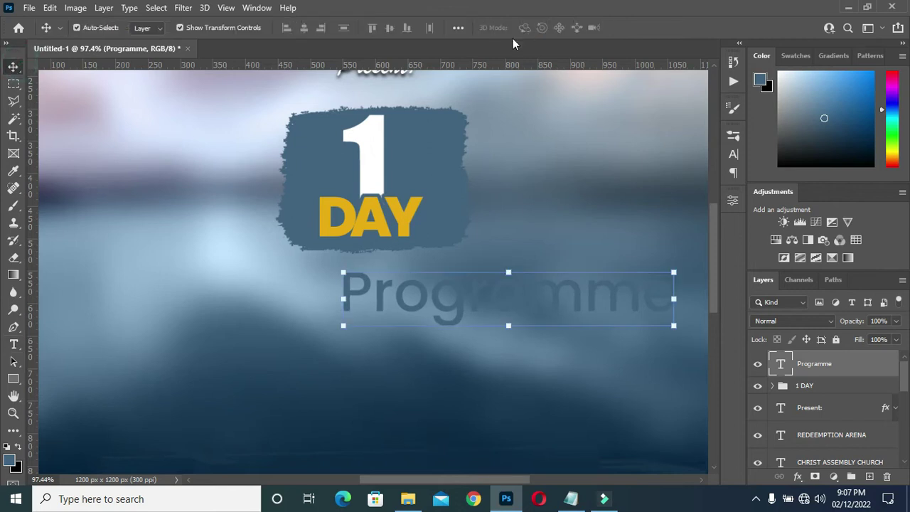
key("t")
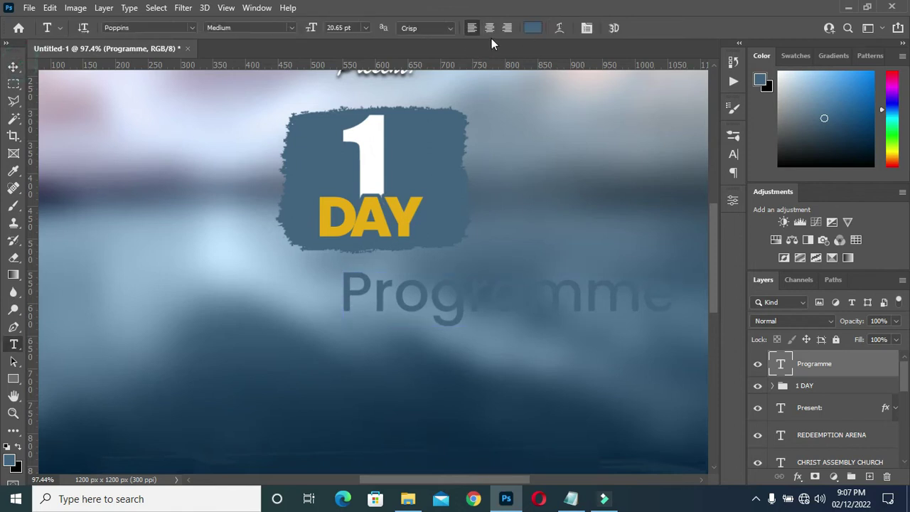
left_click(533, 29)
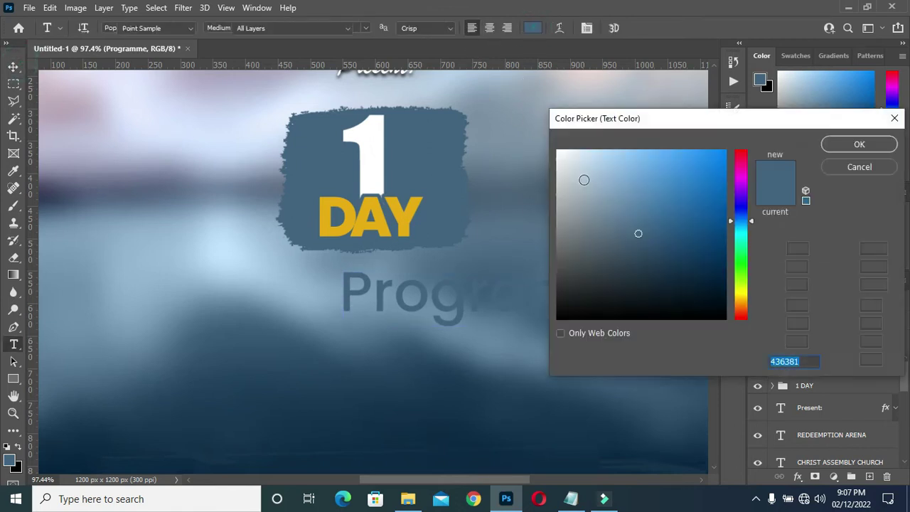
left_click(568, 165)
left_click(859, 143)
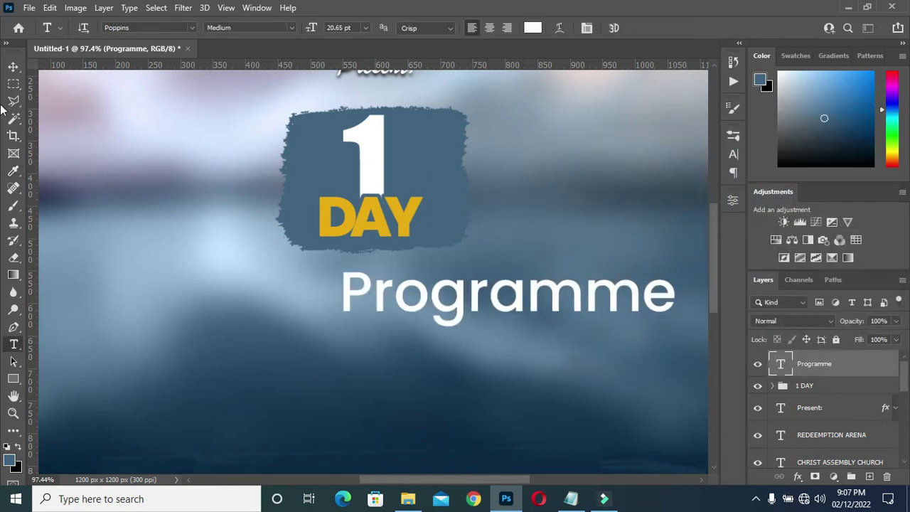
Scale the "Programme" text down to about 28% and position it directly beneath "DAY".
left_click(14, 68)
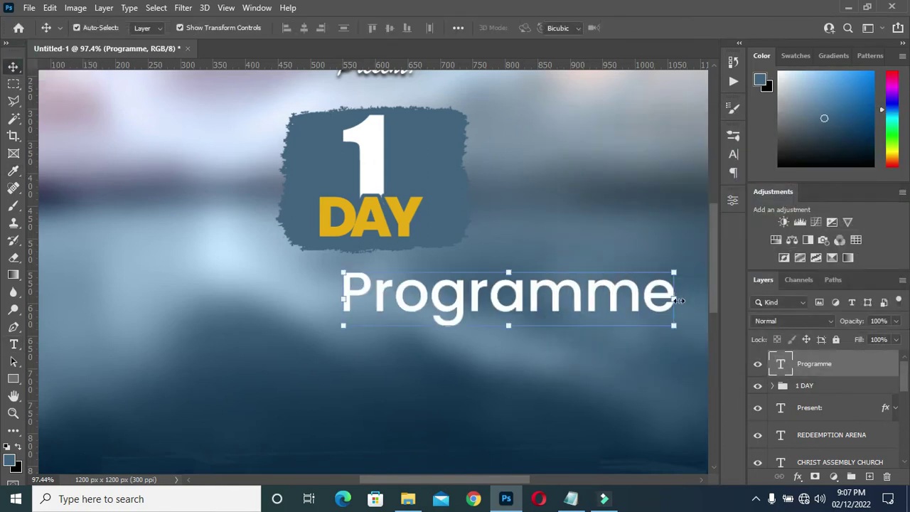
key("ctrl+t")
left_click_drag(674, 297, 366, 214)
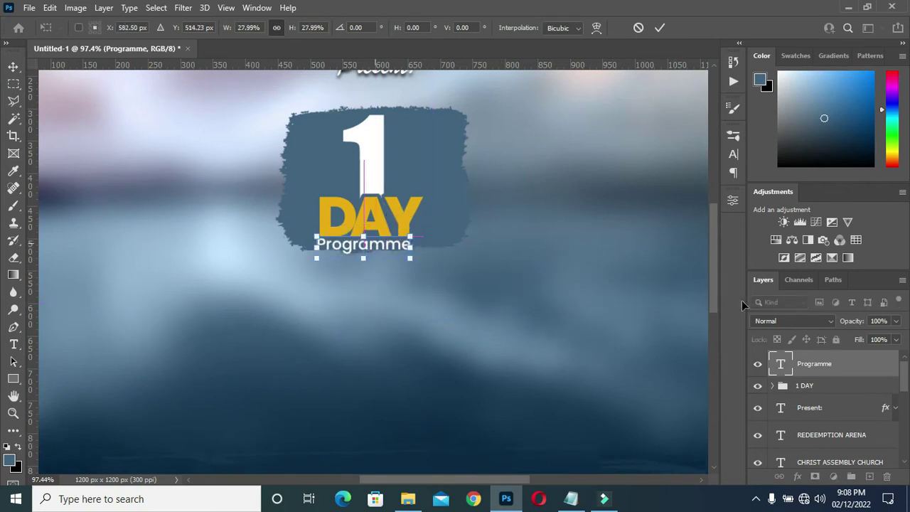
Move the "Programme" layer into the "1 DAY" group and select the brush shape behind the lettering.
left_click(772, 385)
left_click(824, 374)
left_click_drag(824, 374, 803, 386)
scroll(463, 220, "up", 1)
left_click(462, 220)
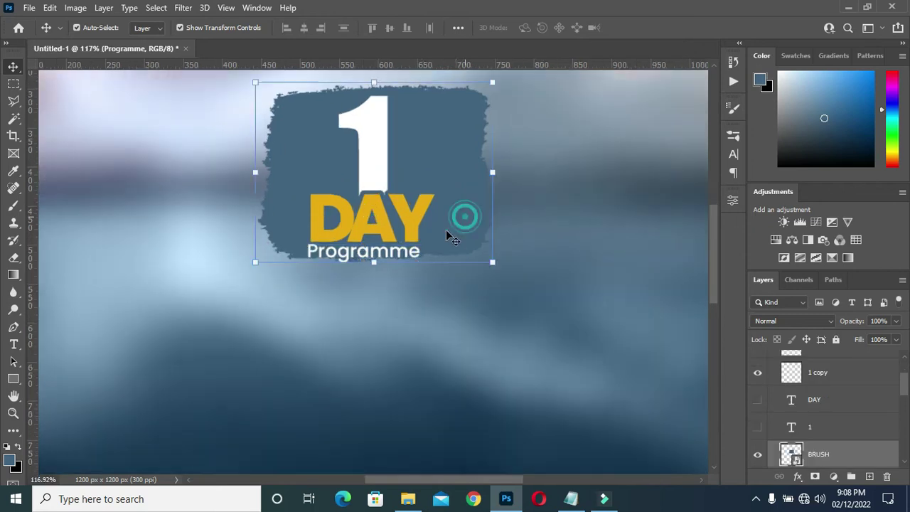
Stretch the brush shape's lower edge downward so it extends below the "Programme" text.
key("ctrl+t")
left_click_drag(373, 263, 372, 278)
left_click(637, 27)
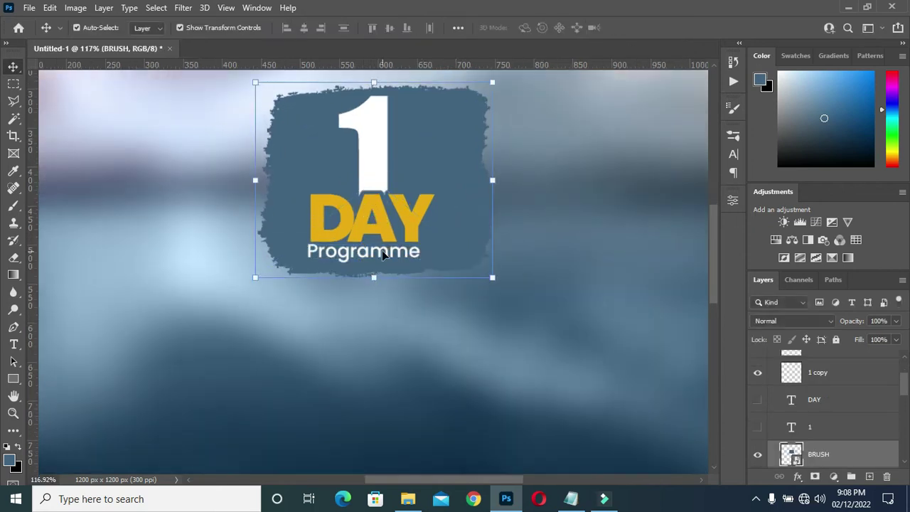
Enlarge the "Programme" text proportionally so it spans the full width of "DAY", keeping it directly beneath.
left_click(420, 258)
left_click_drag(420, 258, 436, 269)
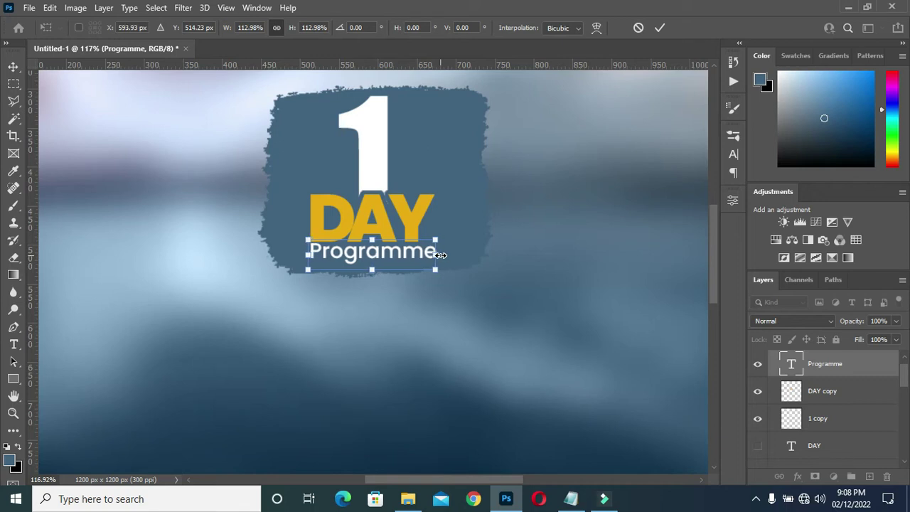
left_click_drag(437, 254, 435, 255)
key("Return")
scroll(551, 256, "down", 3)
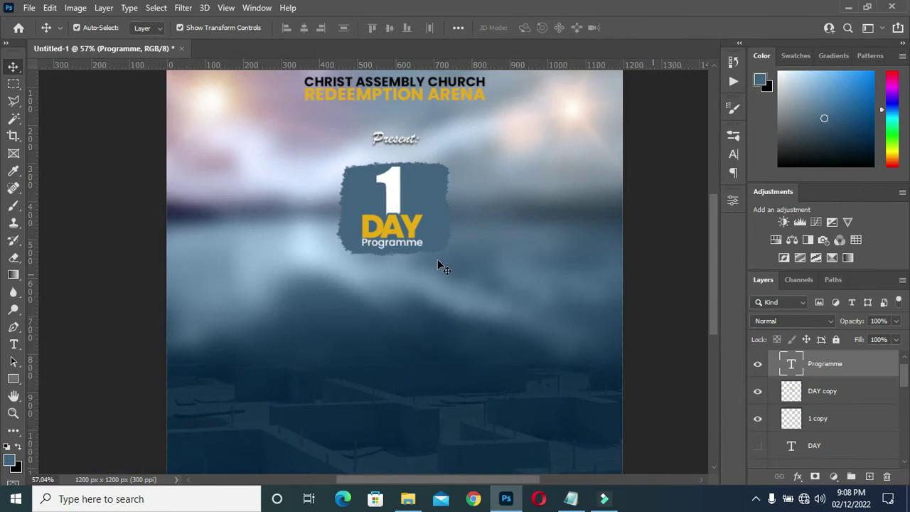
left_click(437, 266)
scroll(378, 236, "up", 1)
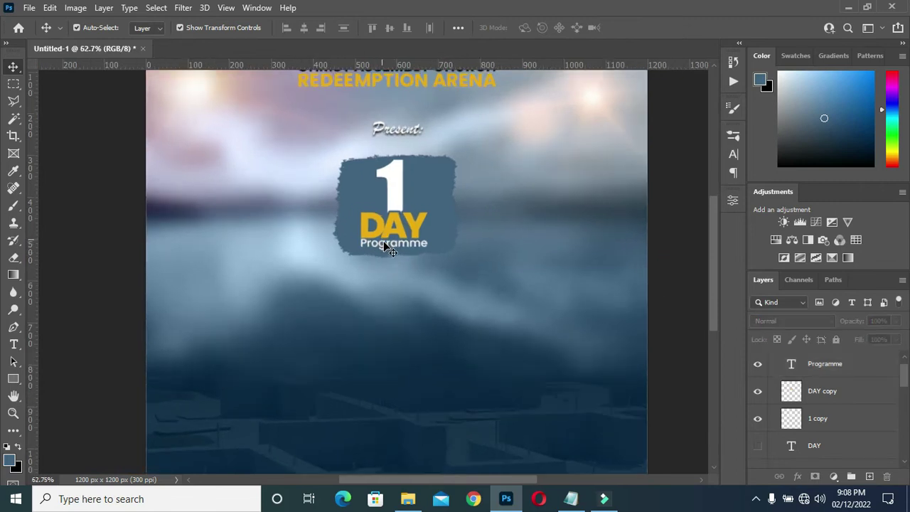
scroll(384, 245, "up", 3)
scroll(770, 363, "up", 1)
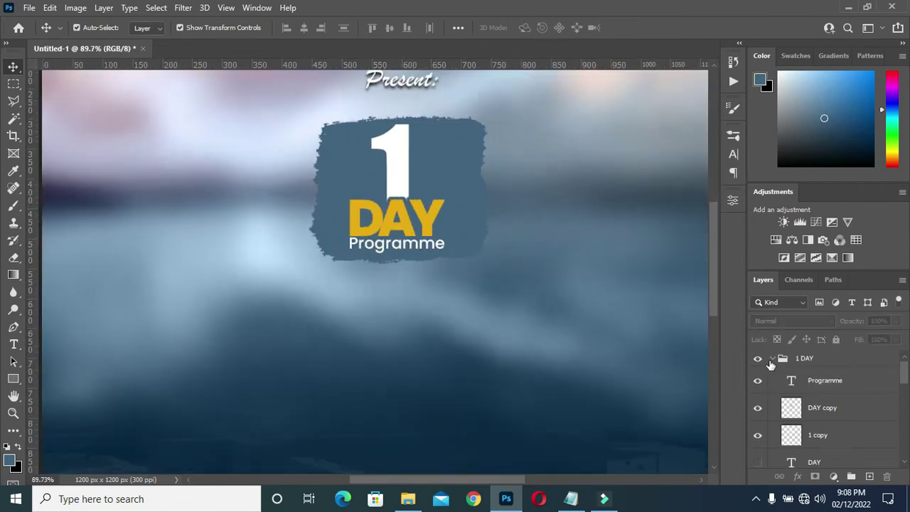
Collapse the "1 DAY" group and highlight the "Theme:" line in the Notepad notes before returning to Photoshop.
left_click(771, 358)
left_click(571, 498)
left_click_drag(242, 274, 168, 268)
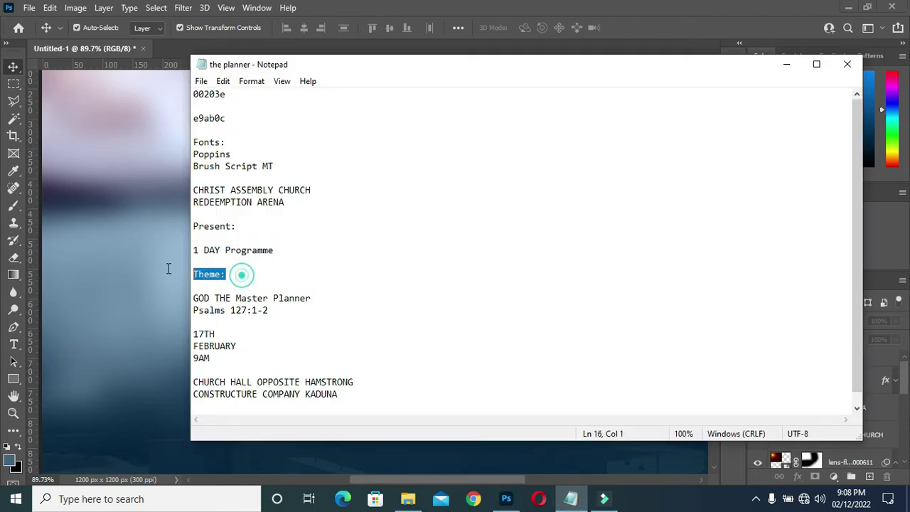
left_click(786, 64)
Duplicate the "Programme" text below the emblem and move the copy out of the group, above "1 DAY" in the layer stack.
left_click(410, 245)
left_click_drag(409, 244, 402, 314, "alt")
left_click_drag(833, 384, 773, 362)
left_click(772, 386)
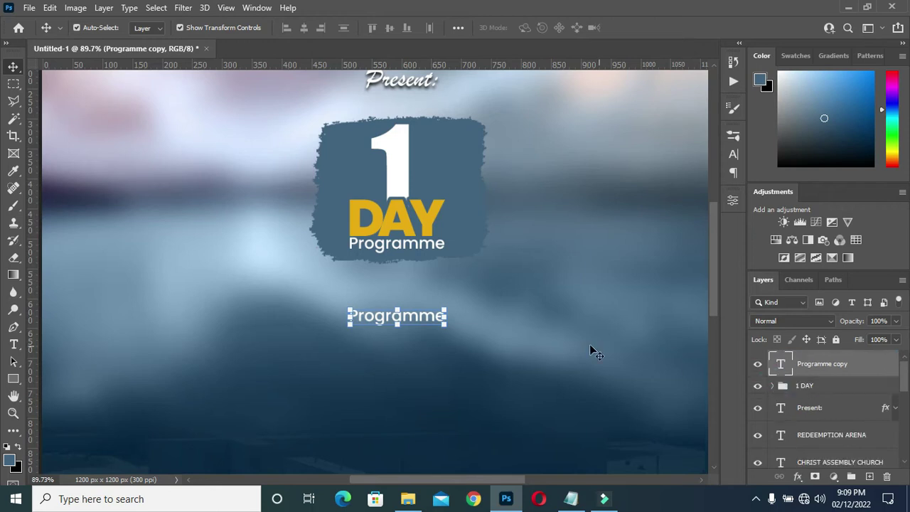
Replace the wording of the copied "Programme" text with "Theme:" and commit it.
double_click(412, 322)
left_click_drag(418, 317, 462, 325)
double_click(443, 329)
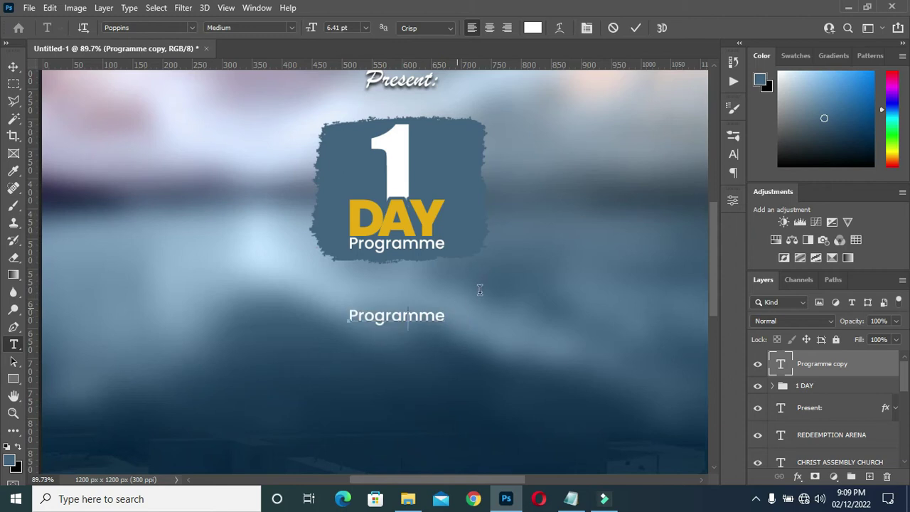
type("Theme:")
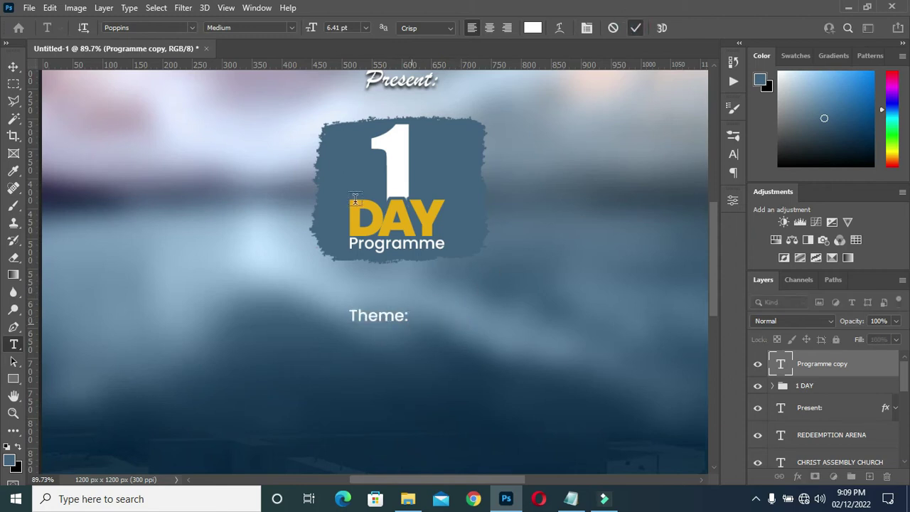
key("ctrl+Return")
key("v")
Centre the "Theme:" text horizontally on the canvas and clear the selection.
scroll(384, 207, "down", 2)
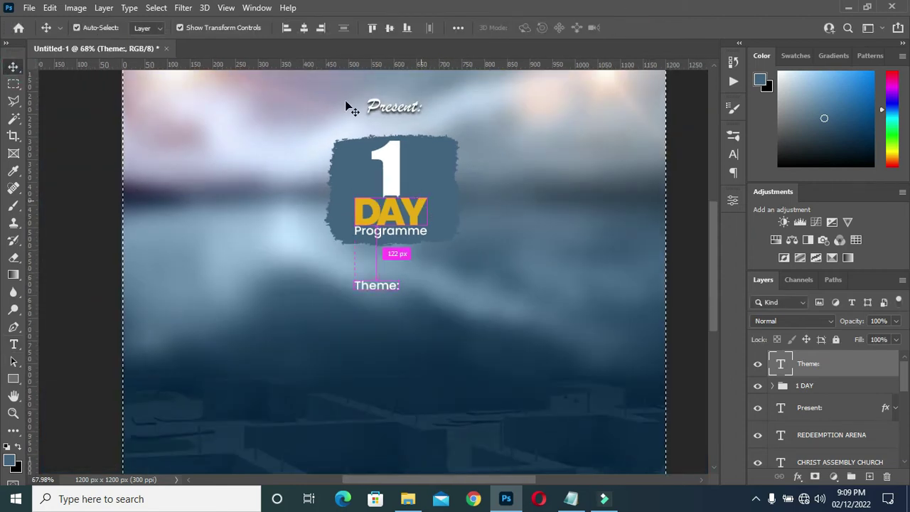
left_click(303, 27)
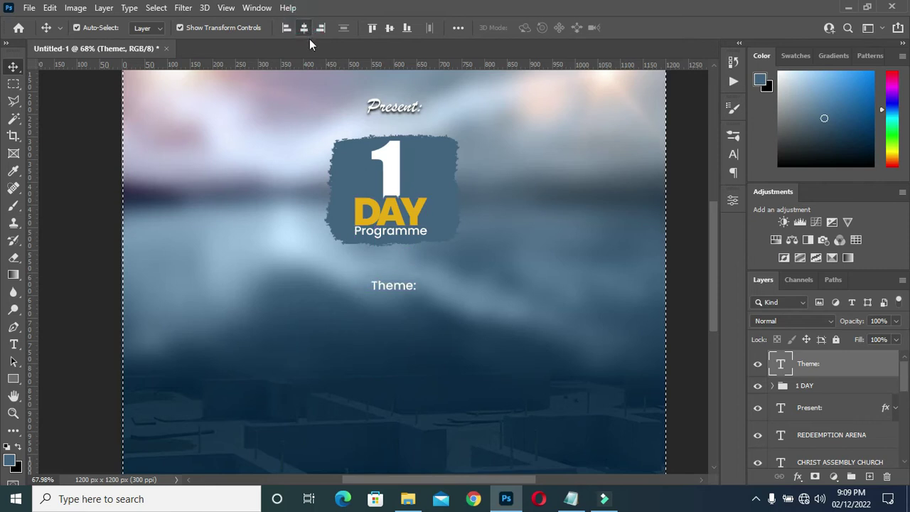
key("ctrl+d")
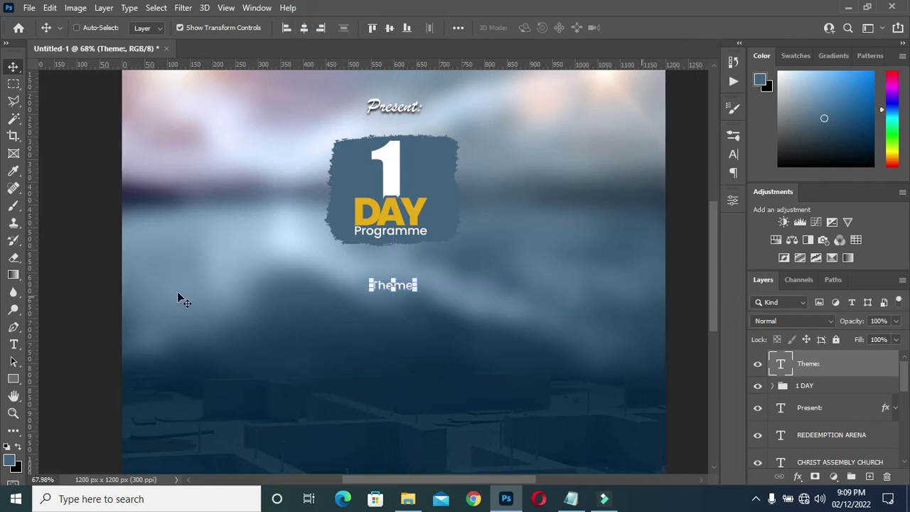
Scale the "Theme:" text up slightly about its centre, below the emblem.
scroll(400, 305, "down", 2)
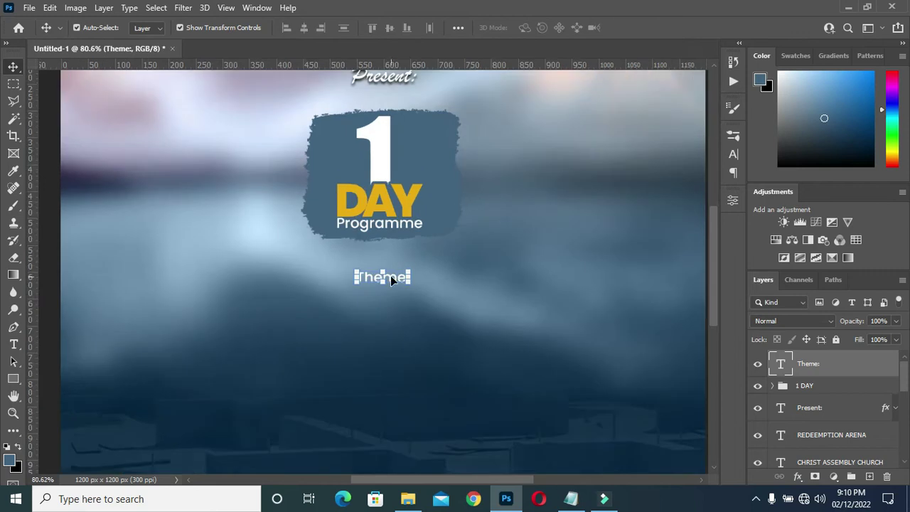
key("ctrl+t")
left_click_drag(412, 268, 420, 269)
left_click(660, 28)
scroll(390, 282, "up", 2)
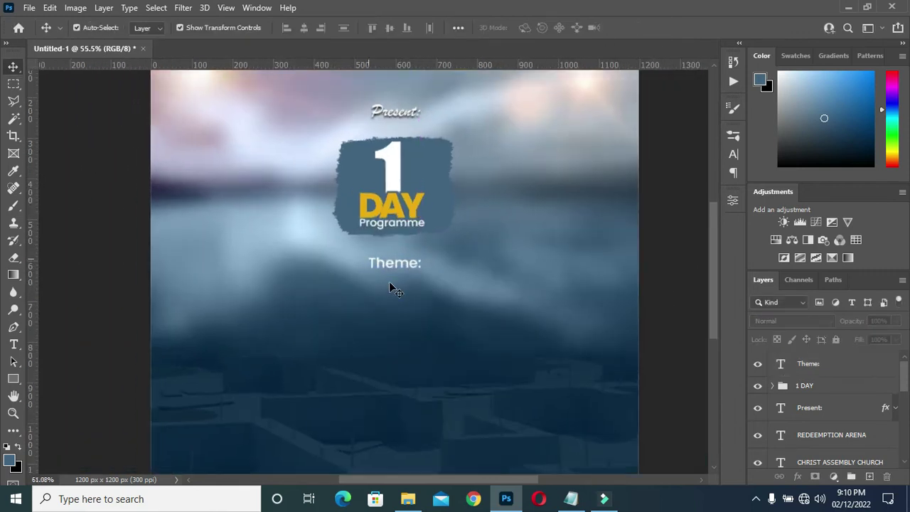
Highlight the word "GOD" of the theme title in the Notepad notes, then return to Photoshop.
left_click(571, 498)
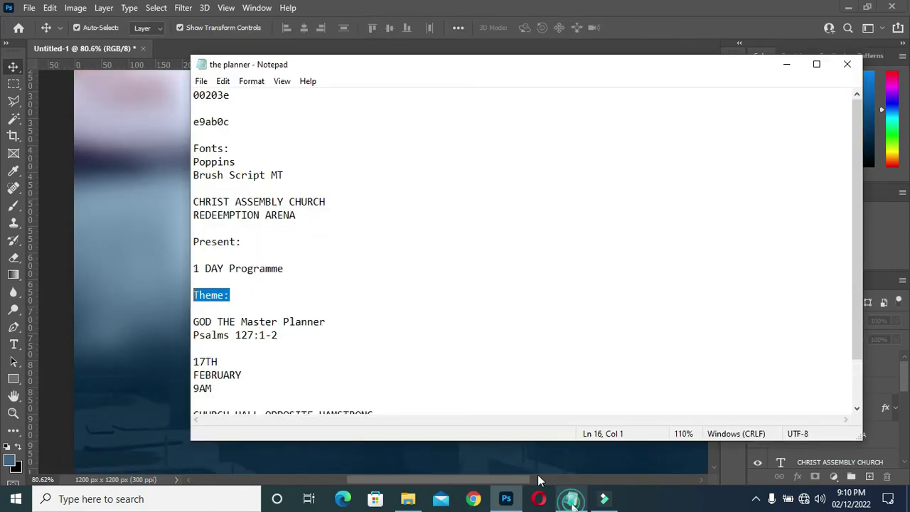
double_click(212, 322)
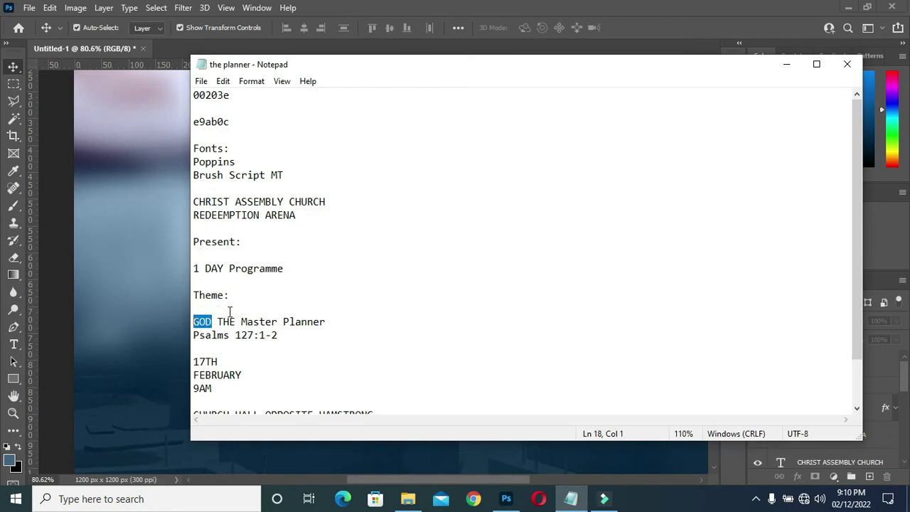
left_click(785, 64)
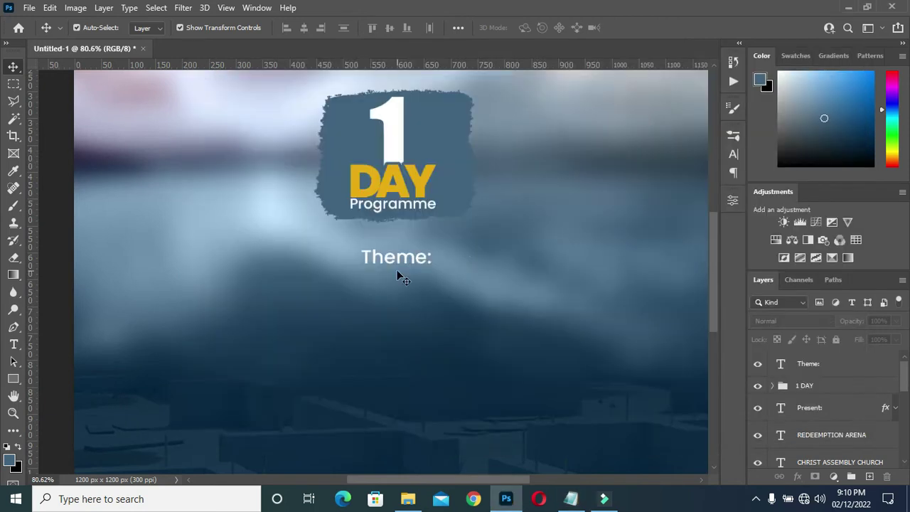
Add a white "GOD" text line below "Theme:" and set its font style to Poppins Black.
key("t")
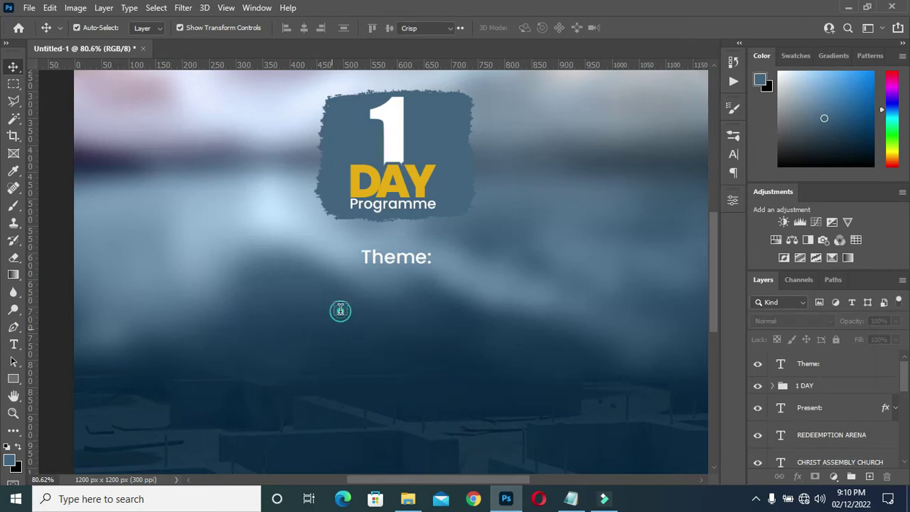
left_click(396, 326)
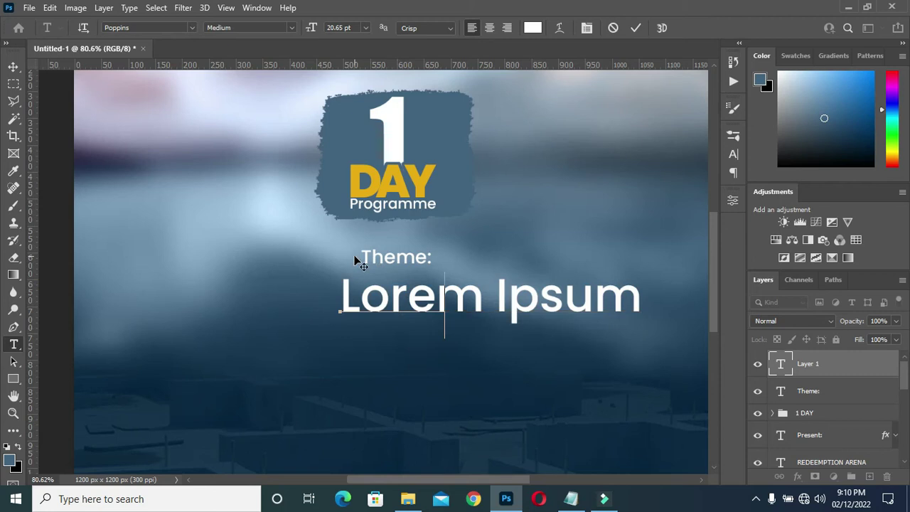
type("GOD")
left_click(635, 28)
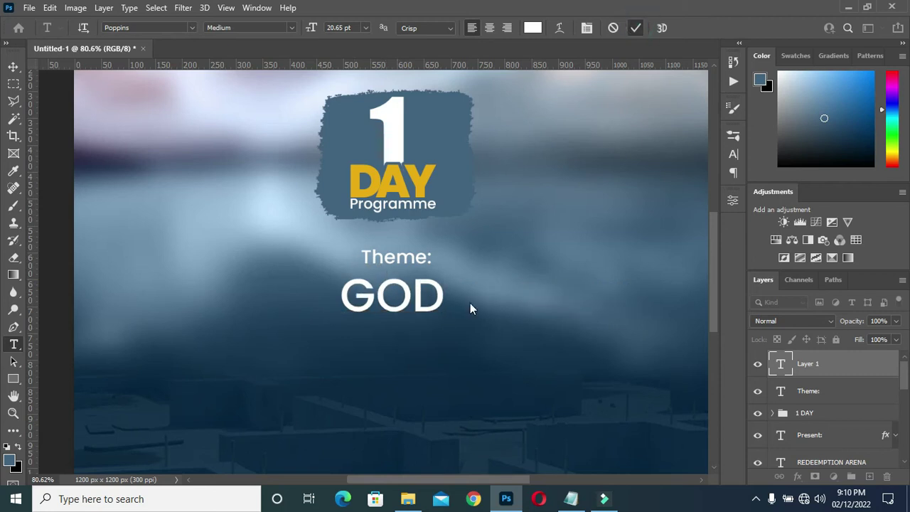
left_click(291, 28)
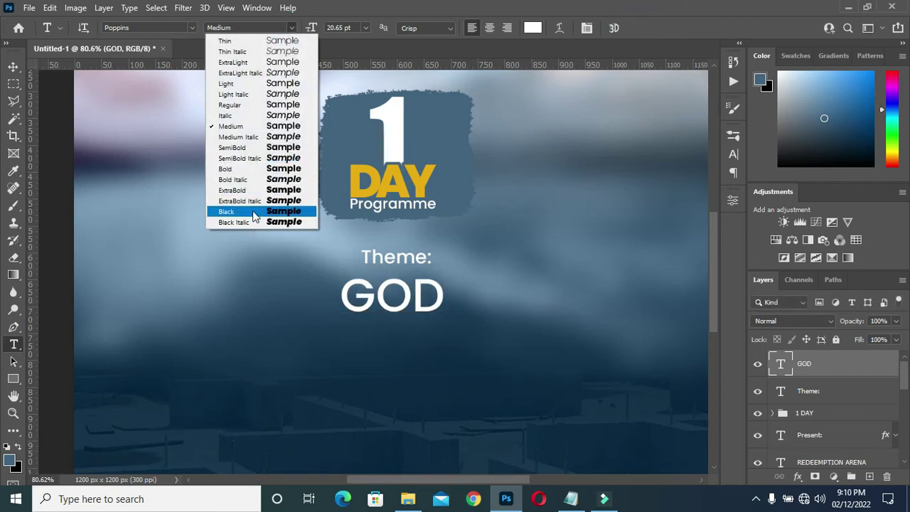
left_click(252, 210)
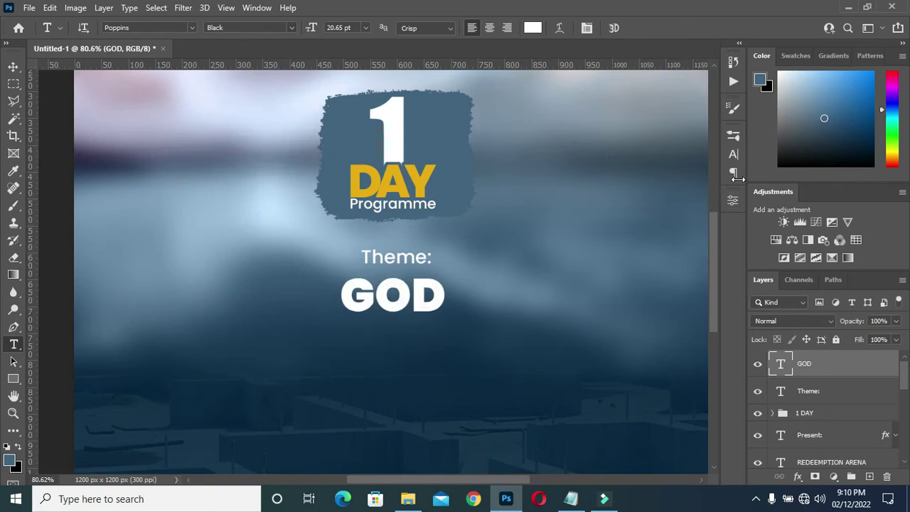
Tighten the tracking of the "GOD" text with a negative value.
left_click(732, 153)
left_click(660, 185)
left_click_drag(660, 185, 661, 187)
type("-100")
key("Return")
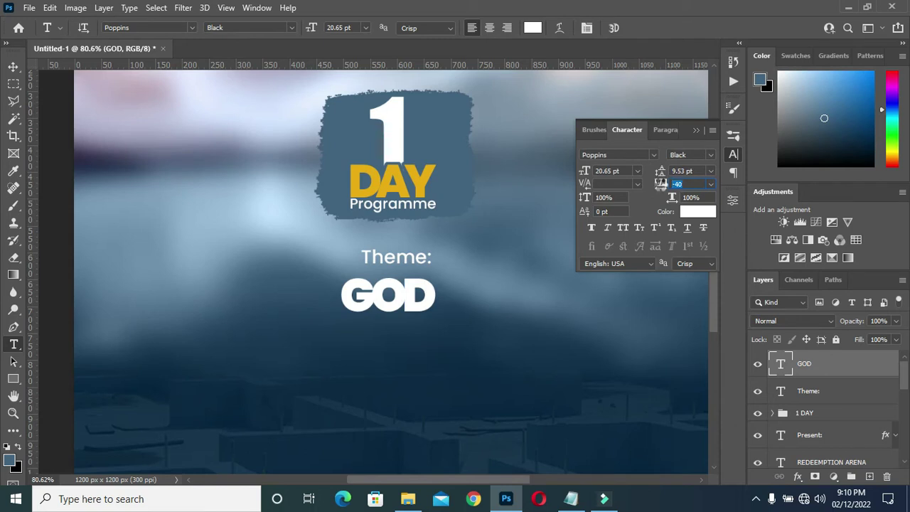
left_click(696, 129)
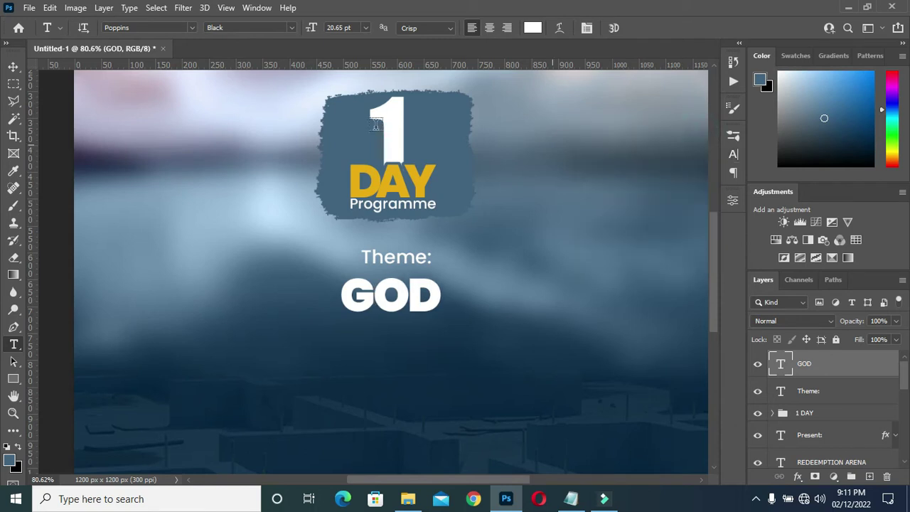
Scale the "GOD" text up proportionally to about 247% and place it below "Theme:".
left_click(13, 66)
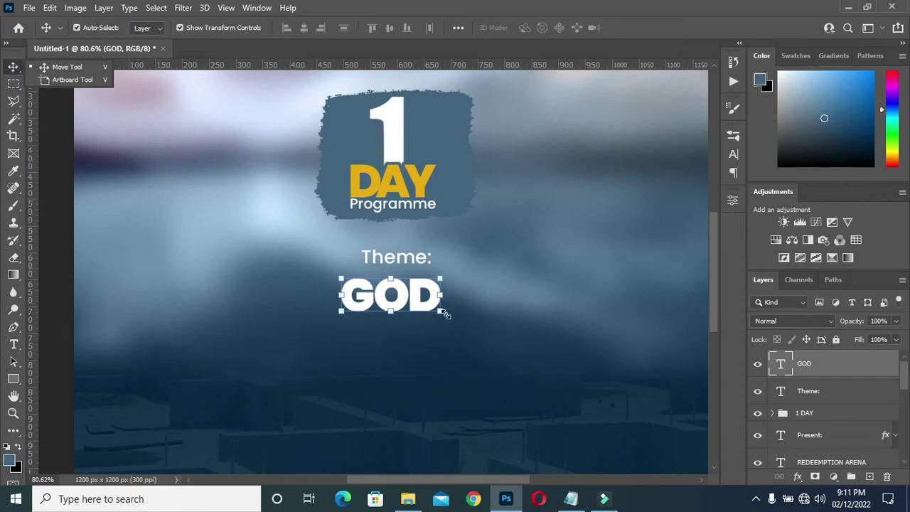
scroll(432, 315, "up", 2)
left_click_drag(384, 310, 382, 402)
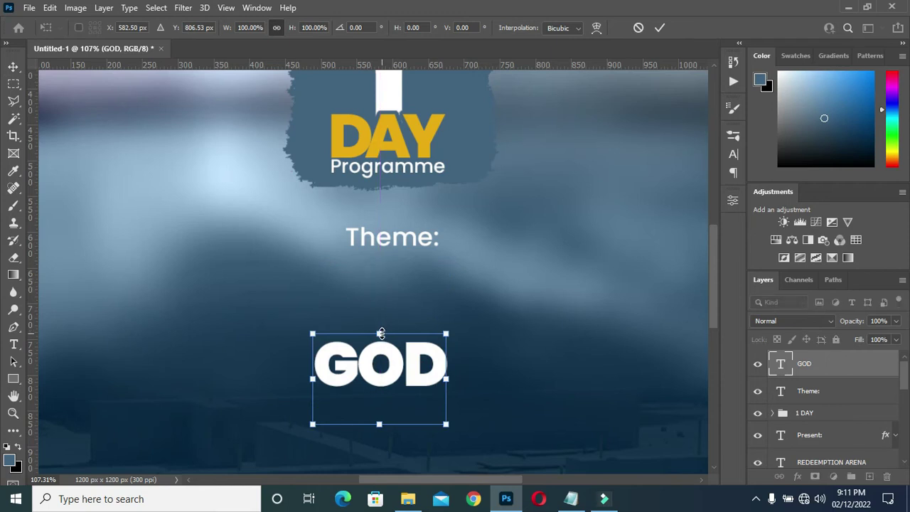
left_click_drag(388, 250, 390, 246)
left_click_drag(382, 424, 382, 470)
key("ctrl+0")
scroll(355, 351, "up", 3)
scroll(358, 355, "down", 1)
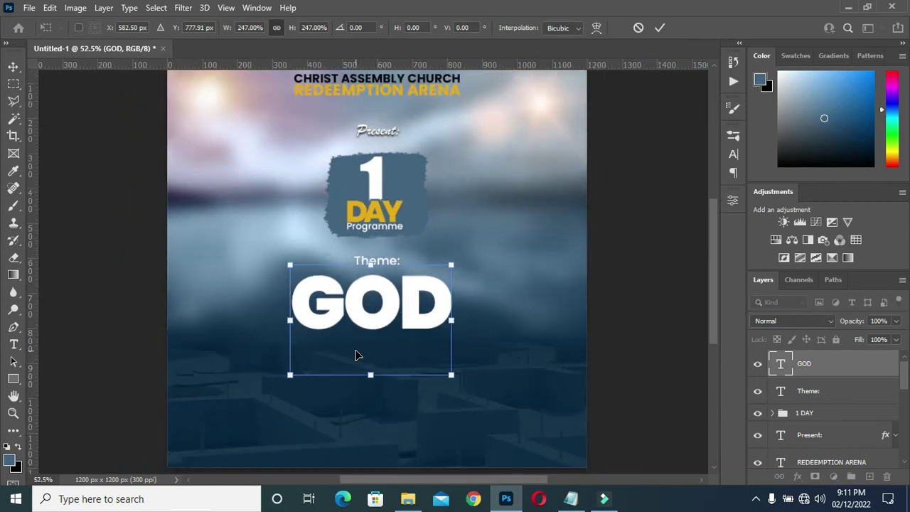
Centre the "GOD" text directly beneath "Theme:", enlarge it to about 287%, and deselect it.
mouse_move(390, 319)
left_mouse_down()
mouse_move(397, 312)
mouse_move(375, 322)
left_mouse_up()
left_click_drag(376, 370, 383, 387)
key("Return")
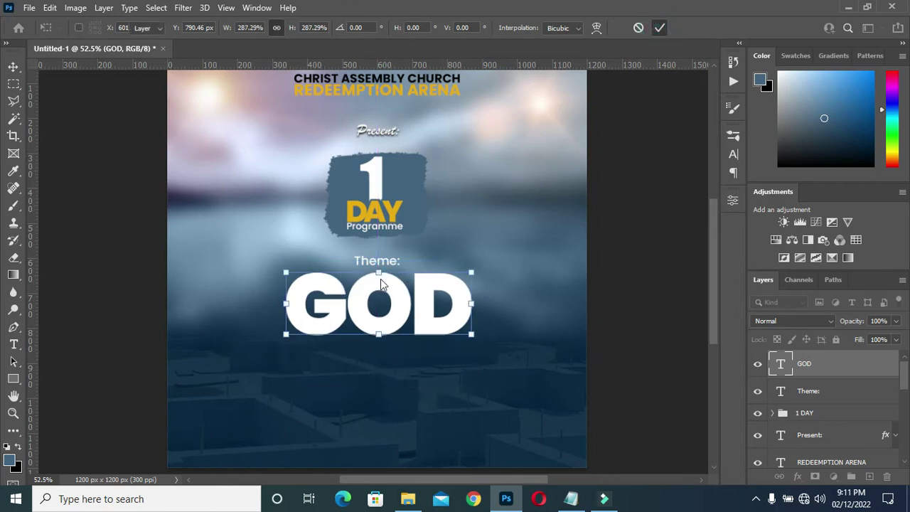
scroll(380, 327, "up", 2)
scroll(378, 328, "down", 2)
scroll(394, 368, "up", 1)
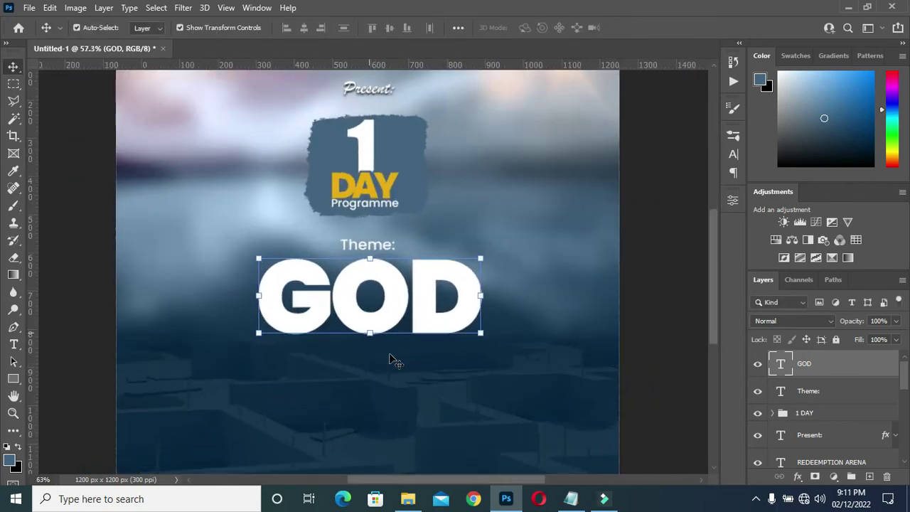
left_click(638, 260)
scroll(365, 325, "up", 2)
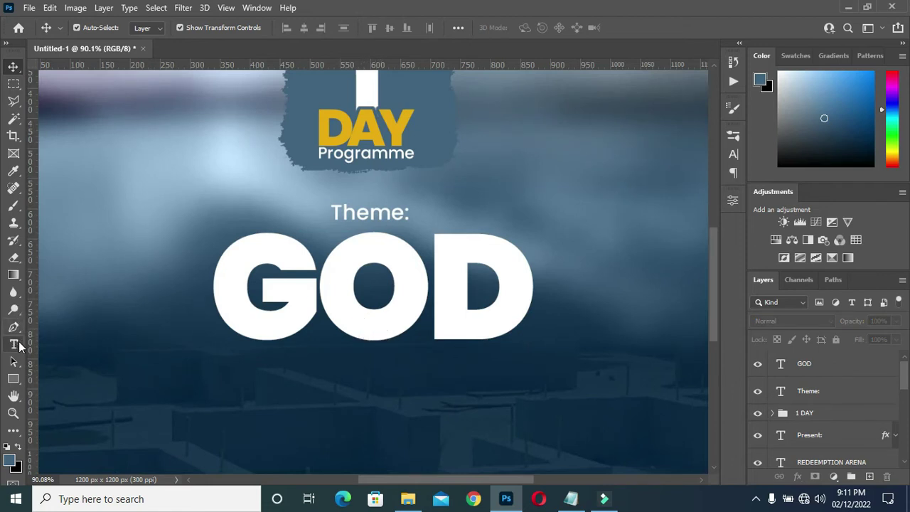
Duplicate the GOD text layer, hide the original, and rasterize the copy.
left_click(481, 321)
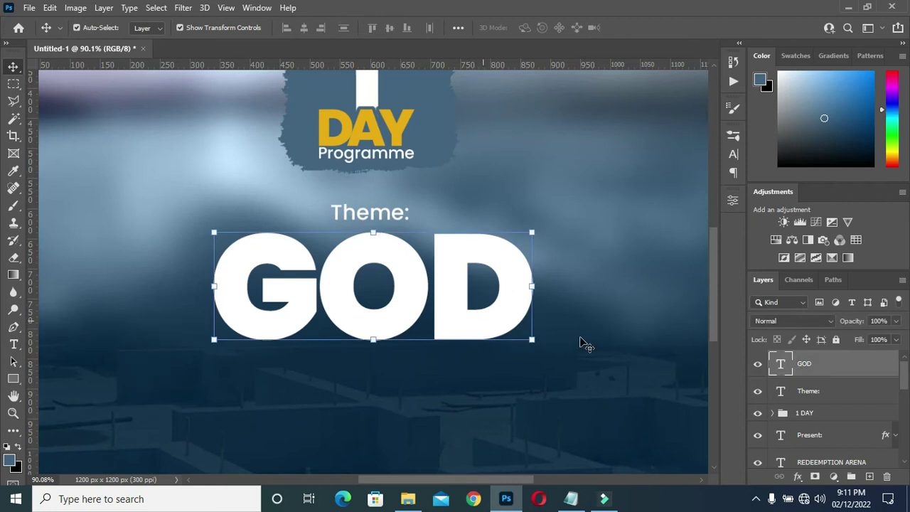
key("ctrl+j")
left_click(759, 395)
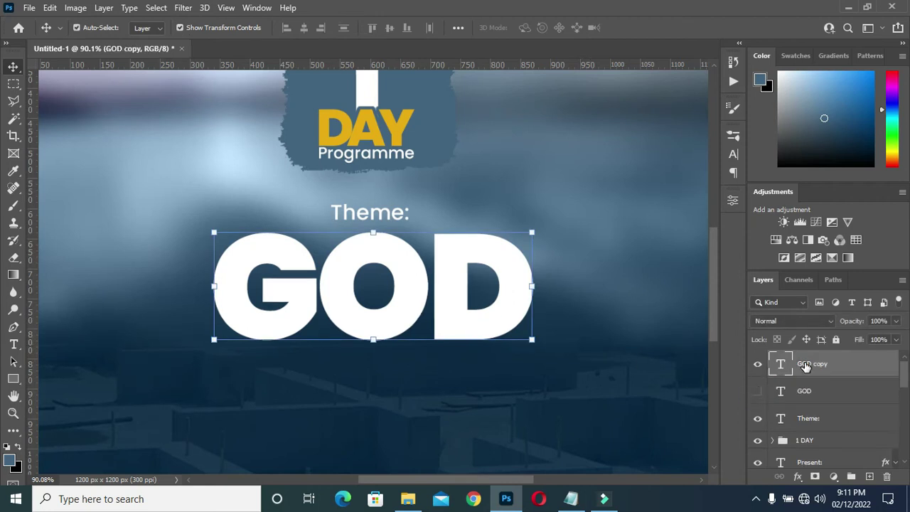
right_click(805, 365)
left_click(693, 218)
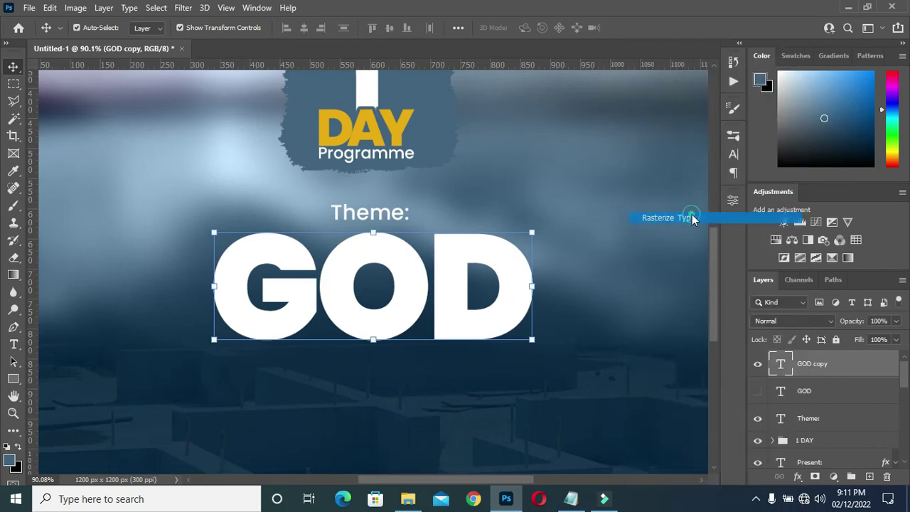
Create an ellipse shape as a circle about 93 px wide and place it centred over the lower edge of the letter O.
left_click(14, 379)
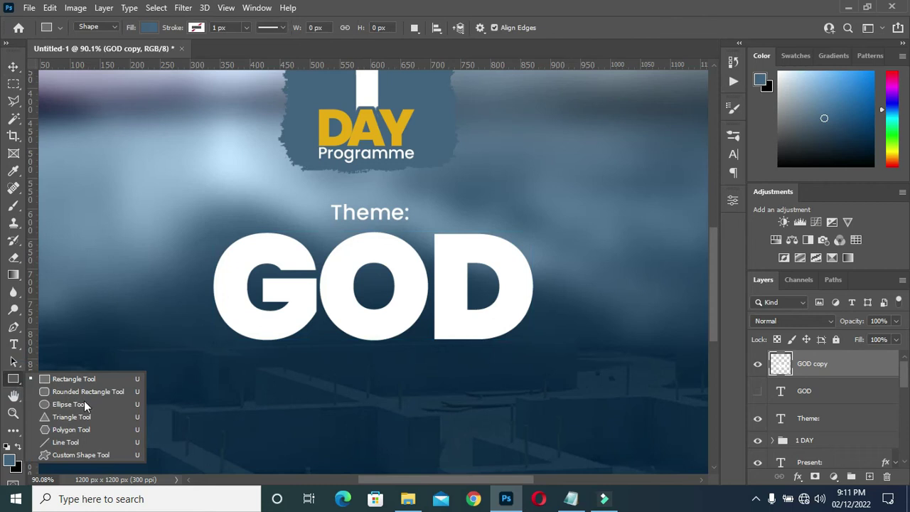
key("Escape")
left_click(15, 379)
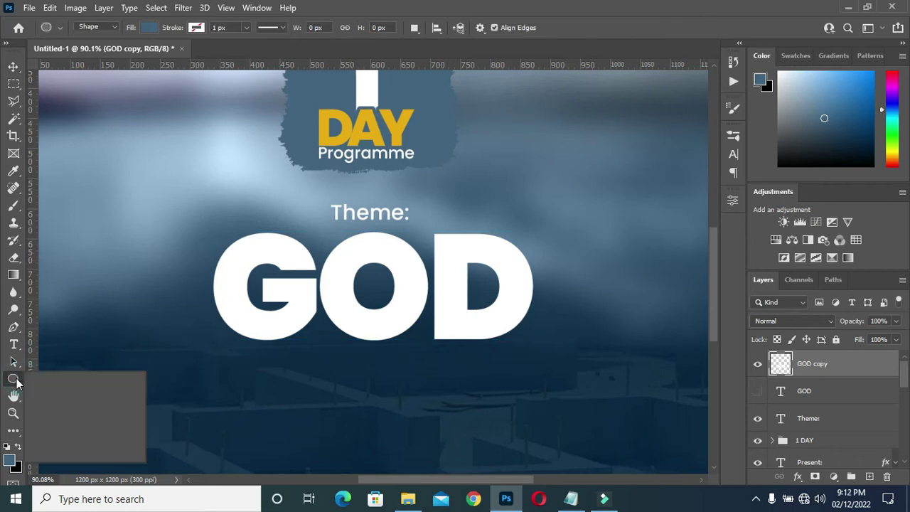
left_click(66, 402)
left_click_drag(333, 350, 404, 408)
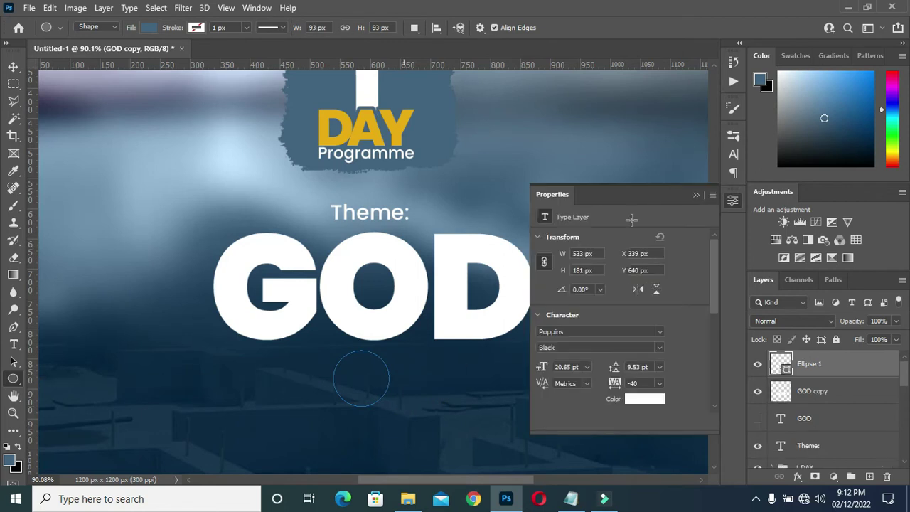
left_click(693, 194)
left_click(12, 66)
left_click_drag(367, 376, 380, 346)
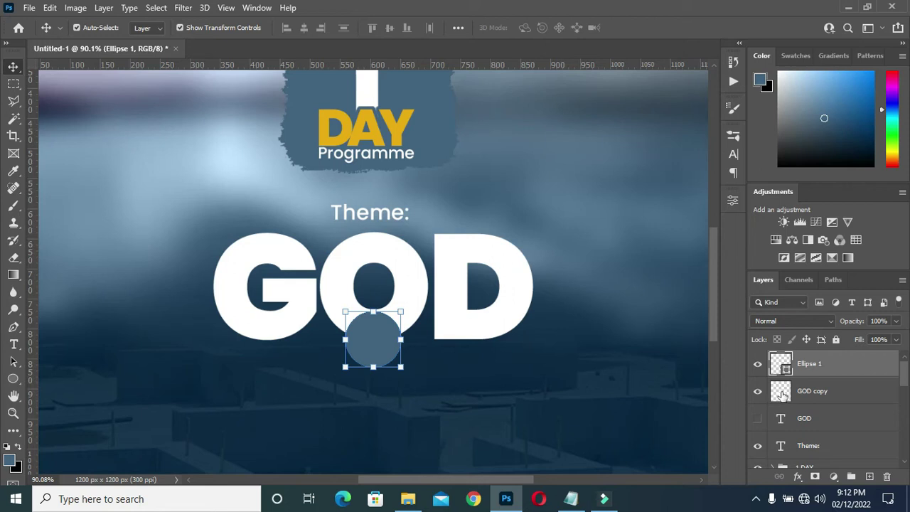
key("ctrl")
left_click(779, 391, "ctrl")
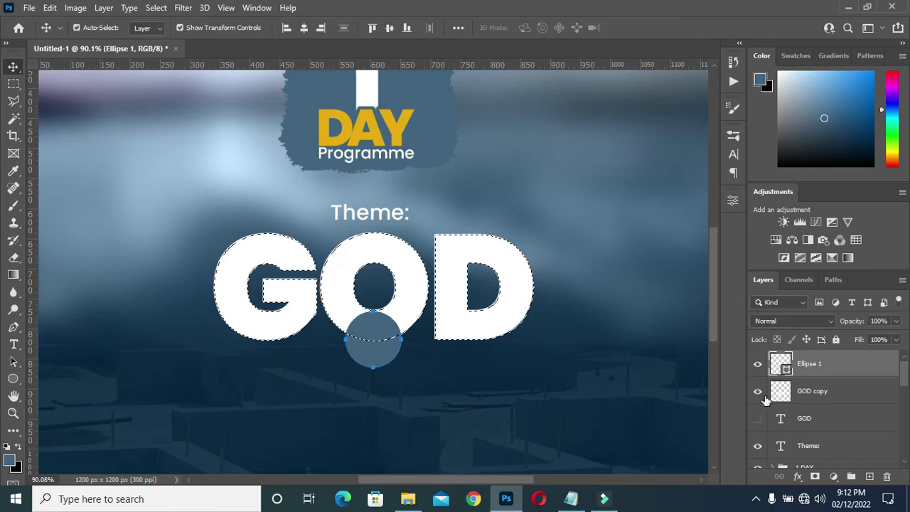
key("ctrl+d")
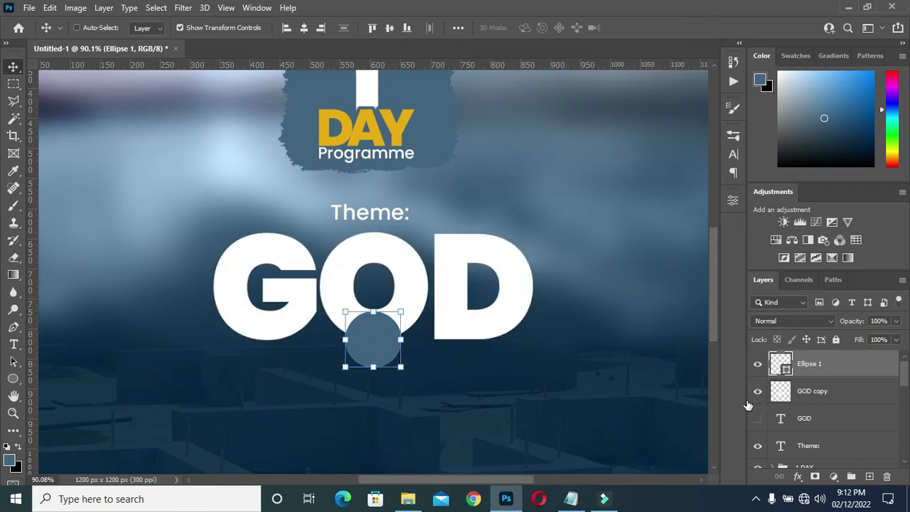
Load the circle's outline as a selection, hide the Ellipse 1 layer, and erase that area from the O on the GOD copy layer.
left_click(780, 365, "ctrl")
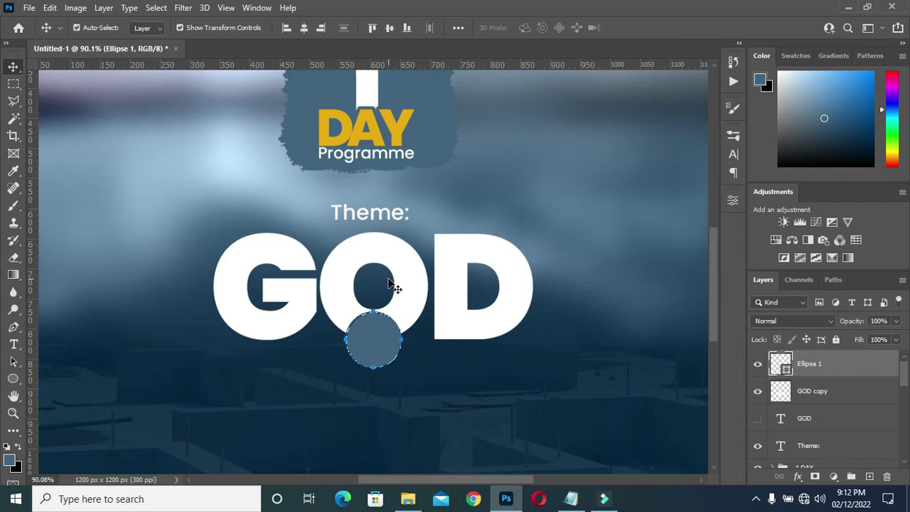
left_click(757, 364)
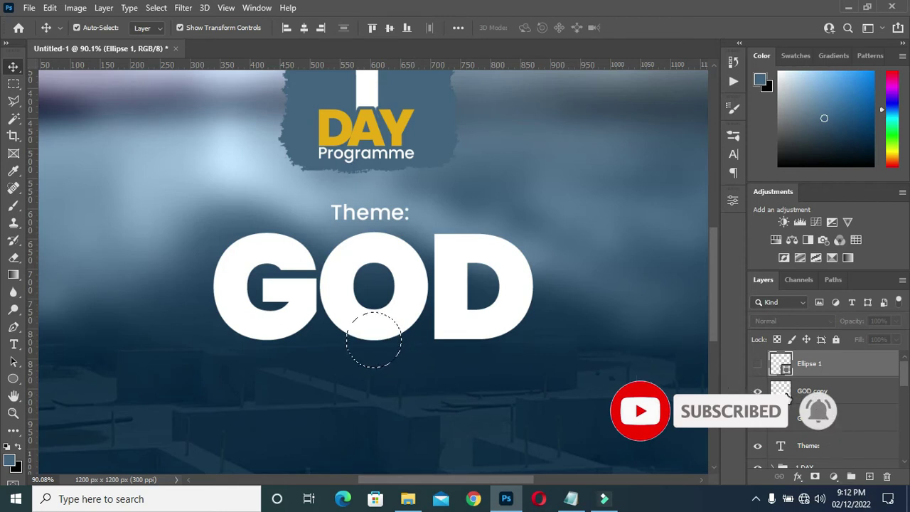
left_click(781, 391)
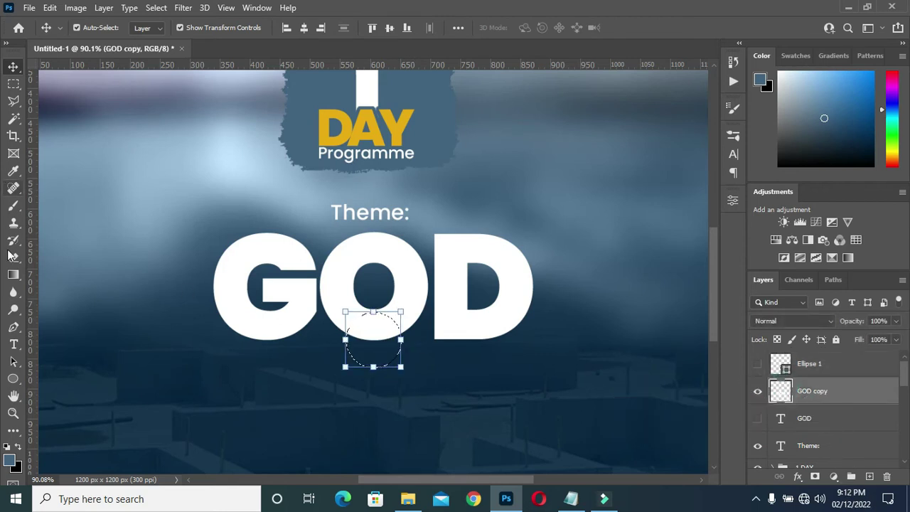
left_click(14, 275)
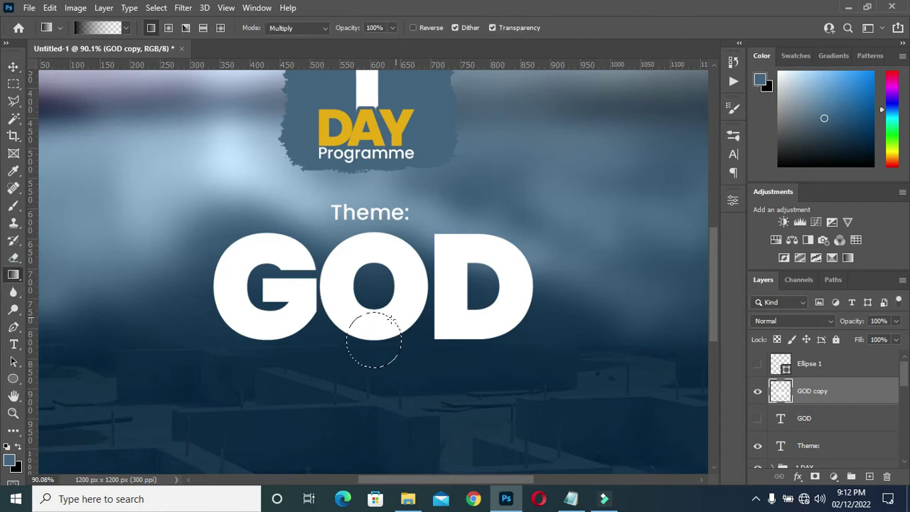
scroll(395, 316, "up", 3)
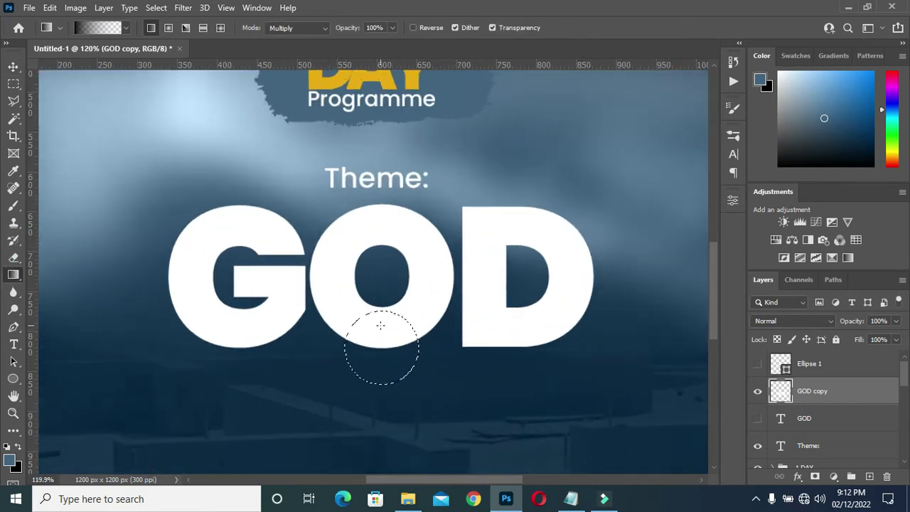
left_click(13, 258)
mouse_move(398, 320)
left_mouse_down()
mouse_move(365, 321)
mouse_move(359, 369)
mouse_move(415, 313)
left_mouse_up()
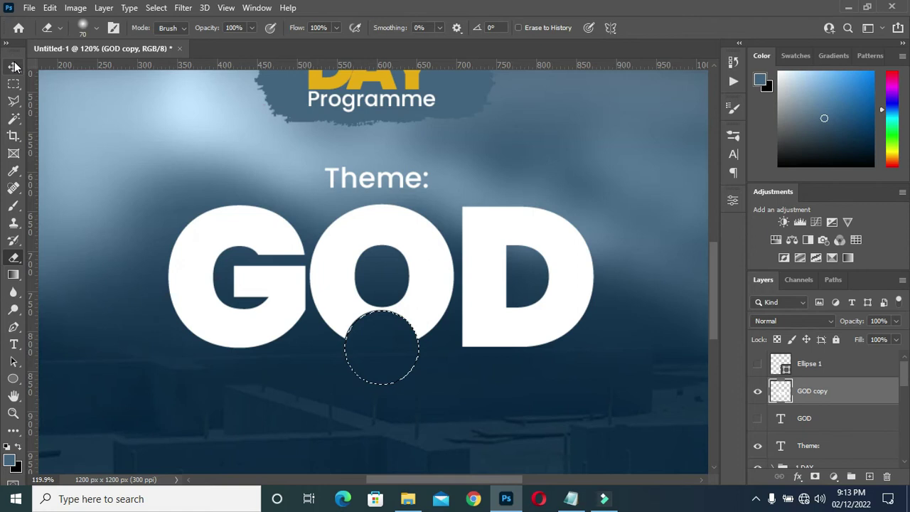
key("ctrl+d")
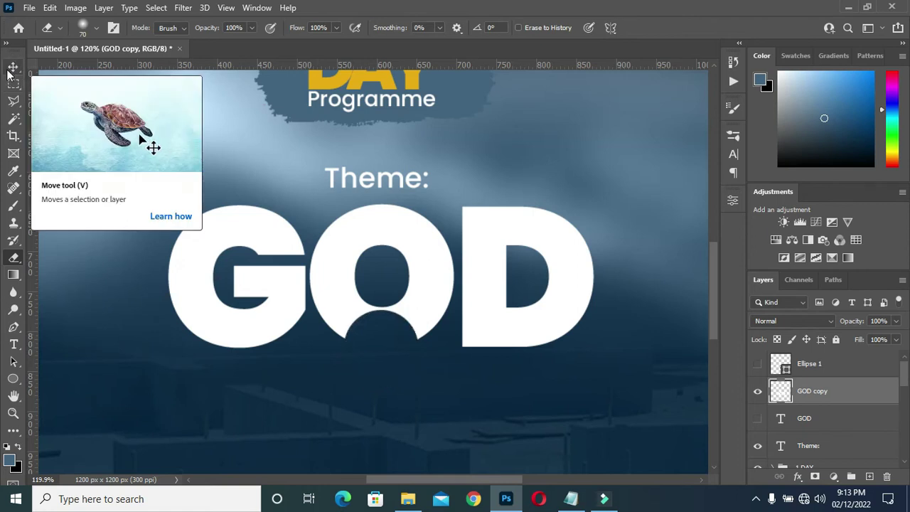
left_click(10, 69)
scroll(409, 260, "down", 5)
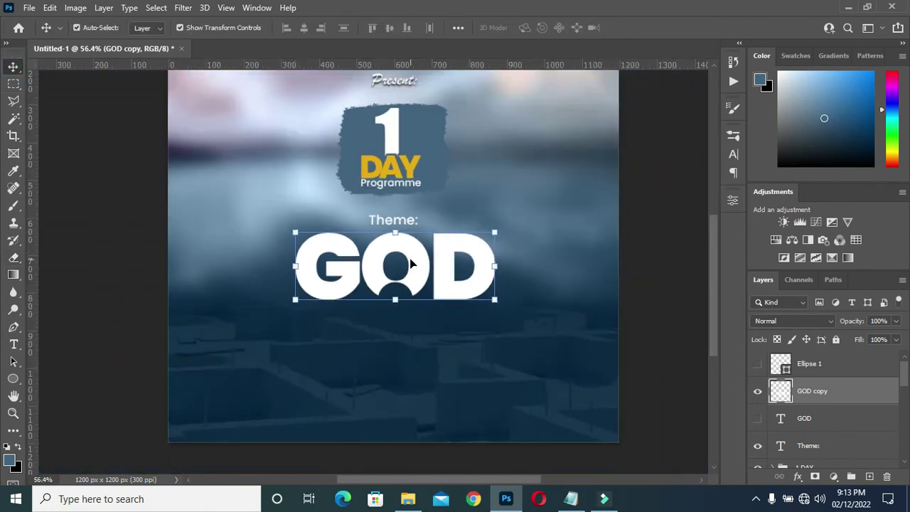
Switch to the planner notes in Notepad and select the word THE in the theme line.
left_click(571, 498)
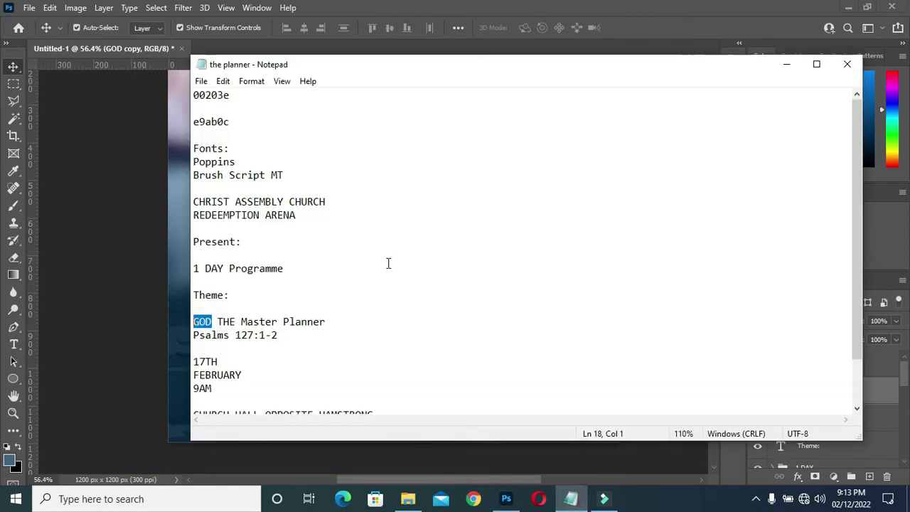
double_click(227, 321)
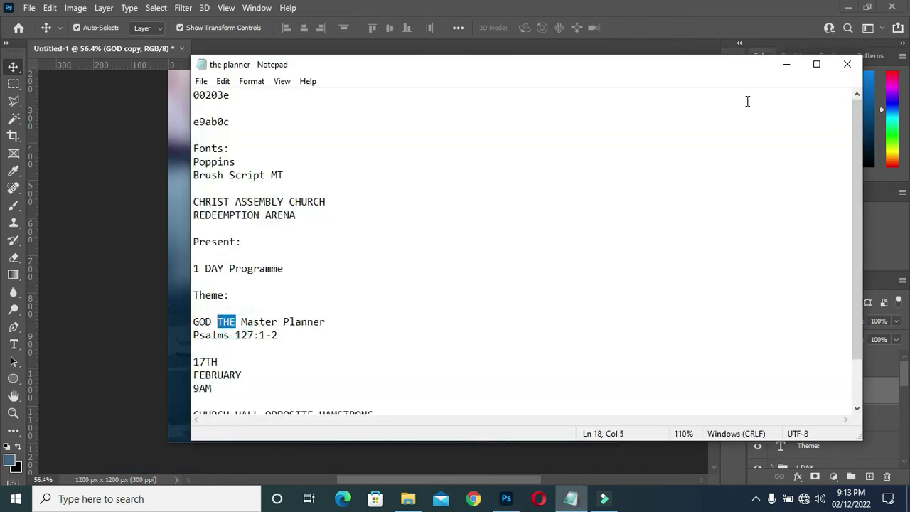
left_click(786, 64)
Add the text "THE" below GOD and colour it with the gold sampled from the word DAY.
scroll(346, 275, "up", 2)
scroll(344, 275, "up", 1)
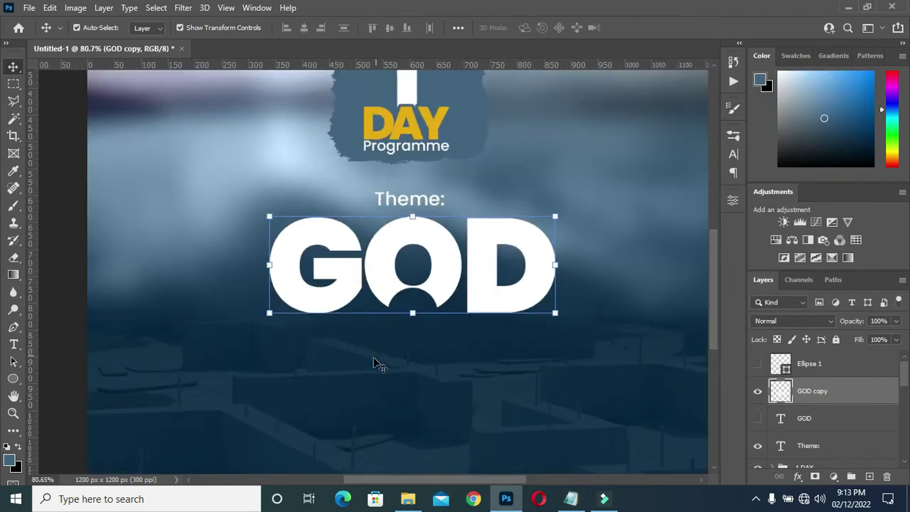
key("t")
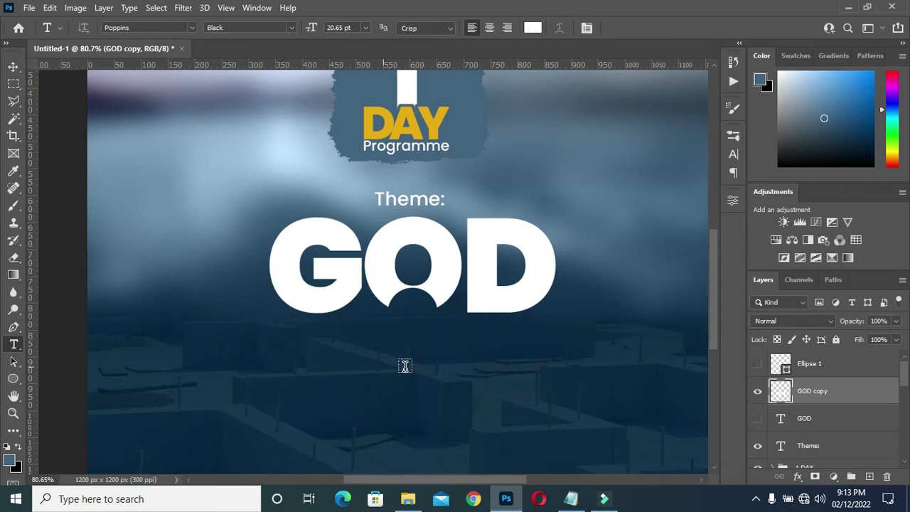
left_click(429, 365)
type("THE")
key("ctrl+Return")
left_click(635, 27)
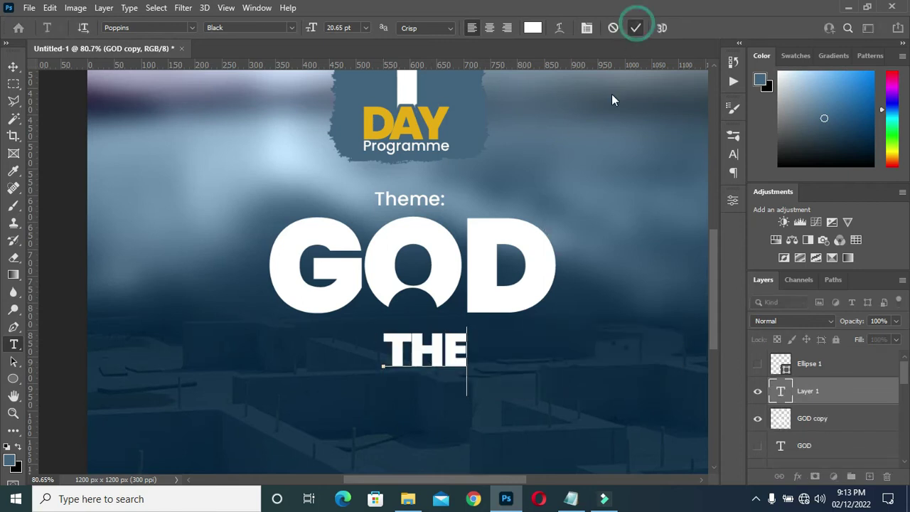
left_click(532, 28)
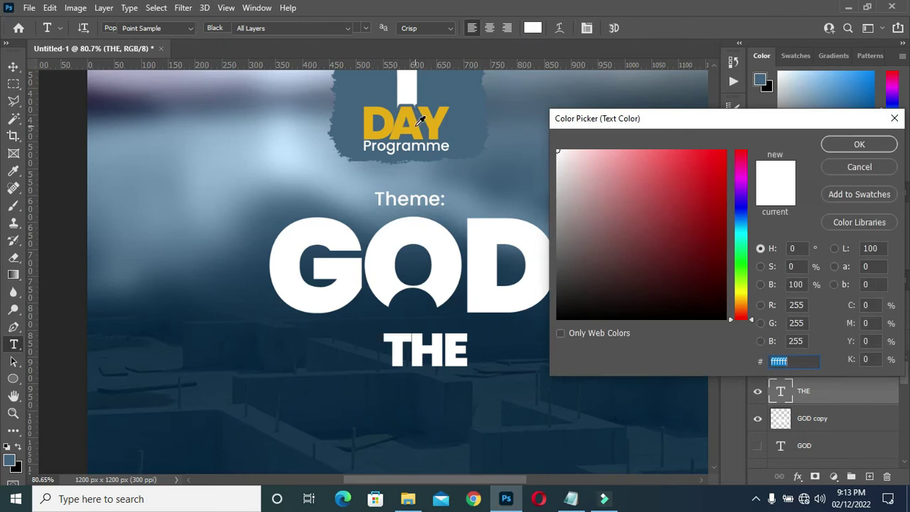
left_click(422, 125)
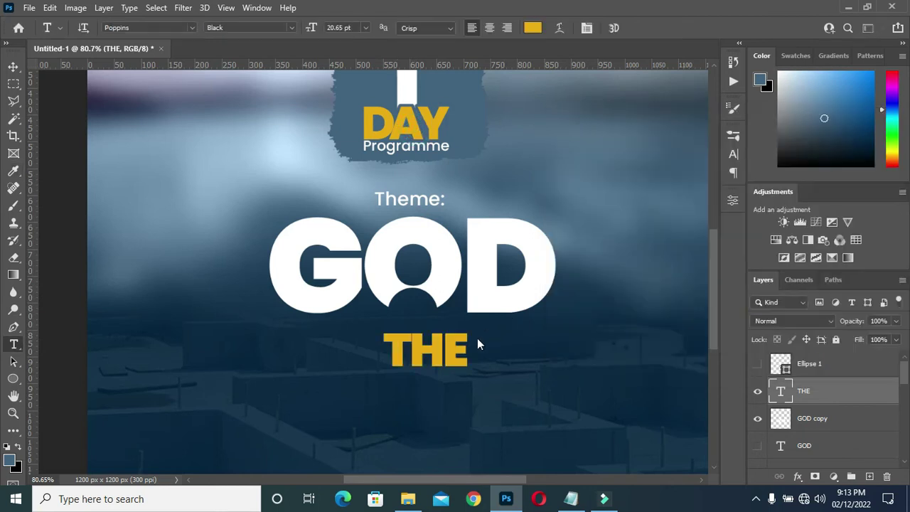
Scale the THE text down to about 42% and fit it inside the round cutout beneath the O.
left_click(13, 68)
left_click_drag(423, 366, 466, 321)
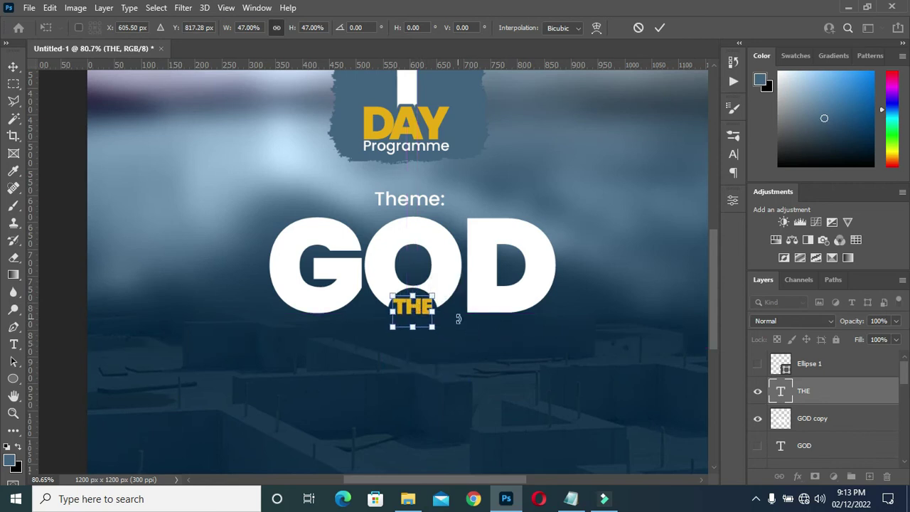
scroll(423, 316, "up", 3)
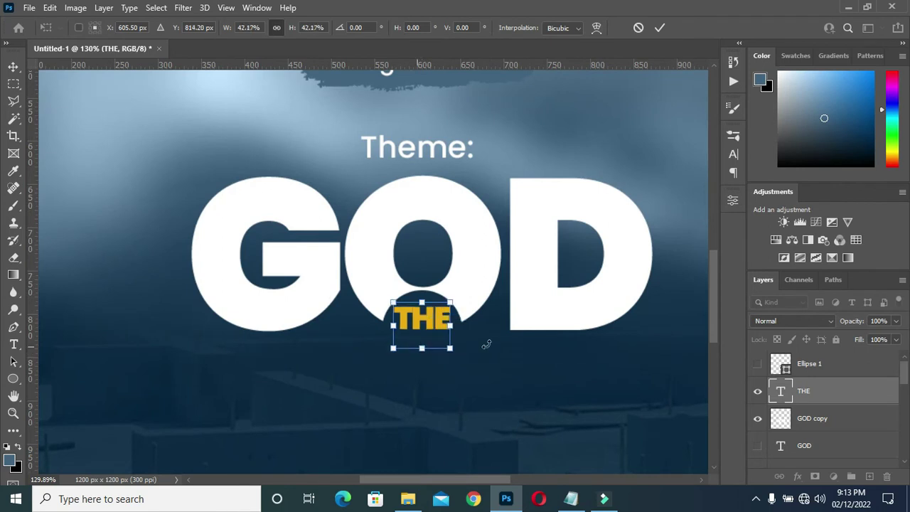
left_click(659, 28)
scroll(405, 203, "down", 3)
left_click(139, 271)
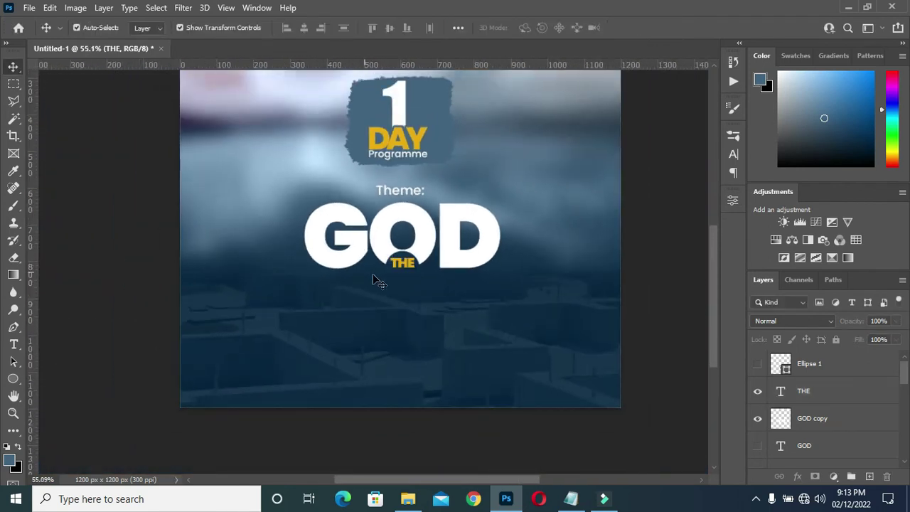
Copy "Master Planner" from the theme line of the planner notes in Notepad and return to the Photoshop design.
scroll(417, 280, "up", 3)
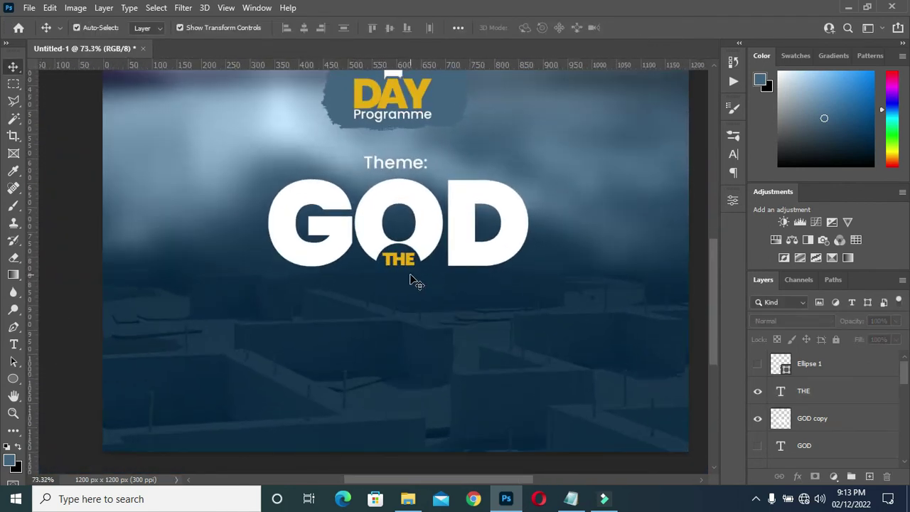
left_click(571, 498)
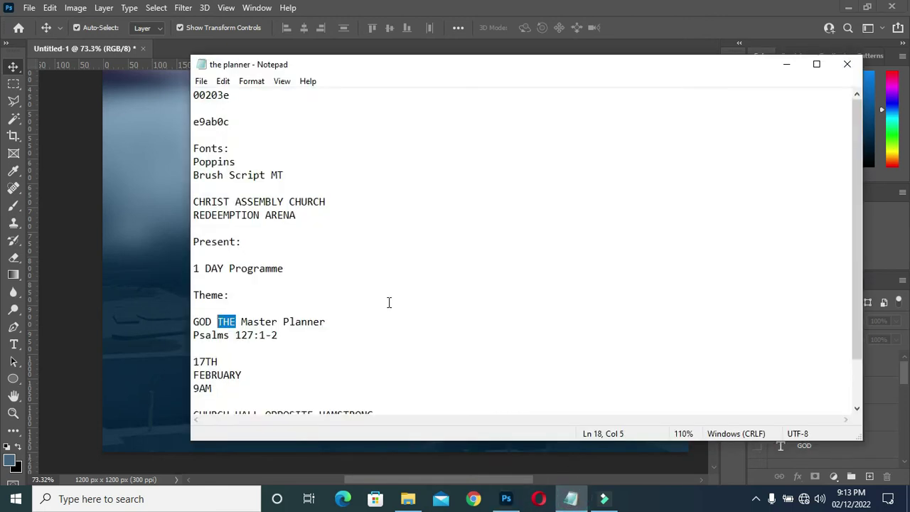
left_click_drag(241, 321, 370, 316)
key("ctrl+c")
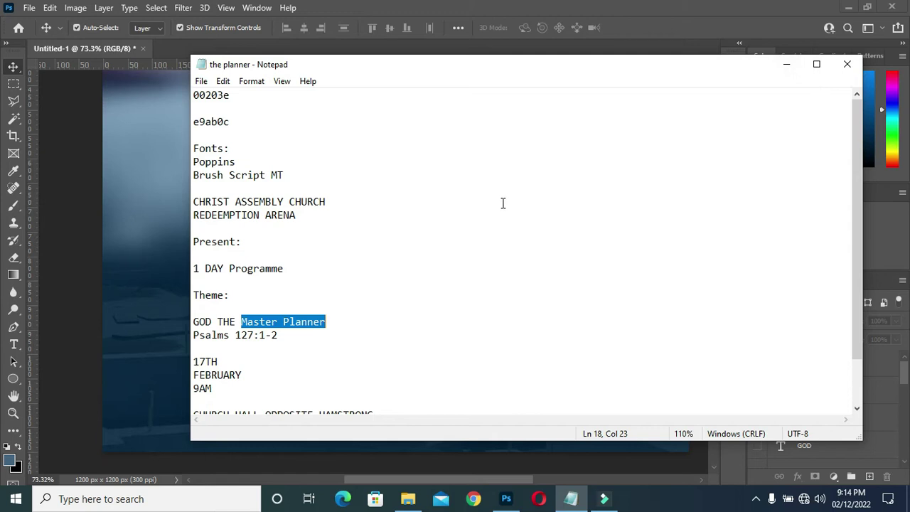
left_click(794, 66)
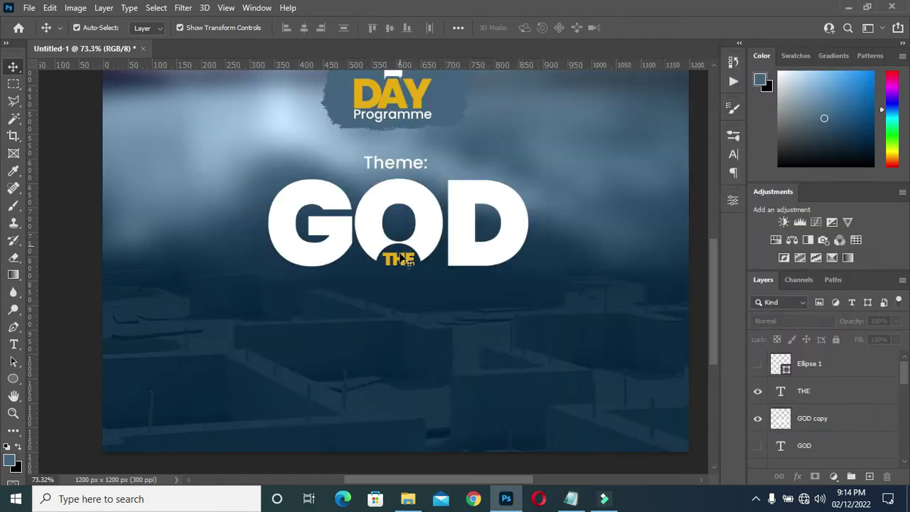
Duplicate the THE text, move both THE layers above Ellipse 1, and place the copy directly below the original.
left_click(408, 263)
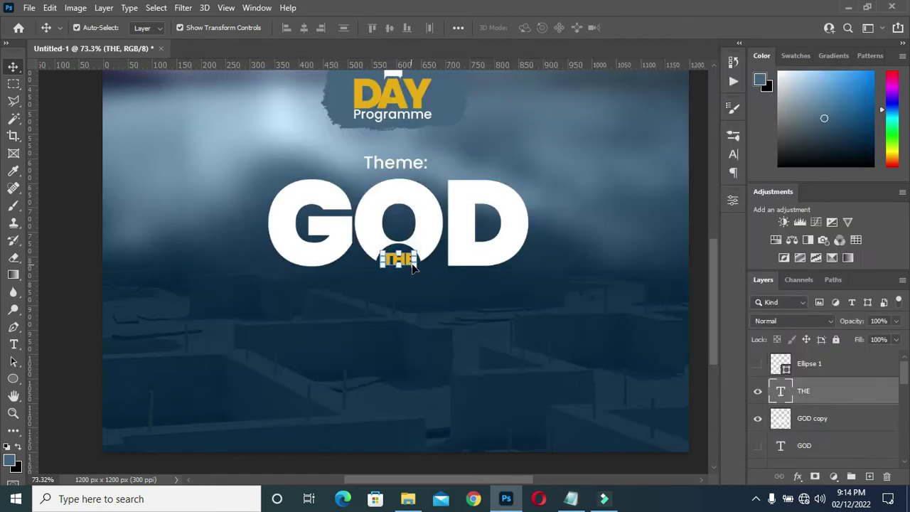
left_click_drag(419, 272, 416, 264)
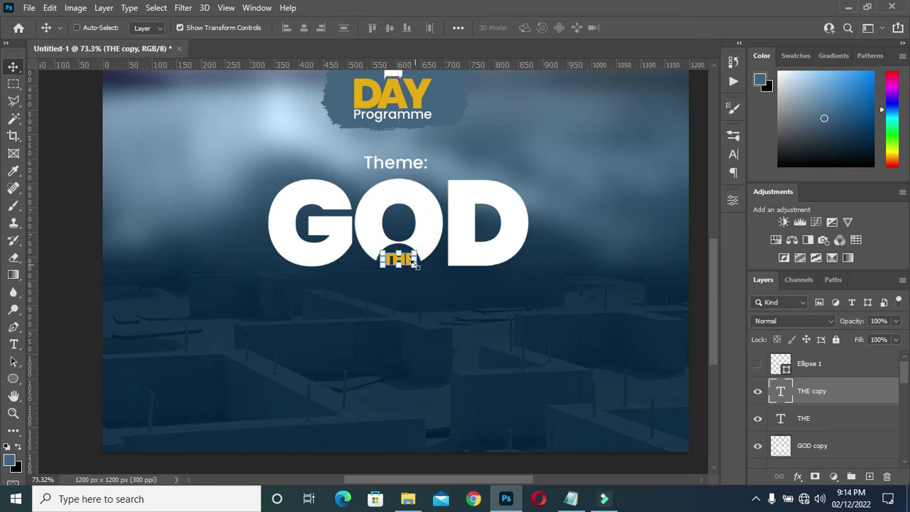
left_click(803, 418, "shift")
left_click_drag(817, 391, 812, 355)
left_click(811, 363)
left_click_drag(389, 259, 410, 295)
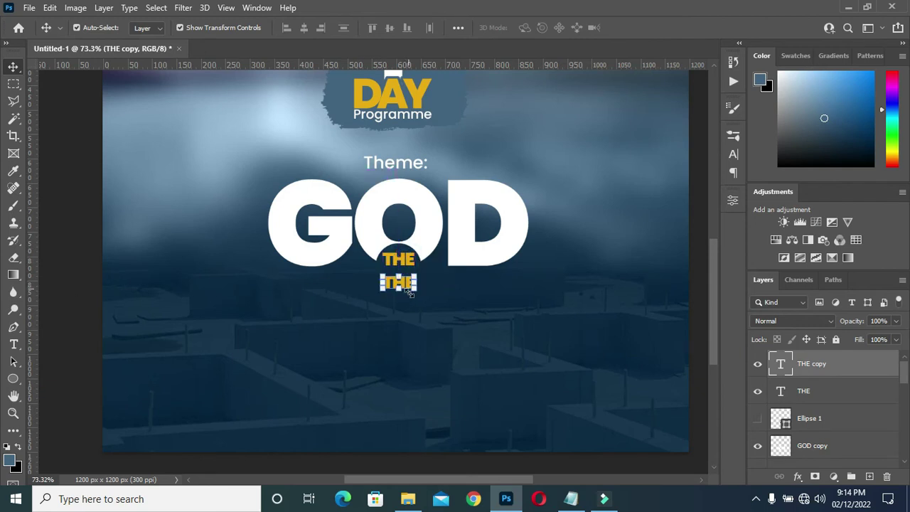
Replace the duplicated THE text with the copied "Master Planner" and commit the text edit.
double_click(409, 287)
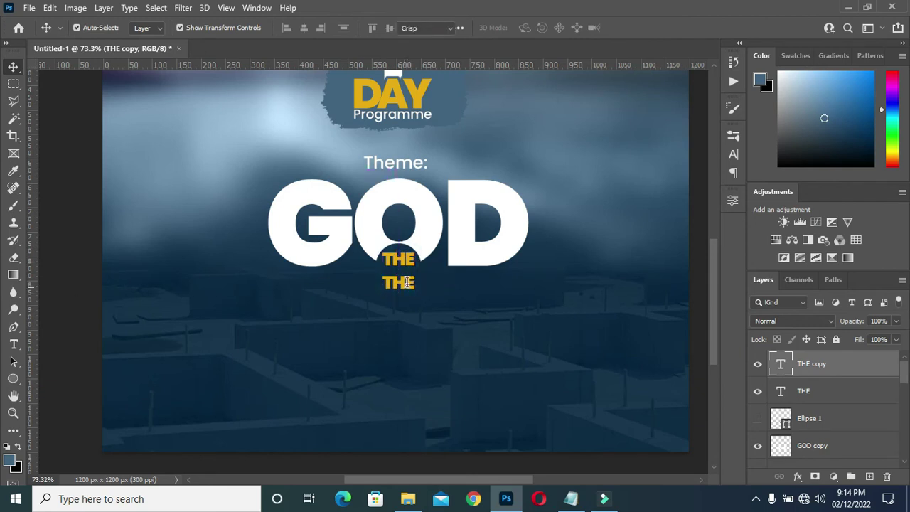
left_click_drag(418, 283, 411, 282)
double_click(412, 282)
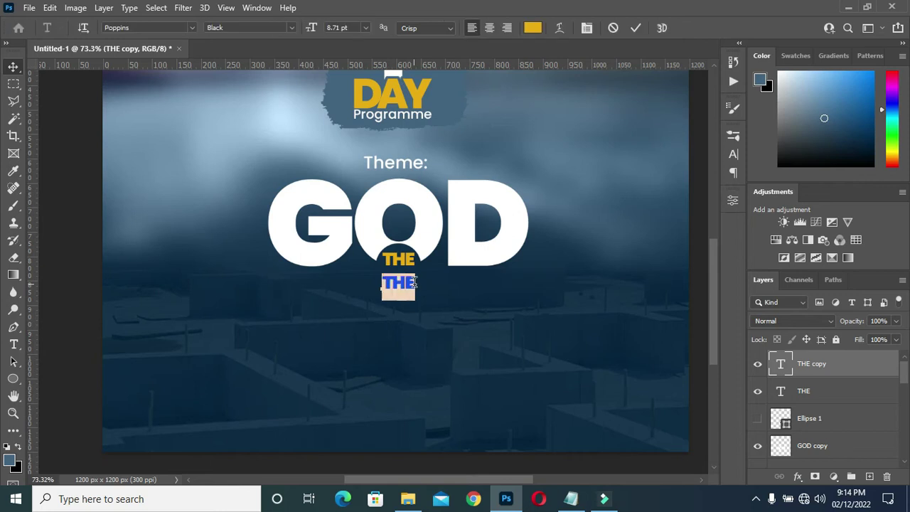
key("End")
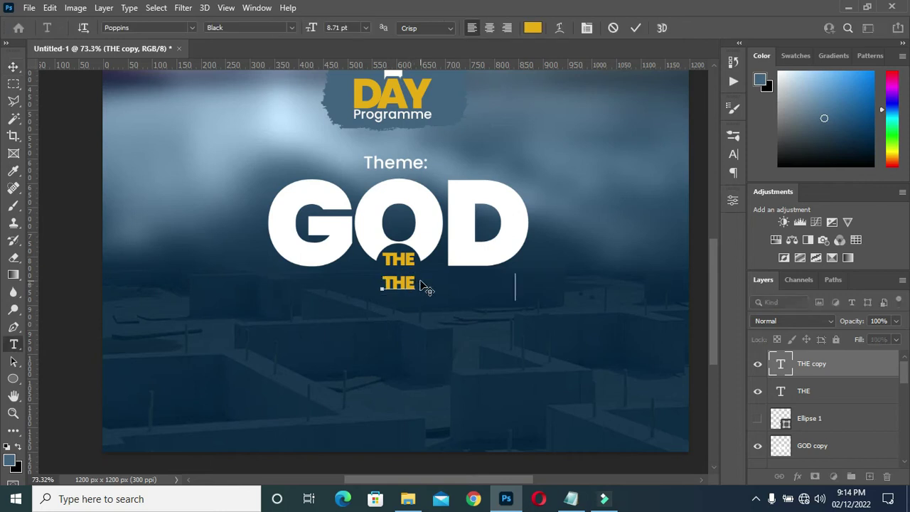
key("ctrl+v")
left_click(636, 28)
key("v")
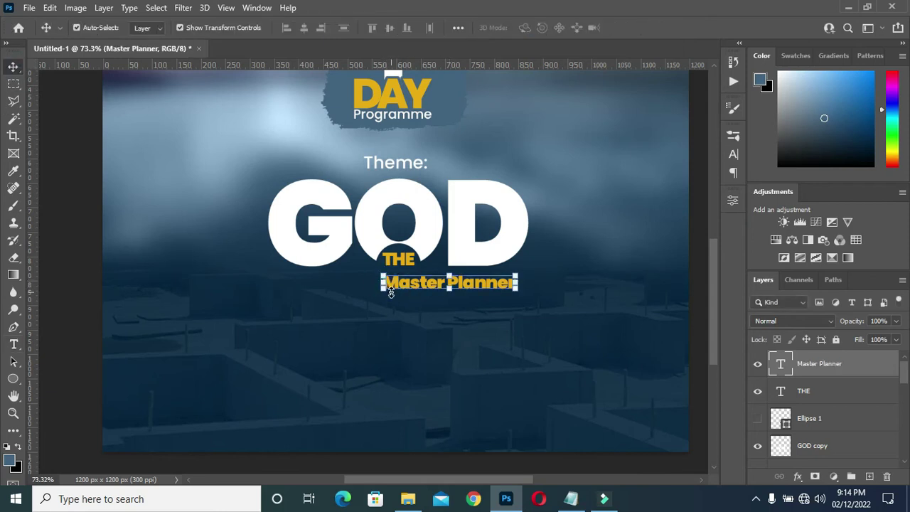
Scale the Master Planner text up to about 335.54% and place it directly below GOD.
left_click(451, 292)
left_click_drag(449, 288, 448, 361)
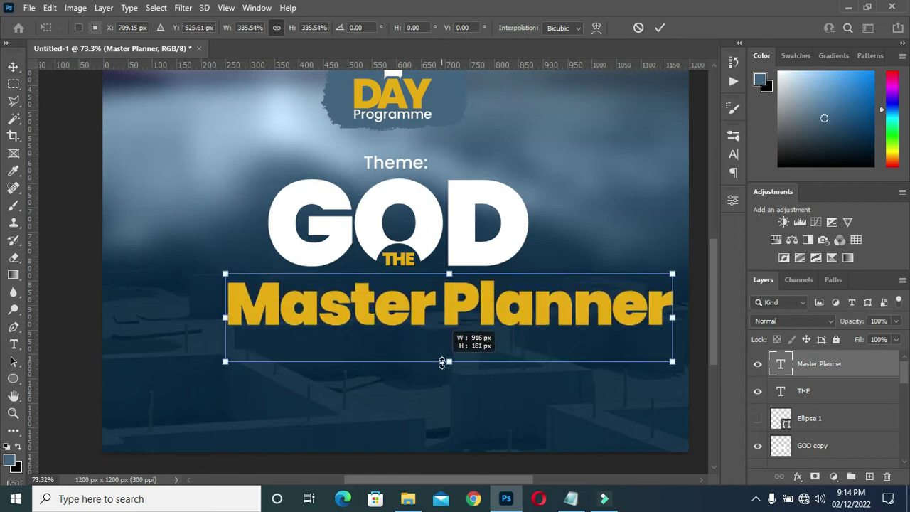
left_click_drag(444, 309, 410, 301)
scroll(419, 298, "down", 2)
left_click_drag(461, 278, 469, 282)
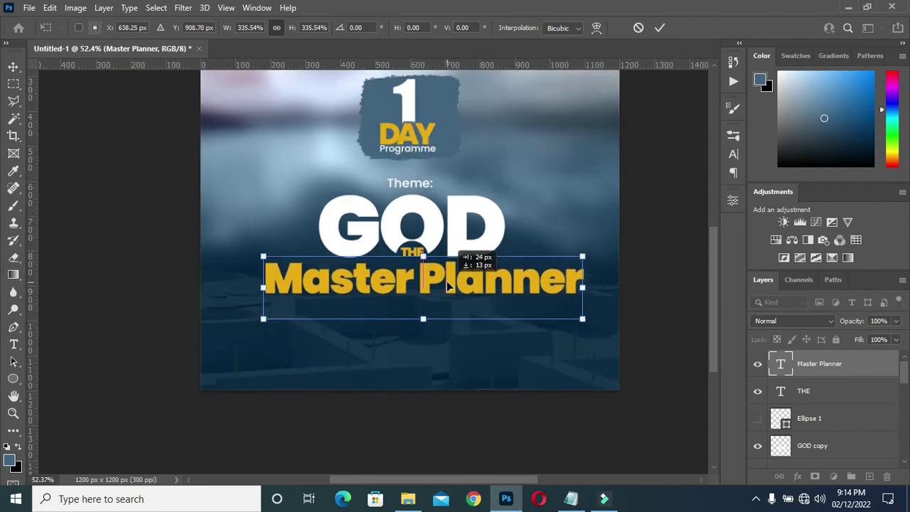
left_click(660, 28)
Centre the Master Planner text horizontally on the canvas, nudge it up towards GOD, and deselect it.
key("ctrl+t")
key("Return")
key("ctrl+a")
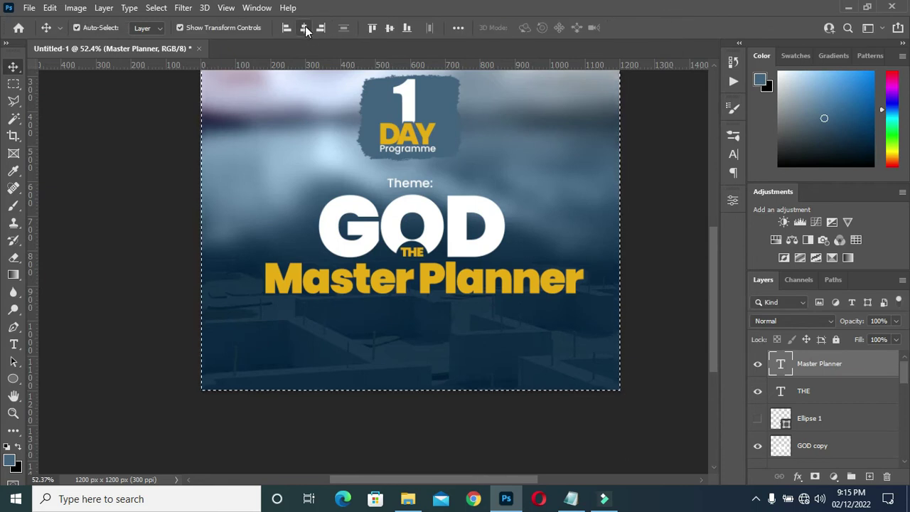
left_click(305, 27)
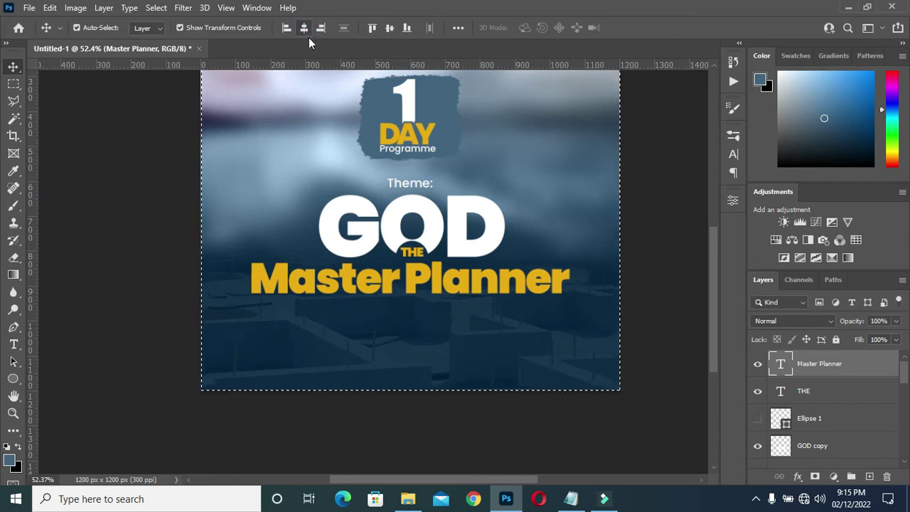
key("ctrl")
key("ctrl+d")
scroll(462, 287, "up", 1)
scroll(462, 288, "down", 2)
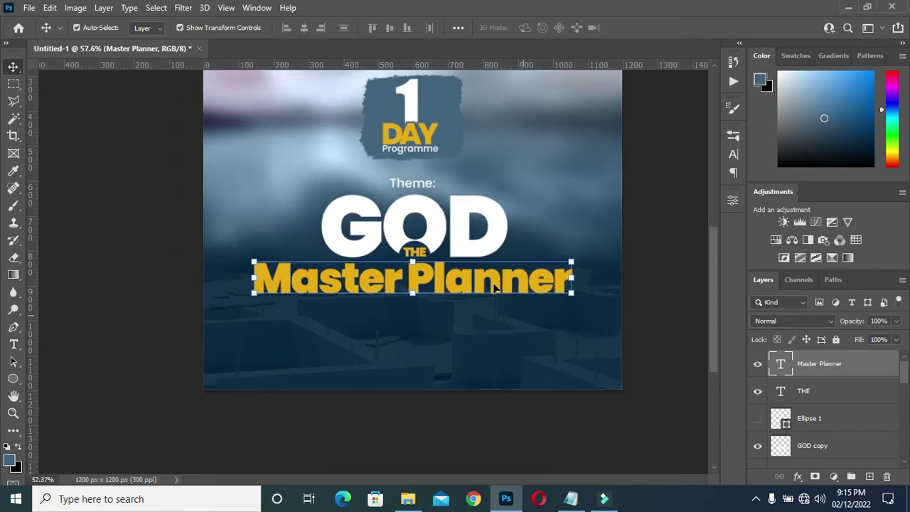
key("shift+Up")
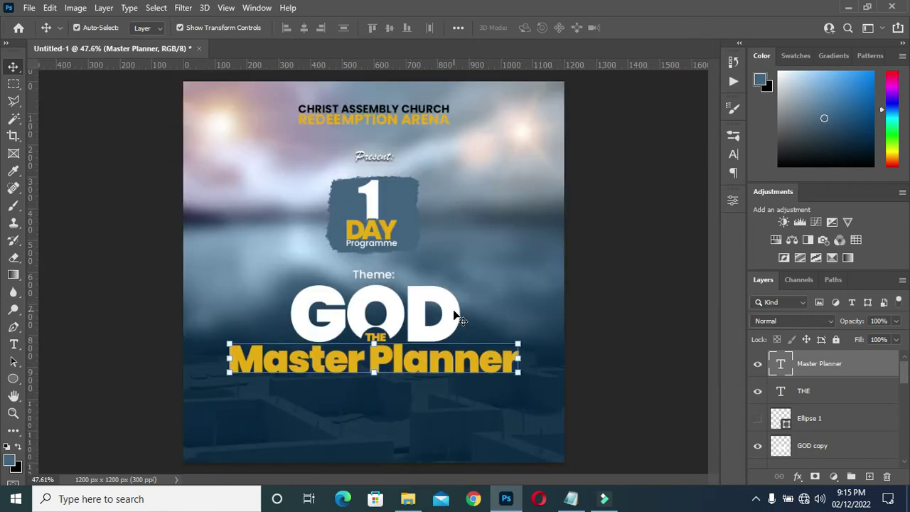
left_click(627, 292)
Add a Bevel & Emboss effect to the GOD copy layer, using the Inner Bevel style and Smooth technique.
scroll(355, 355, "down", 1)
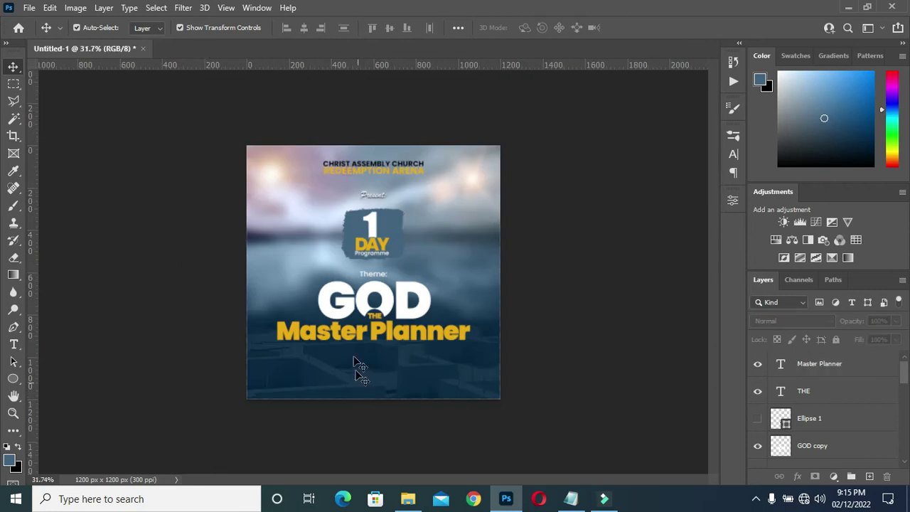
scroll(359, 358, "up", 1)
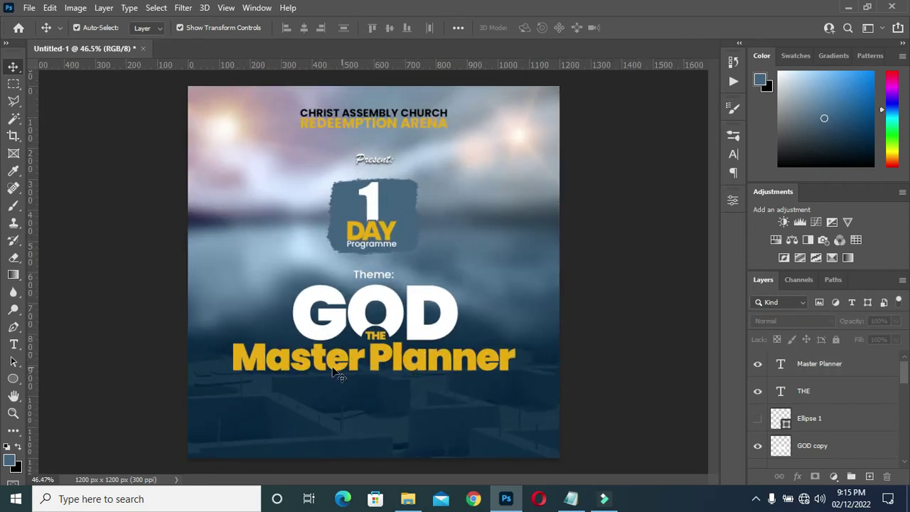
scroll(334, 360, "up", 3)
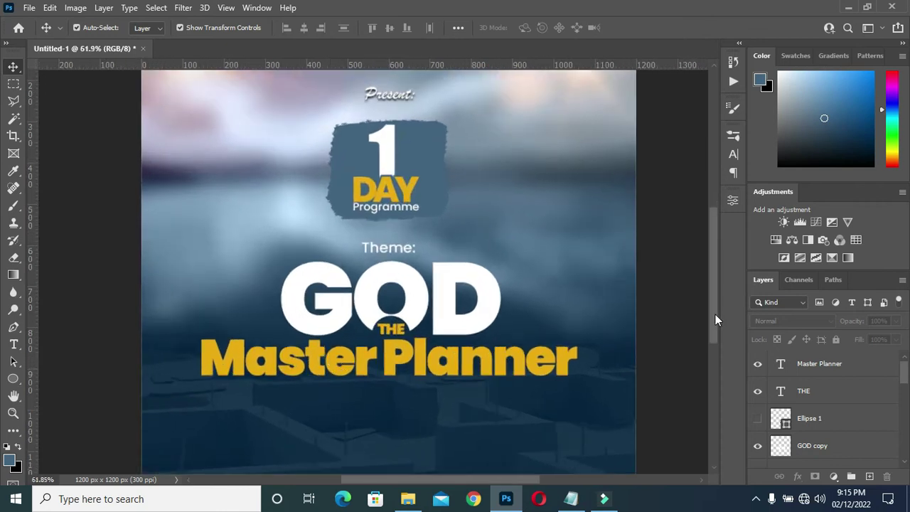
left_click_drag(713, 332, 703, 355)
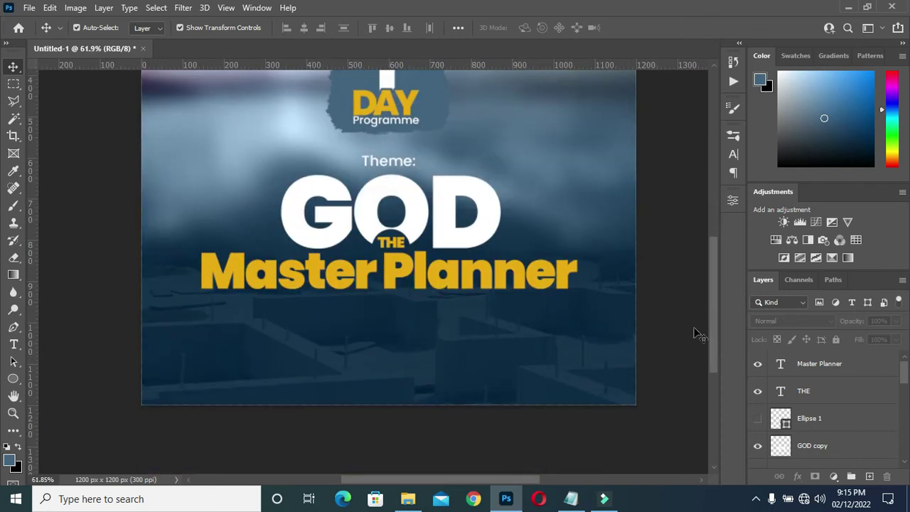
left_click(495, 231)
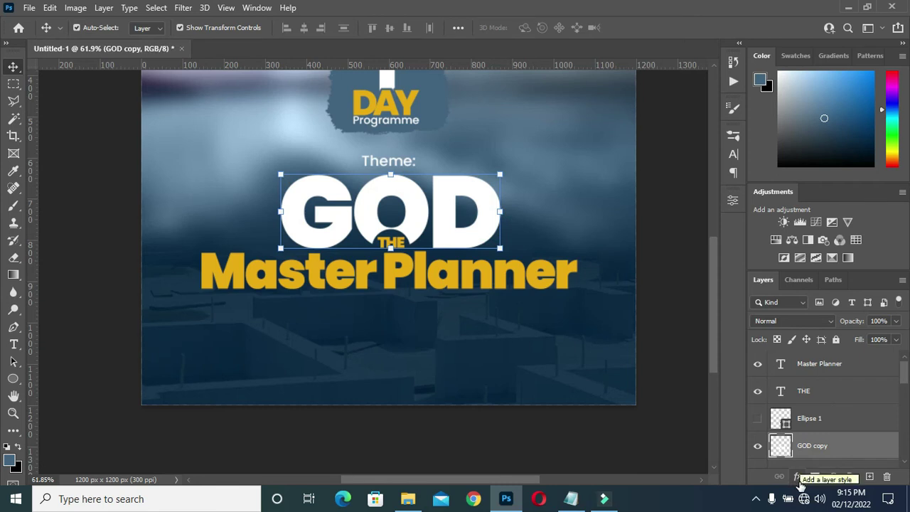
left_click(798, 477)
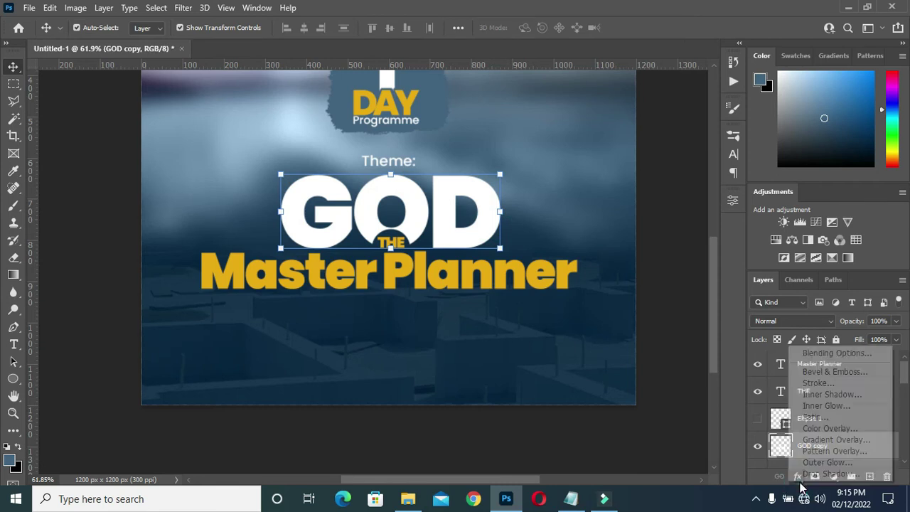
left_click(831, 371)
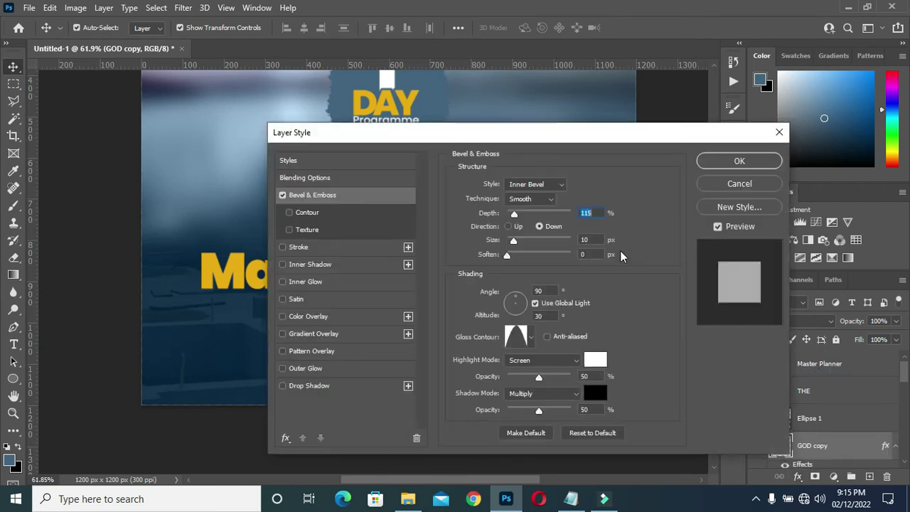
left_click_drag(490, 130, 719, 130)
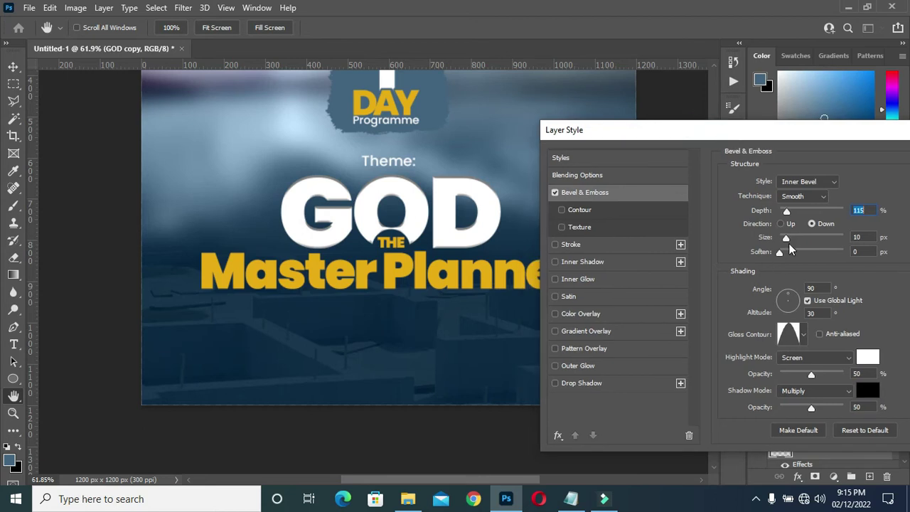
left_click(805, 203)
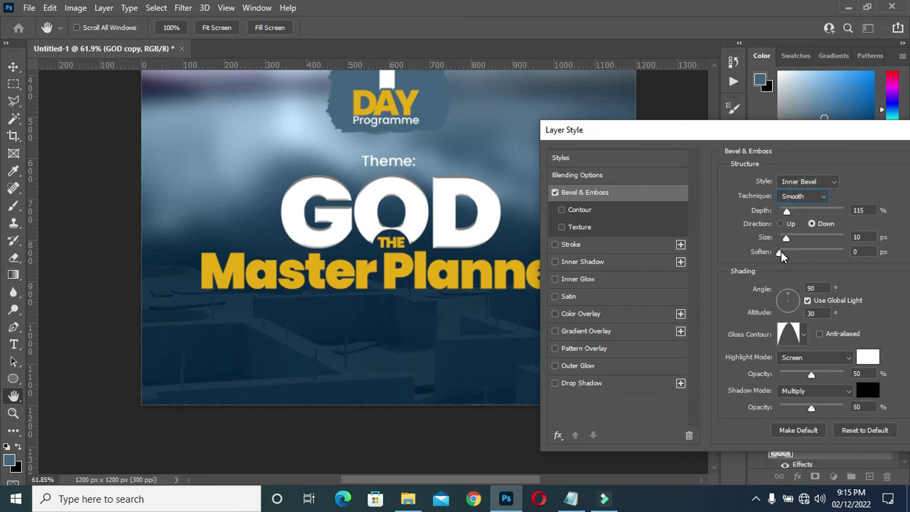
Try different bevel sizes on the GOD lettering and set the bevel size to 12 px.
left_click_drag(786, 241, 793, 244)
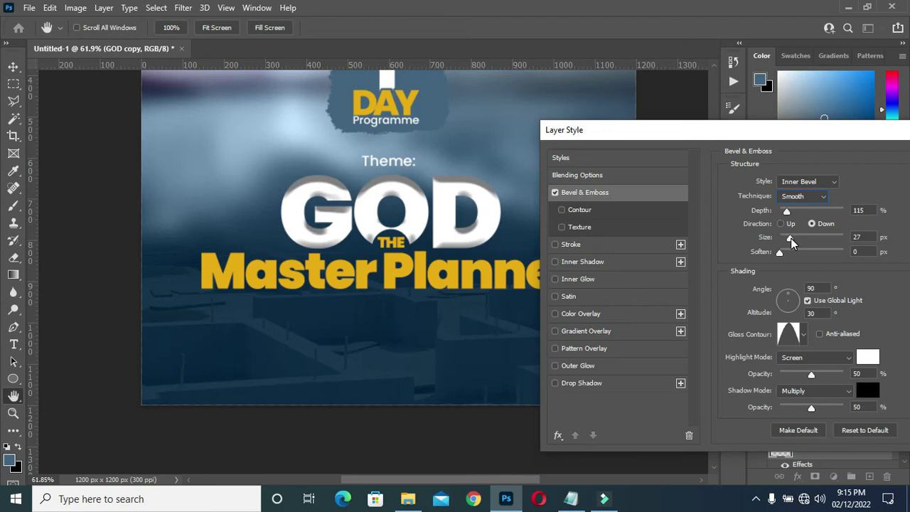
left_click_drag(792, 242, 789, 243)
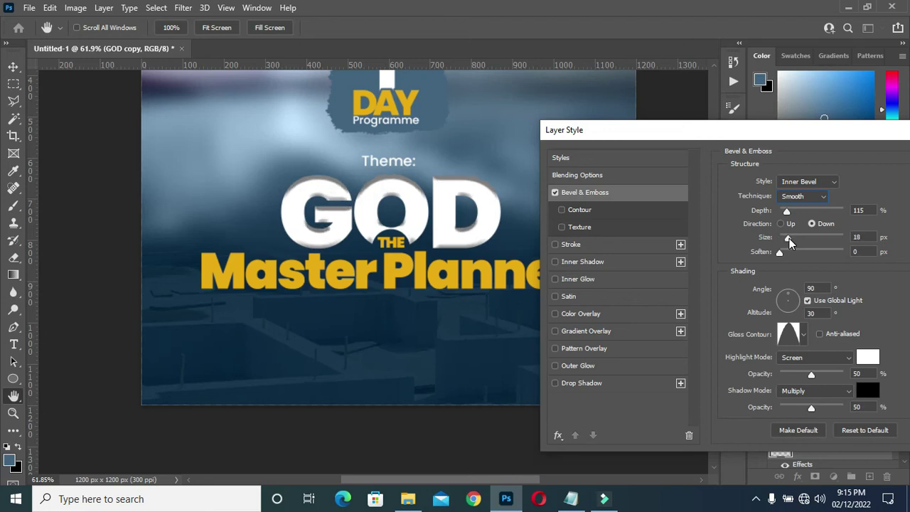
left_click(789, 243)
left_click(789, 242)
left_click_drag(790, 242, 788, 243)
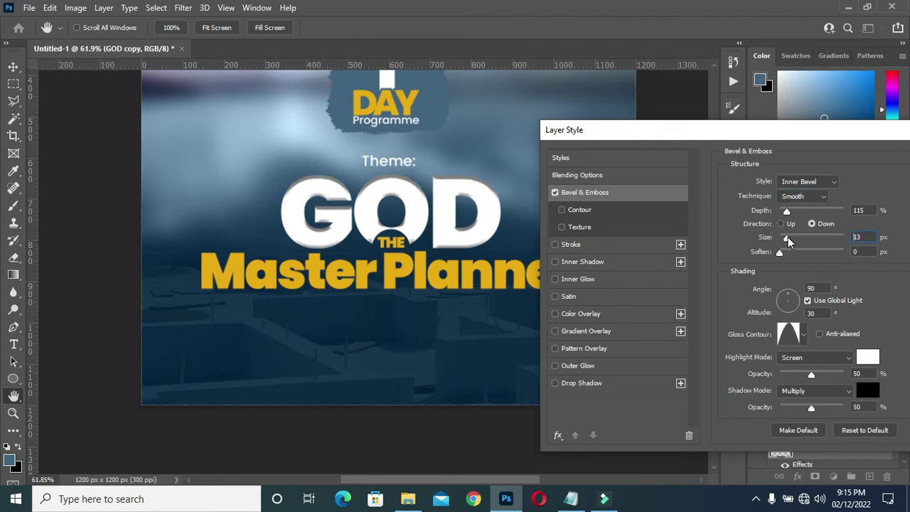
left_click_drag(786, 241, 780, 238)
type("2")
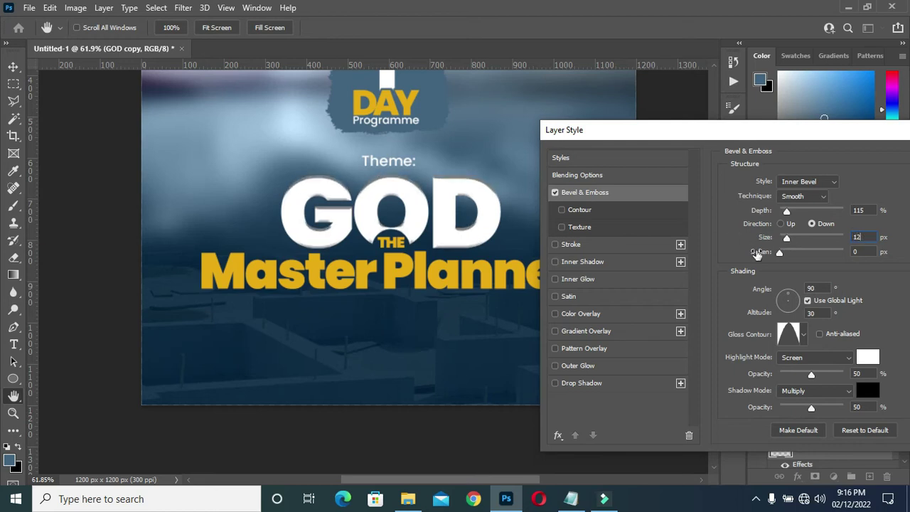
Review the bevel's gloss contour and the available contour presets, keeping the Cone preset.
left_click(787, 333)
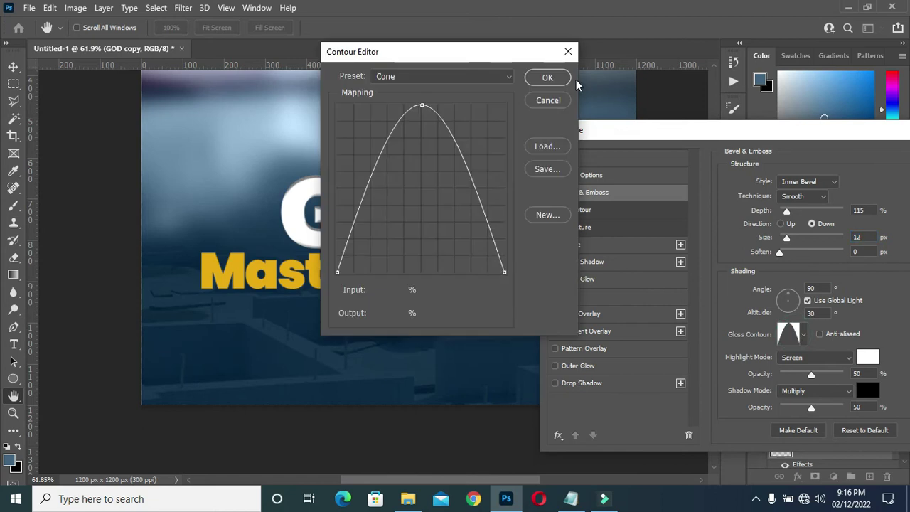
left_click(558, 78)
left_click(803, 334)
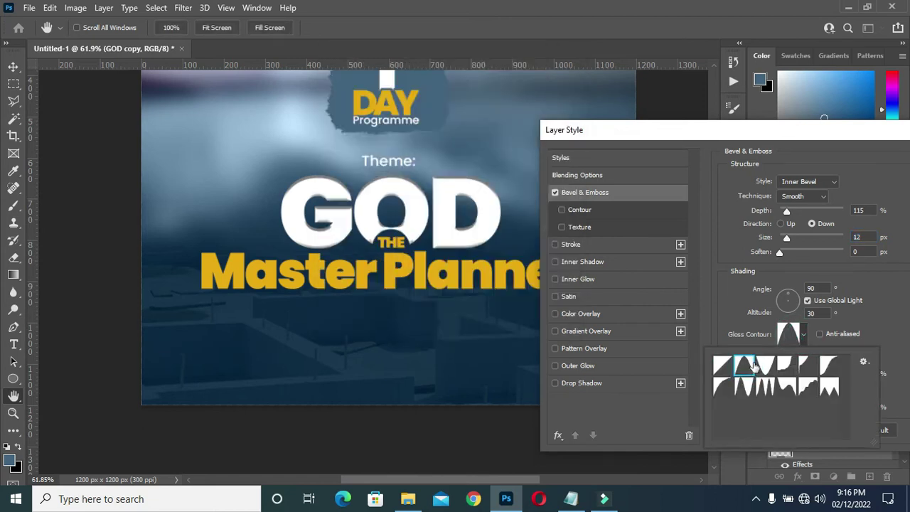
left_click(884, 301)
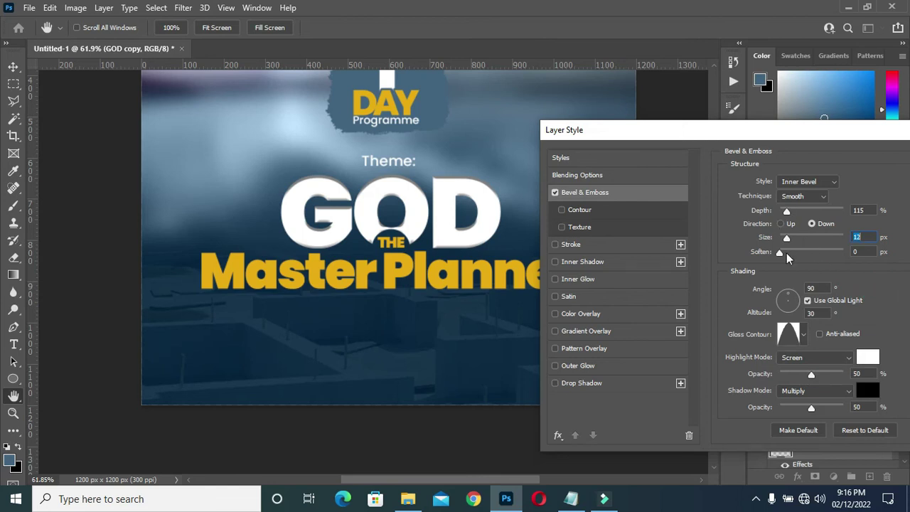
left_click_drag(783, 136, 773, 128)
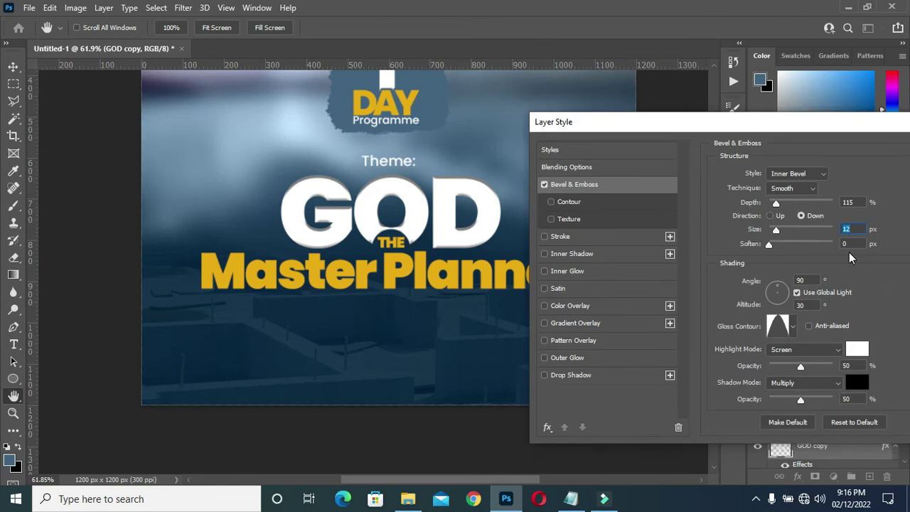
Add an Inner Glow to the GOD lettering and set its colour to pale cream #fcf2d8.
left_click(577, 270)
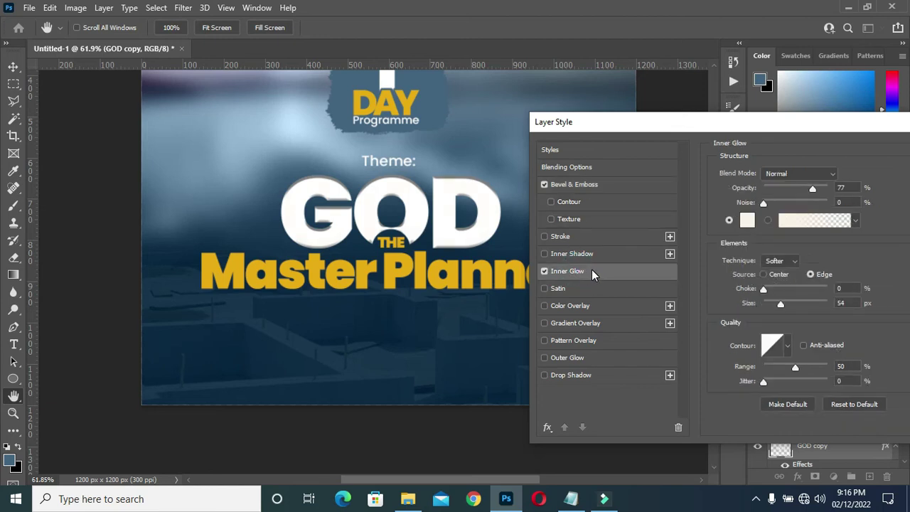
left_click(747, 221)
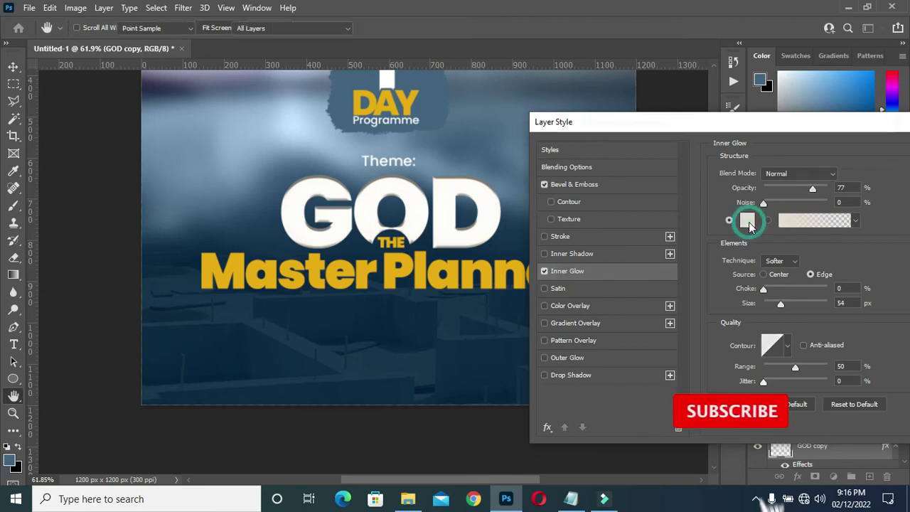
left_click(609, 171)
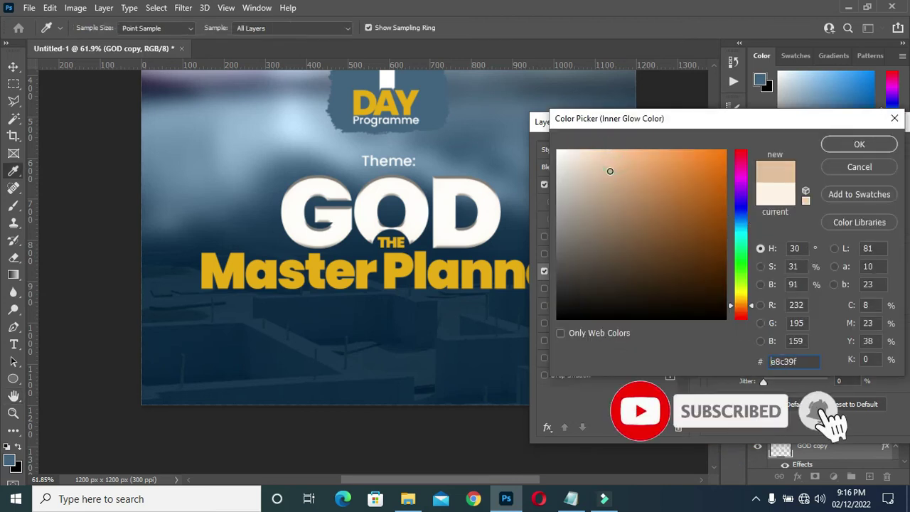
left_click(602, 172)
left_click_drag(601, 173, 592, 167)
left_click(496, 262)
left_click(581, 151)
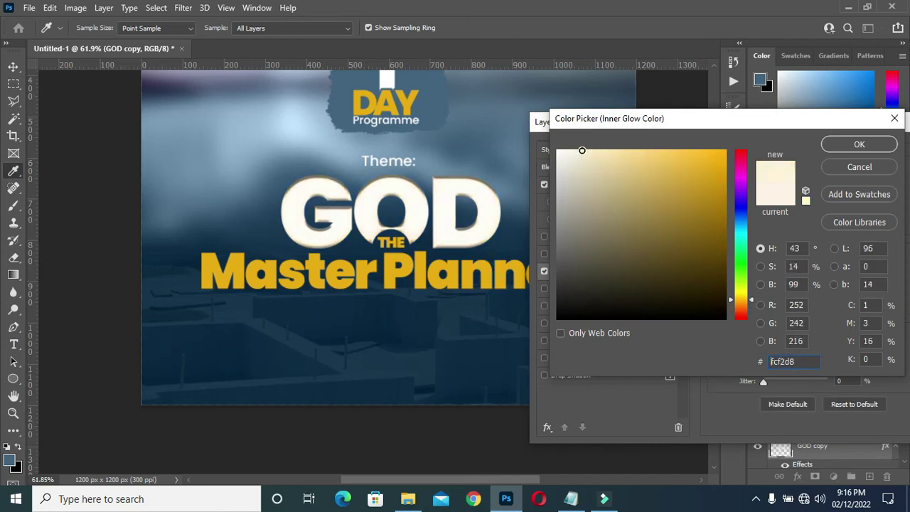
left_click(859, 144)
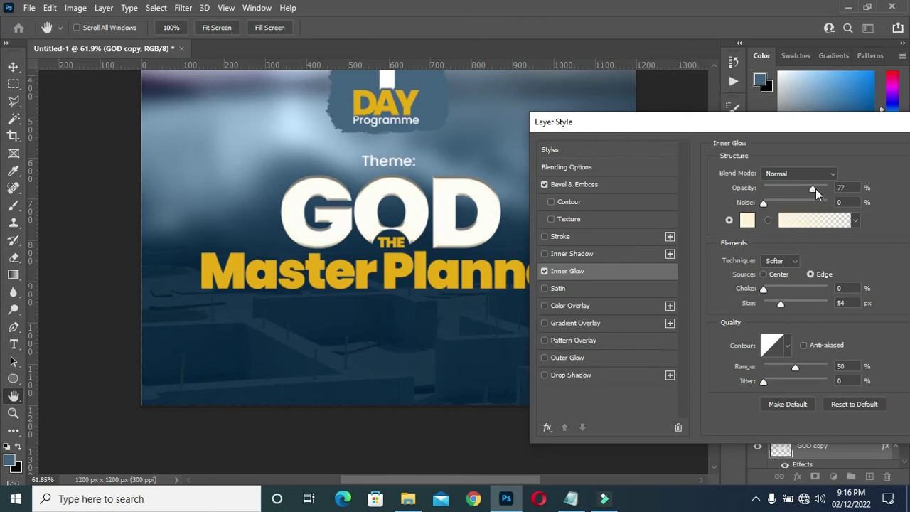
Increase the opacity and size of the GOD lettering's inner glow.
left_click_drag(810, 188, 822, 192)
left_click(823, 191)
mouse_move(782, 303)
left_mouse_down()
mouse_move(773, 305)
mouse_move(791, 305)
left_mouse_up()
Add a Satin effect to the GOD lettering with 59% opacity, 40 px distance and 68 px size.
left_click(560, 289)
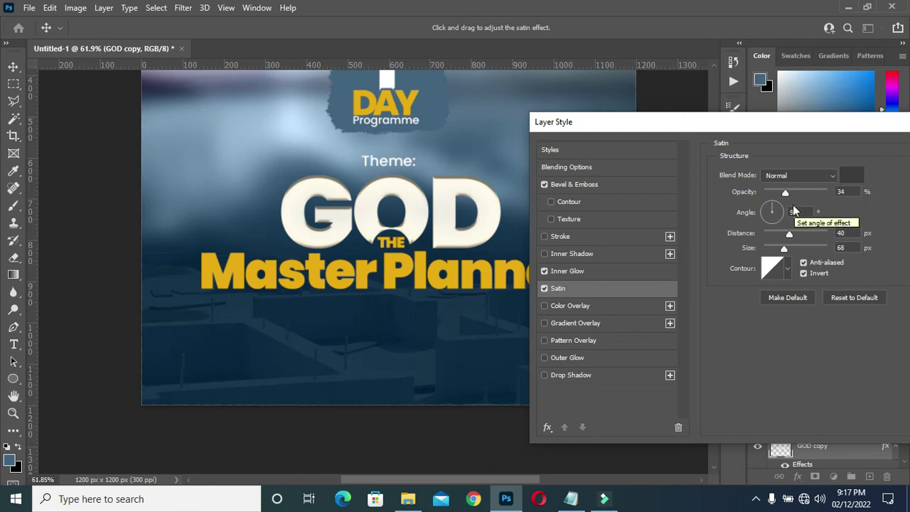
left_click_drag(786, 192, 802, 196)
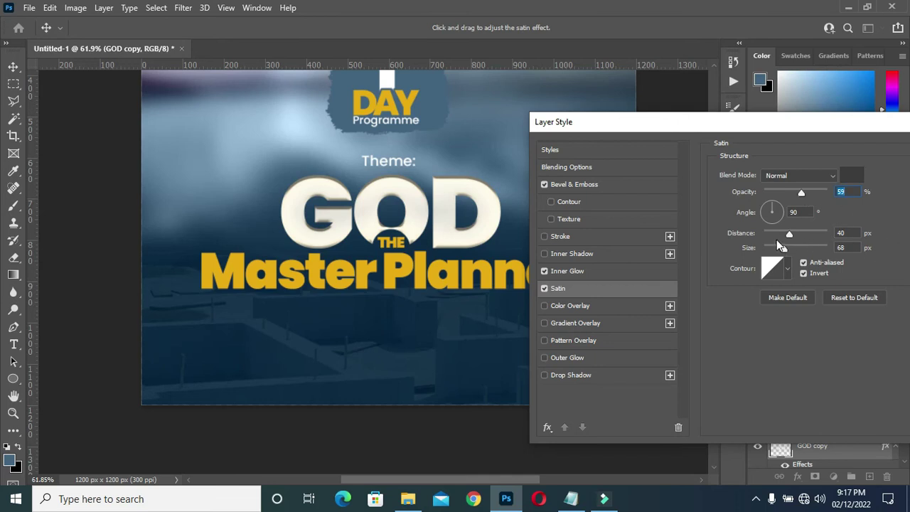
left_click(850, 232)
left_click(824, 248)
left_click_drag(832, 121, 682, 132)
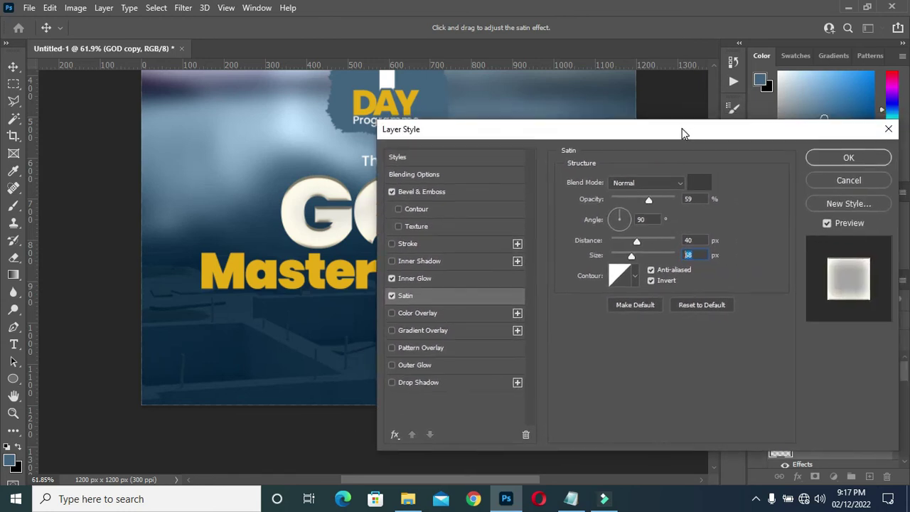
Add a Drop Shadow to the GOD lettering with 7 px distance, 4% spread and 9 px size, and apply the layer effects.
left_click(420, 383)
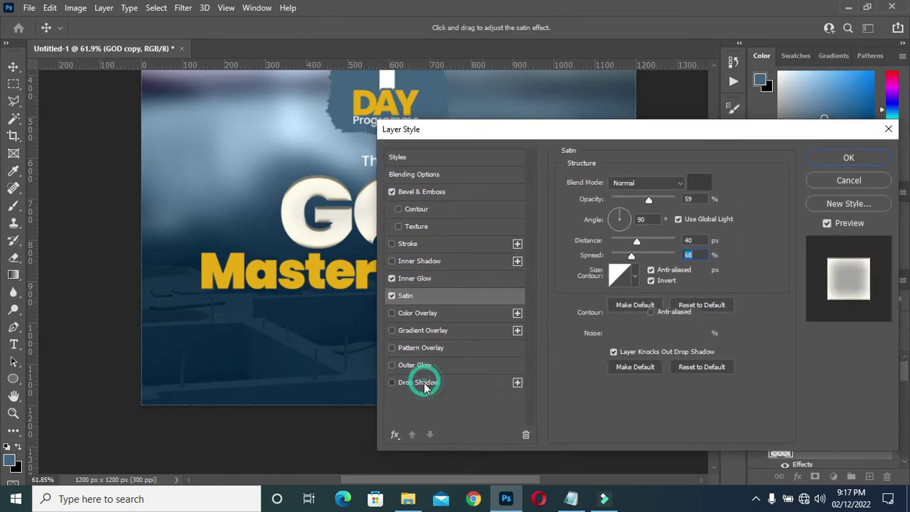
left_click_drag(621, 139, 760, 133)
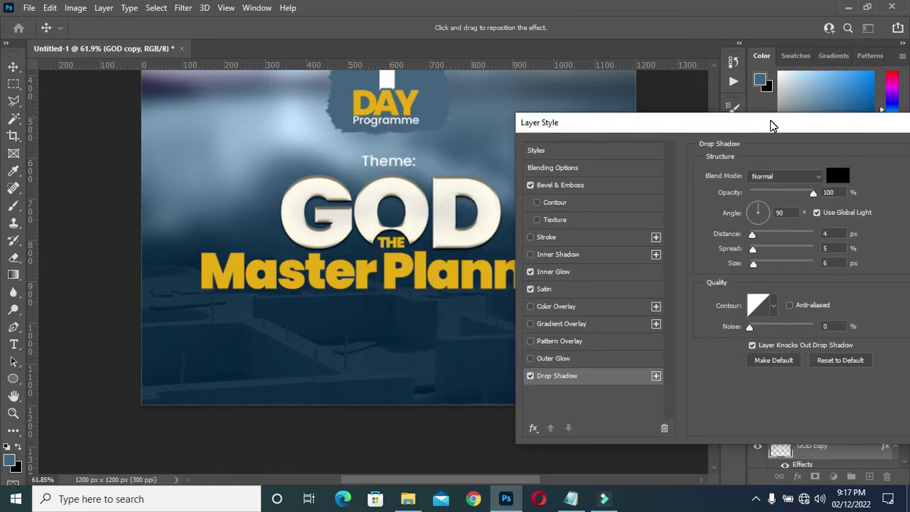
left_click(828, 234)
type("7")
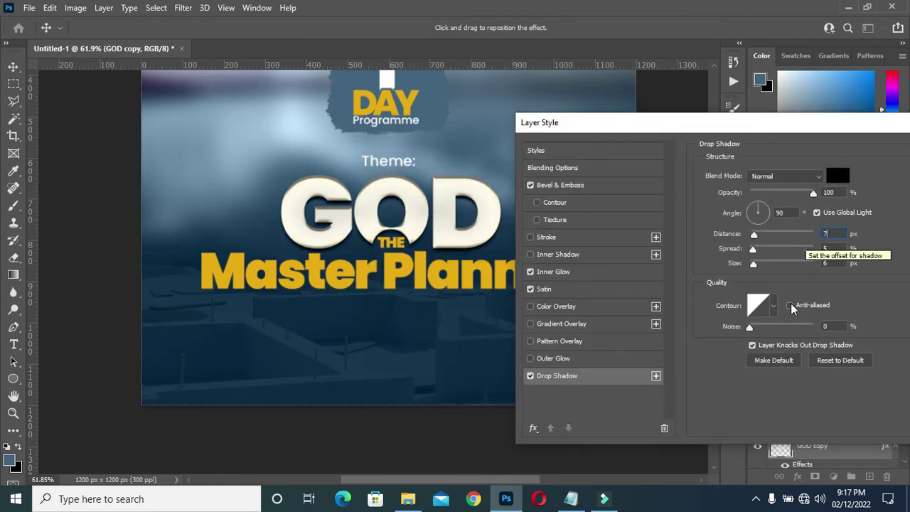
left_click(832, 248)
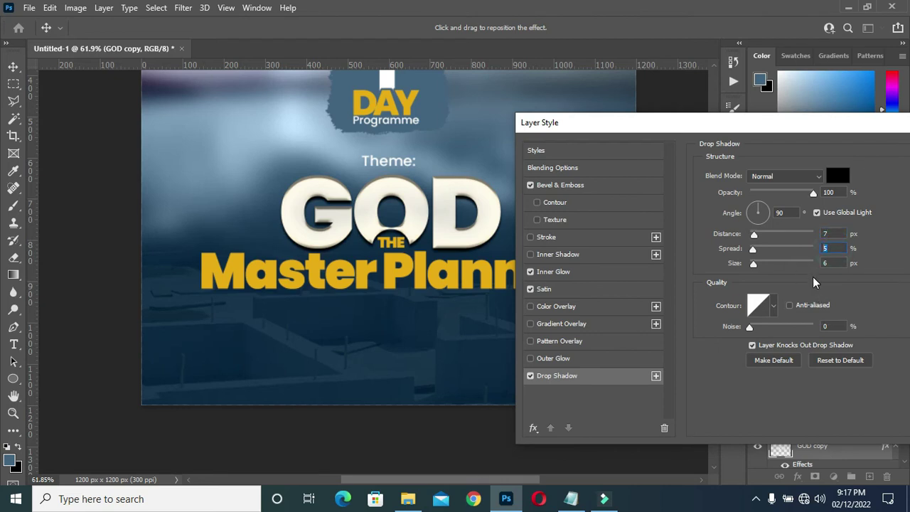
type("4")
left_click(830, 263)
key("Down")
type("9")
left_click_drag(772, 124, 670, 127)
left_click(873, 152)
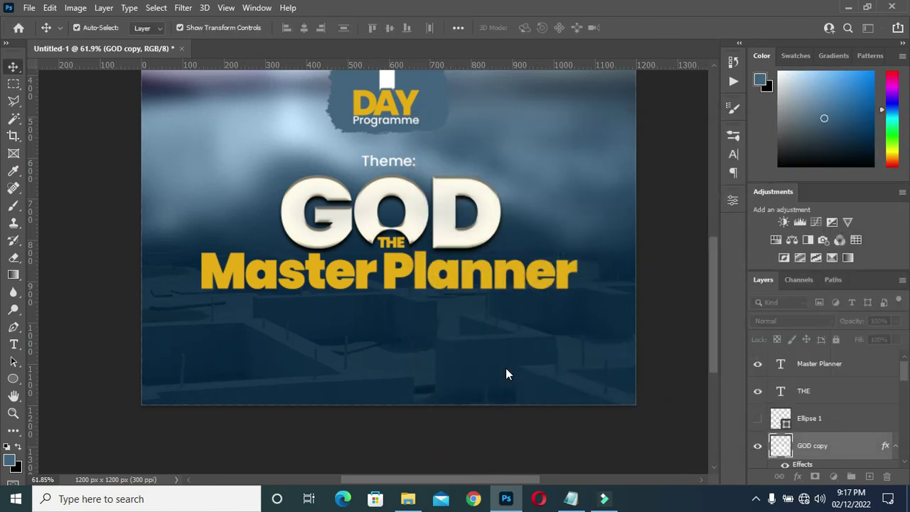
Add a Drop Shadow and an Inner Bevel to the Master Planner text, keeping the preset values of both effects.
left_click(462, 282)
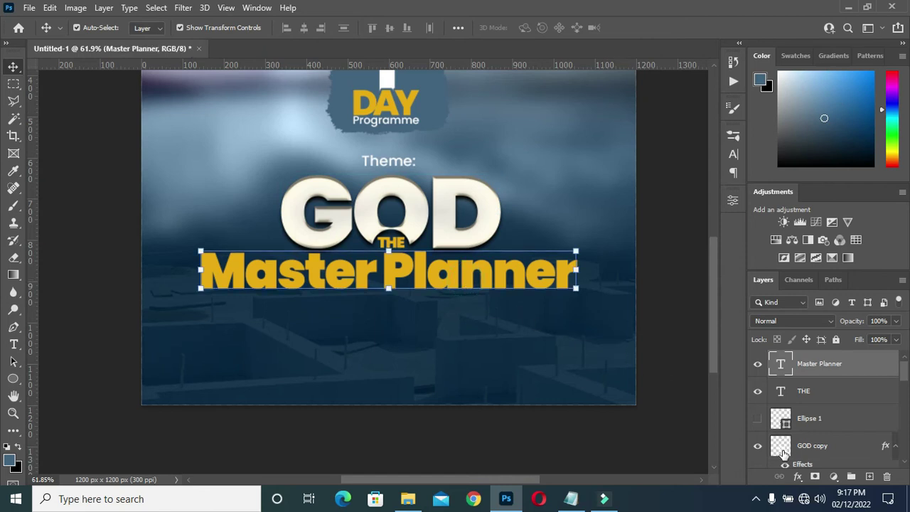
left_click(797, 476)
left_click(640, 283)
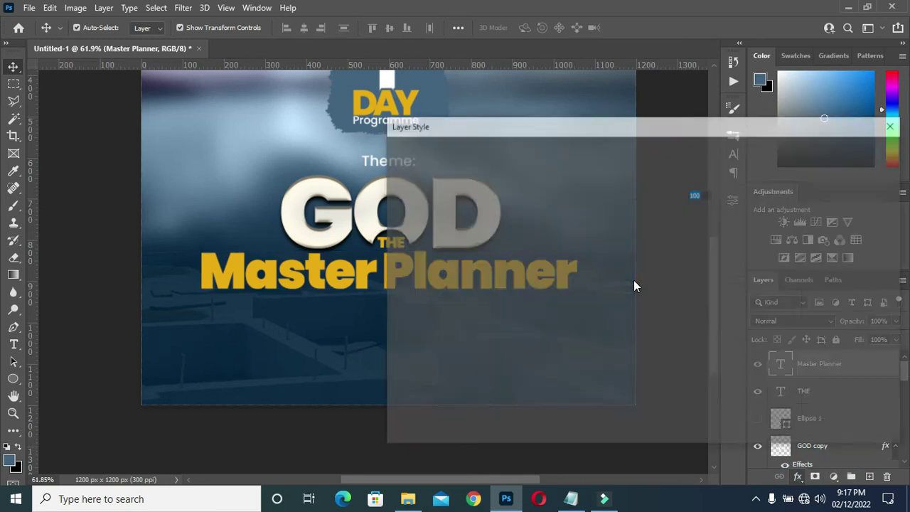
left_click_drag(623, 132, 756, 147)
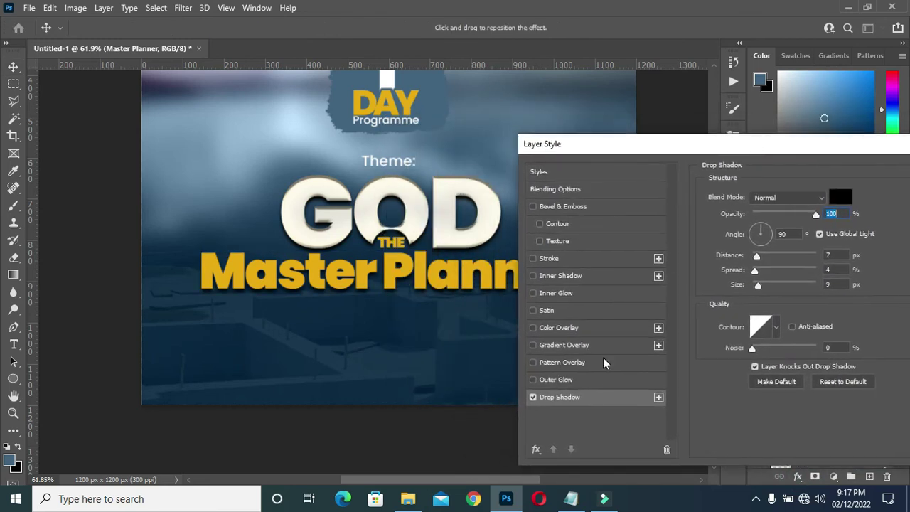
left_click_drag(632, 150, 649, 151)
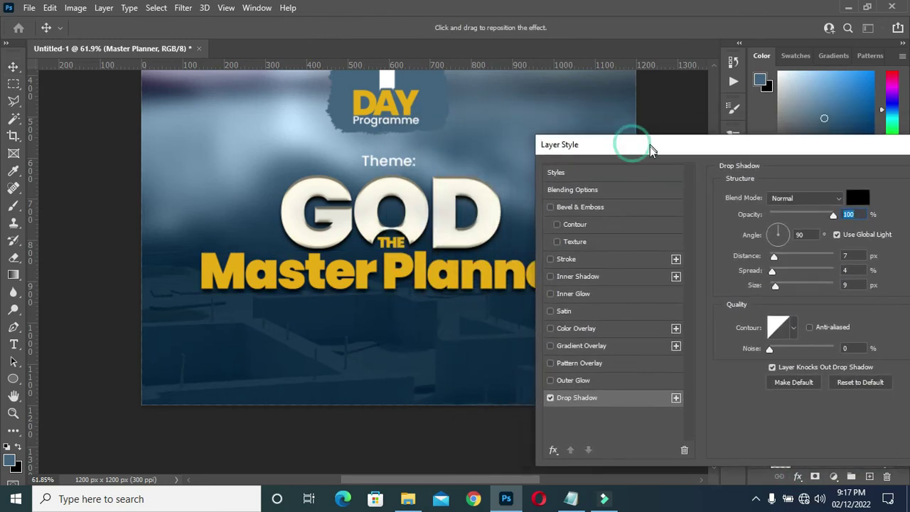
left_click(614, 206)
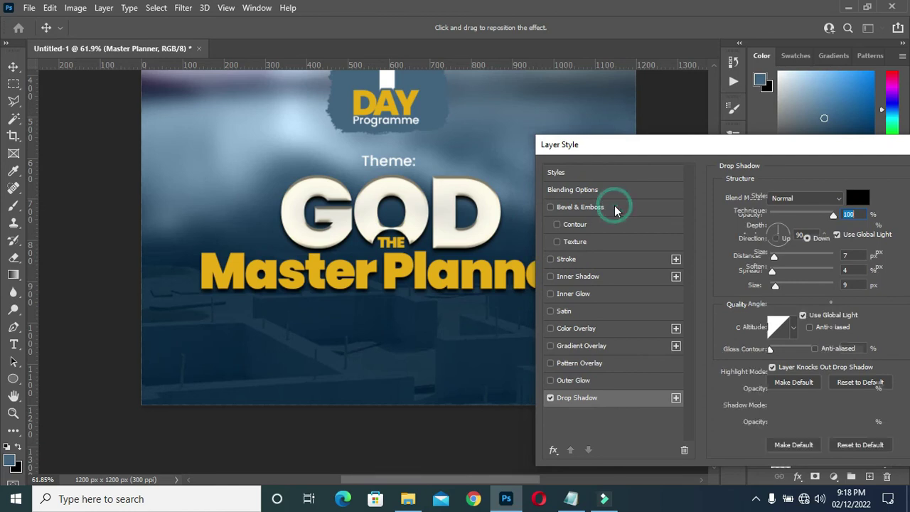
left_click(661, 146)
left_click_drag(733, 148, 658, 143)
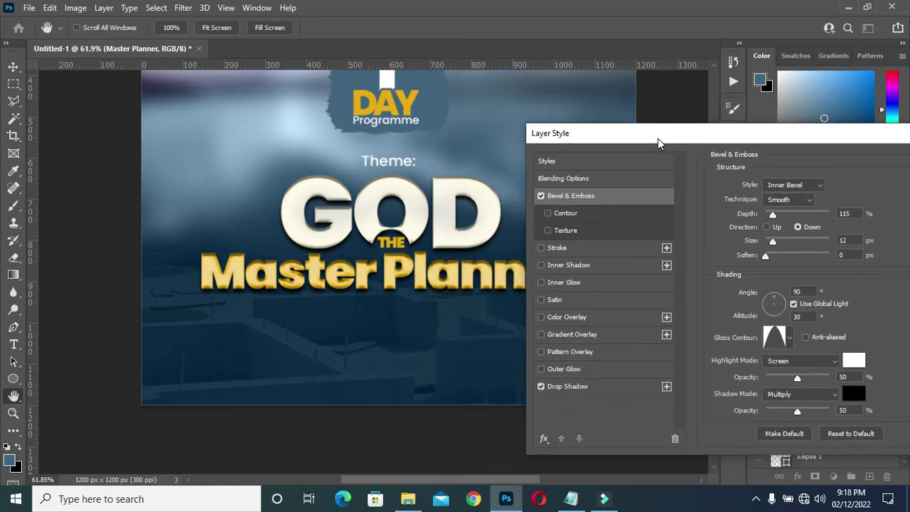
left_click(570, 301)
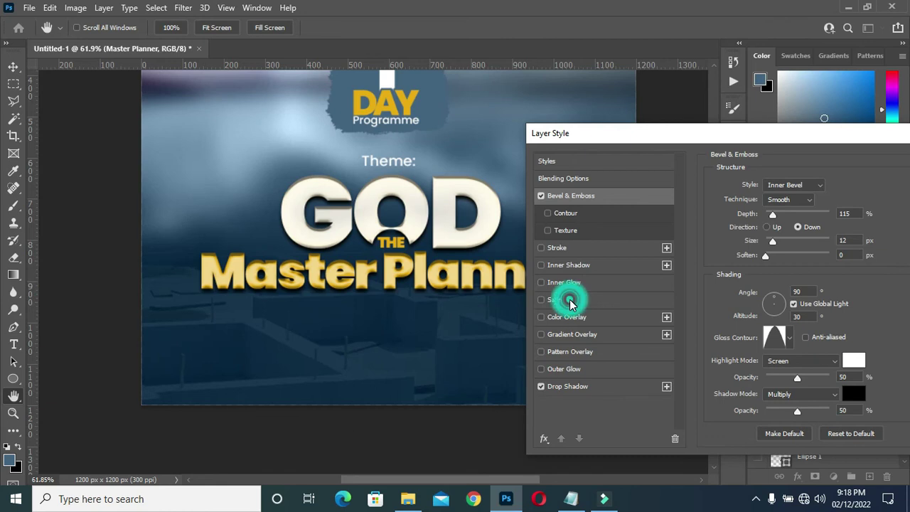
left_click(553, 301)
left_click(540, 299)
Add an Inner Glow in golden yellow #ffb700 to the Master Planner text and apply the layer effects.
left_click(559, 283)
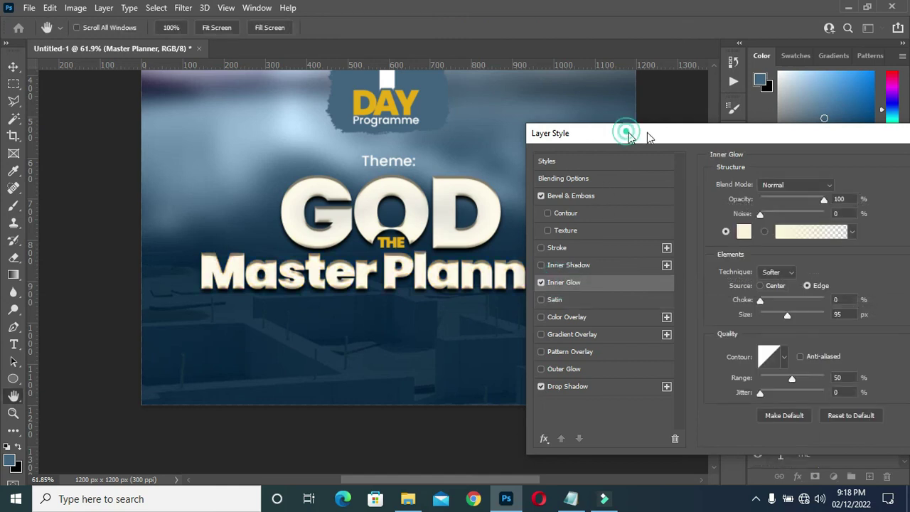
left_click_drag(625, 136, 651, 135)
left_click(769, 229)
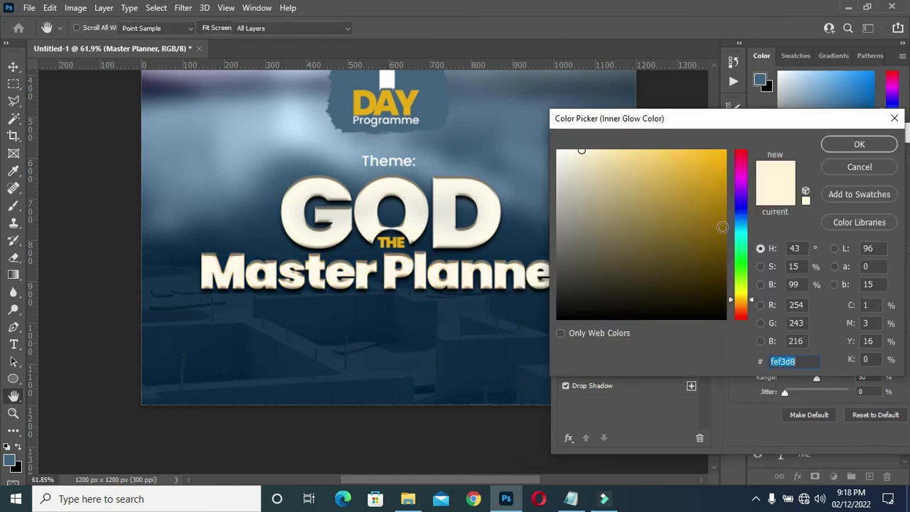
left_click_drag(719, 164, 732, 153)
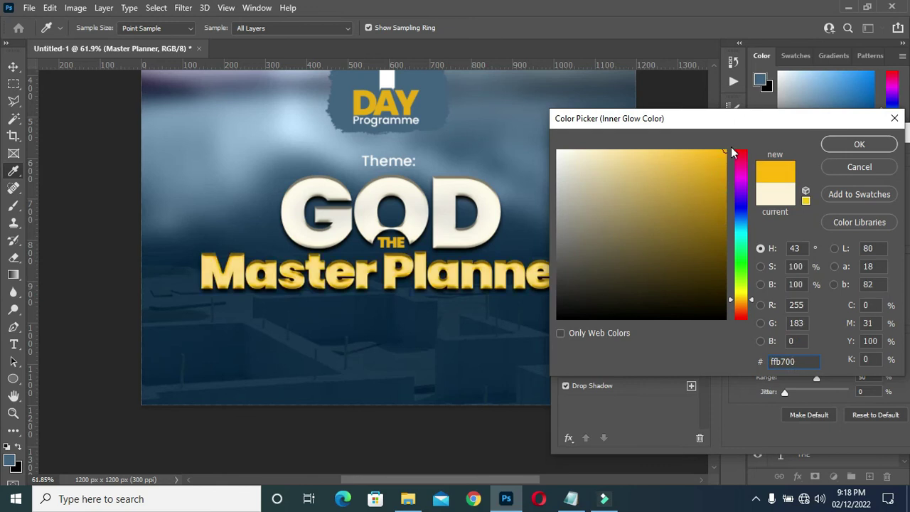
left_click_drag(760, 121, 678, 128)
left_click(777, 153)
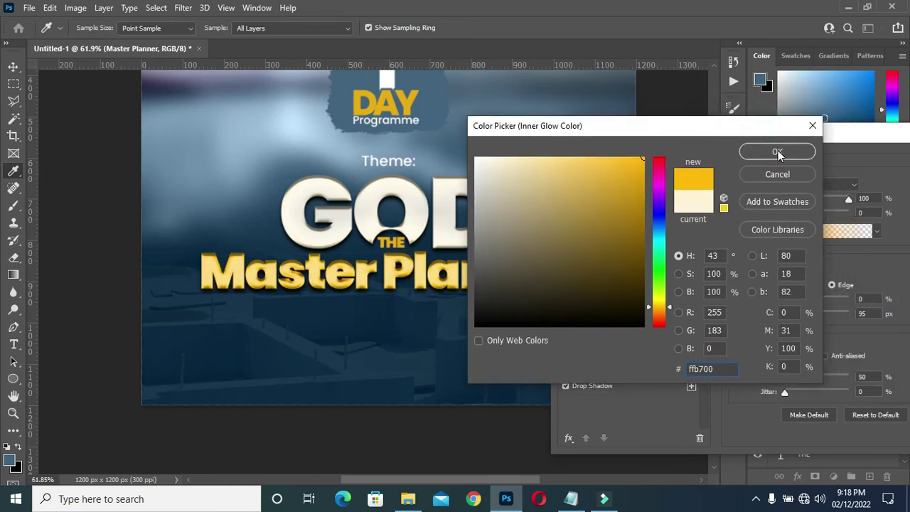
left_click(777, 153)
left_click_drag(770, 134, 545, 141)
left_click(856, 163)
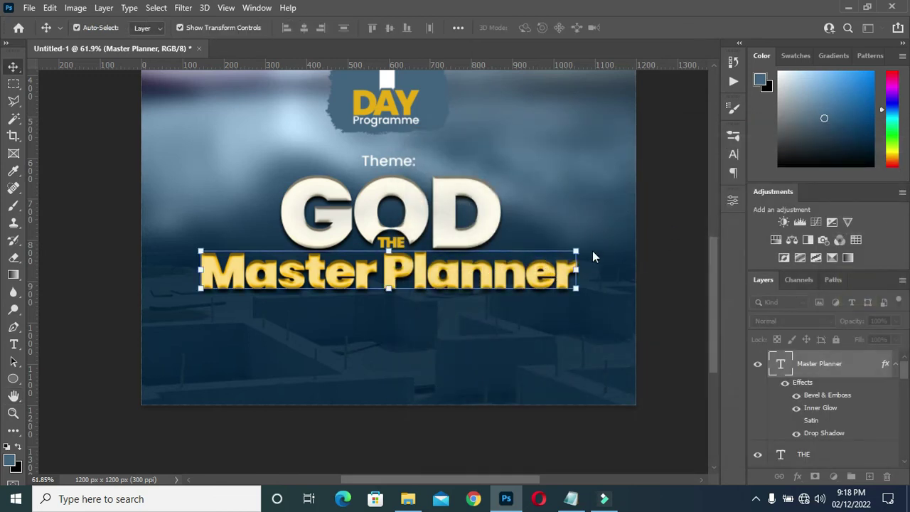
Examine the styled theme title within the whole flyer, with no layer selected.
scroll(597, 250, "down", 2)
scroll(497, 355, "up", 1)
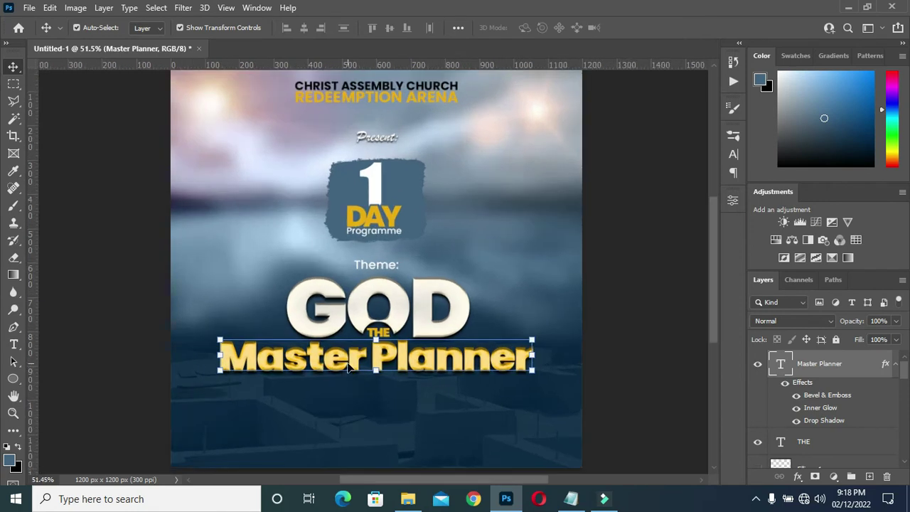
scroll(469, 356, "down", 1)
scroll(443, 369, "up", 1)
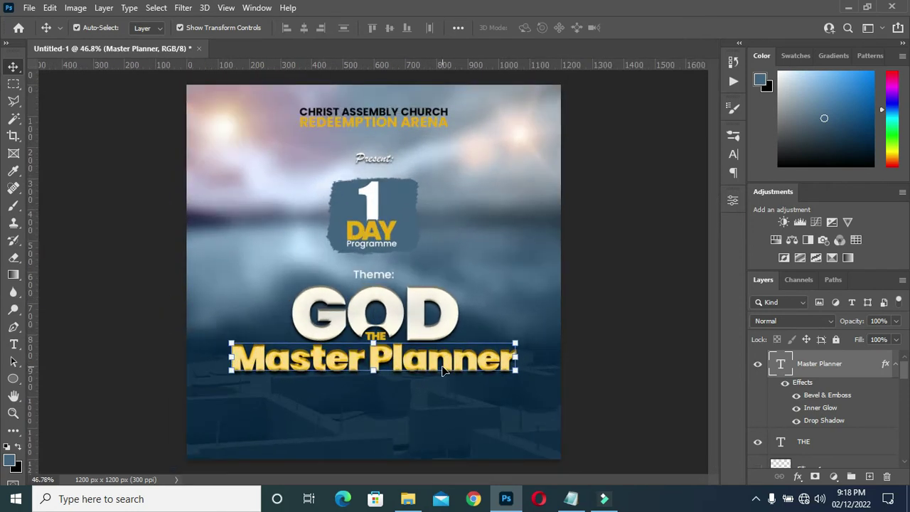
left_click(625, 331)
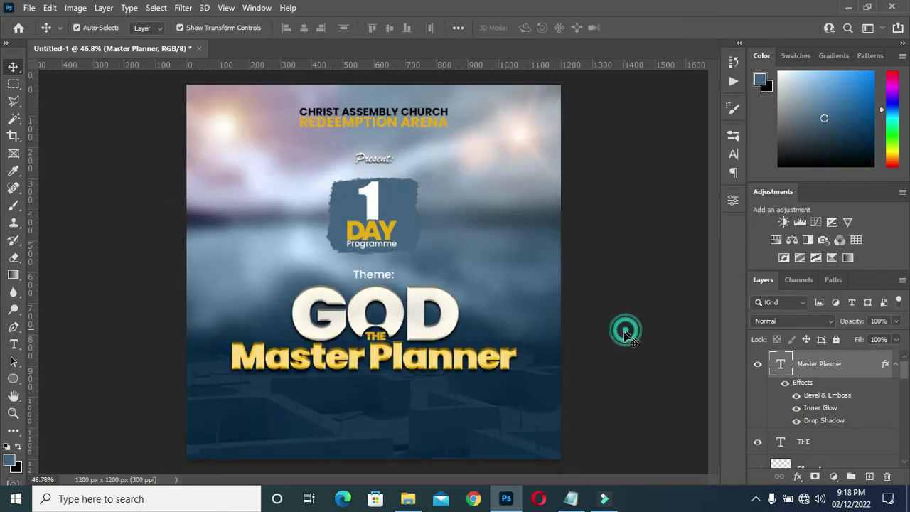
left_click(481, 364)
left_click(607, 350)
scroll(426, 425, "down", 1)
Switch to the planner notes in Notepad, copy the line "Psalms 127:1-2" and return to the Photoshop flyer.
key("alt+Tab")
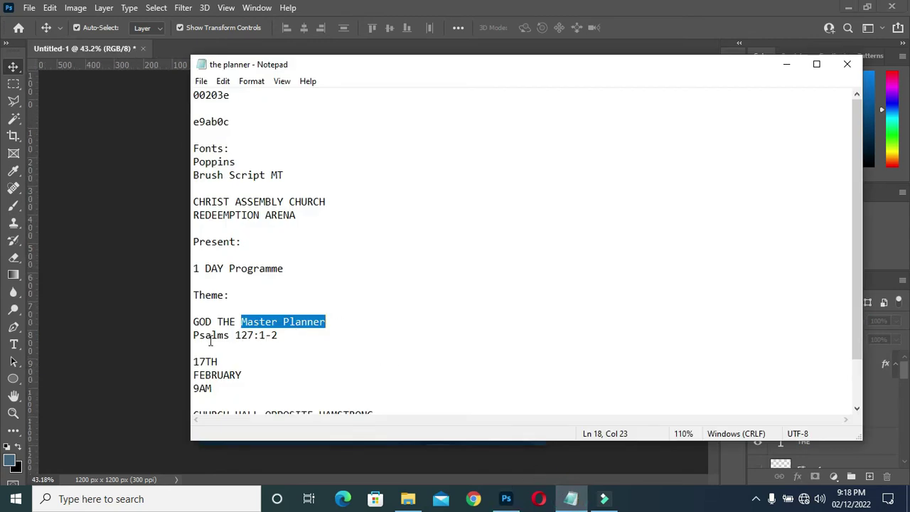
left_click_drag(197, 335, 318, 335)
left_click(786, 64)
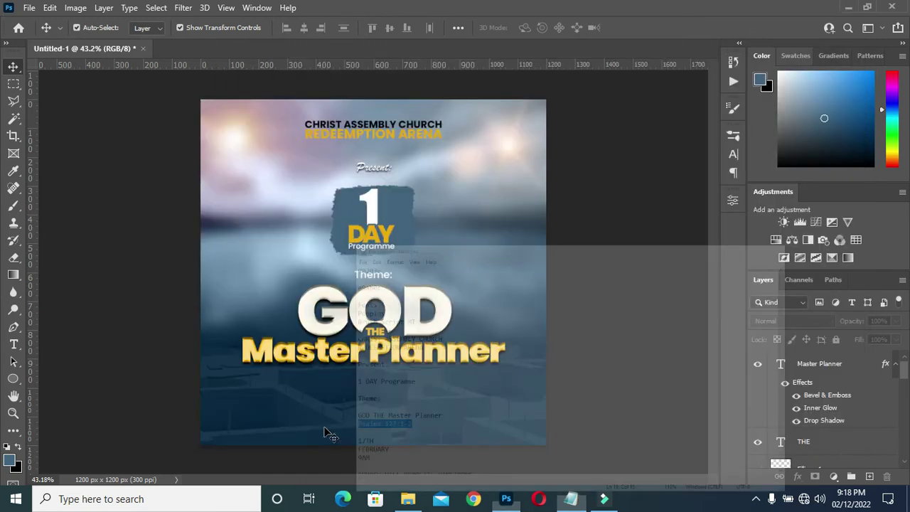
Draw a rectangle about 247 px wide and 44 px high just below the end of the word Planner.
scroll(329, 434, "up", 3)
left_click(13, 378)
left_click(64, 379)
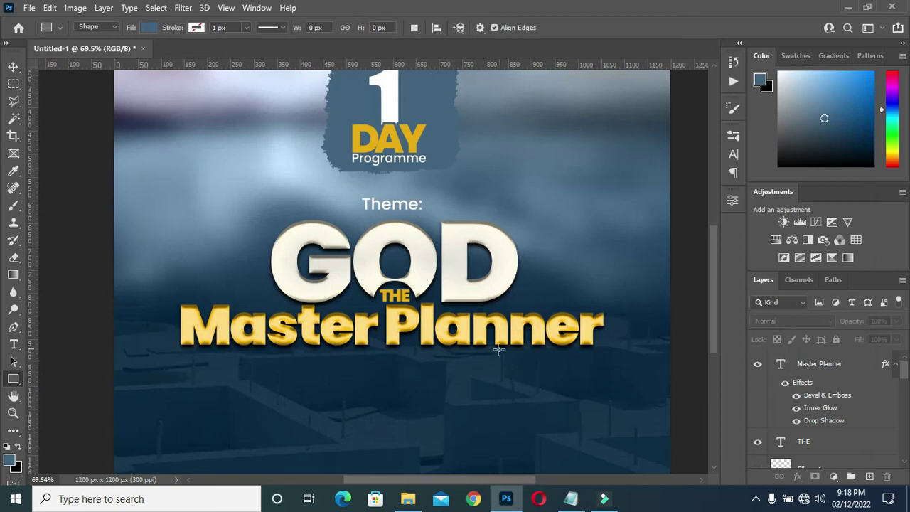
left_click_drag(489, 351, 603, 369)
Fill the new rectangle with the most recently used golden yellow.
left_click(733, 200)
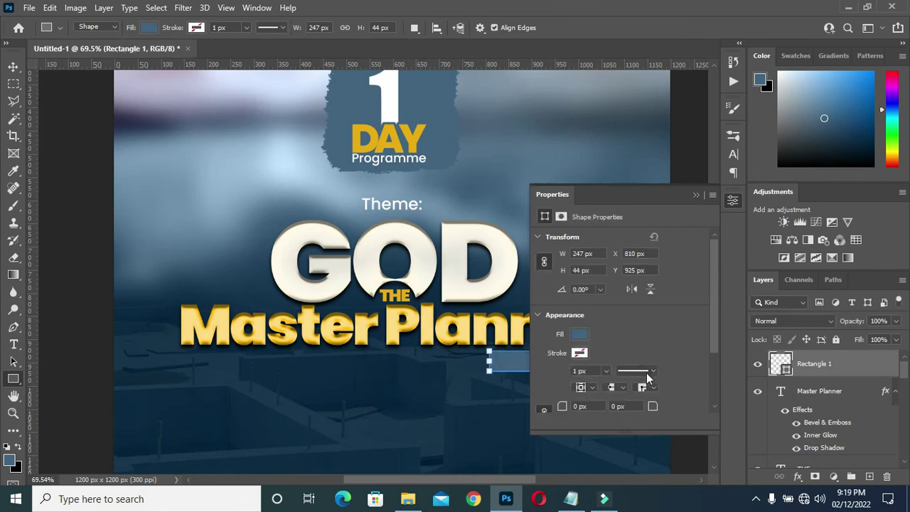
left_click(579, 333)
left_click(545, 329)
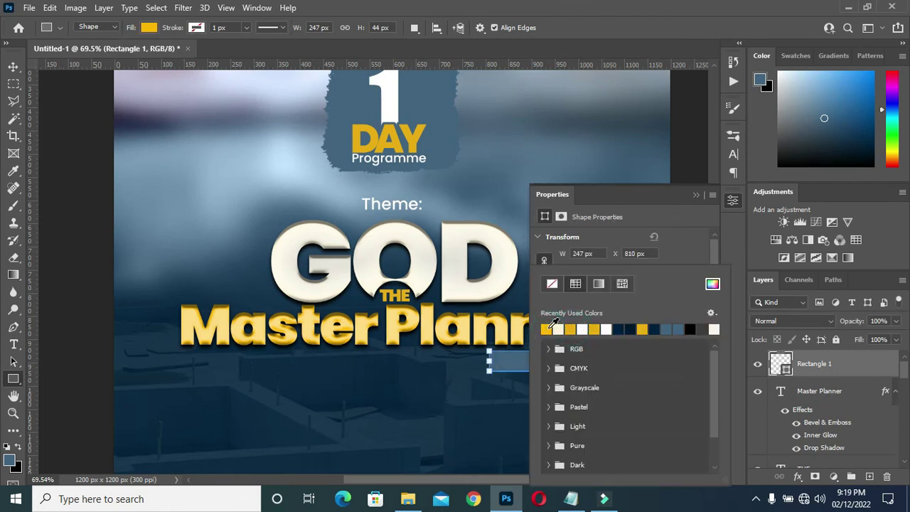
left_click(696, 194)
left_click(696, 194)
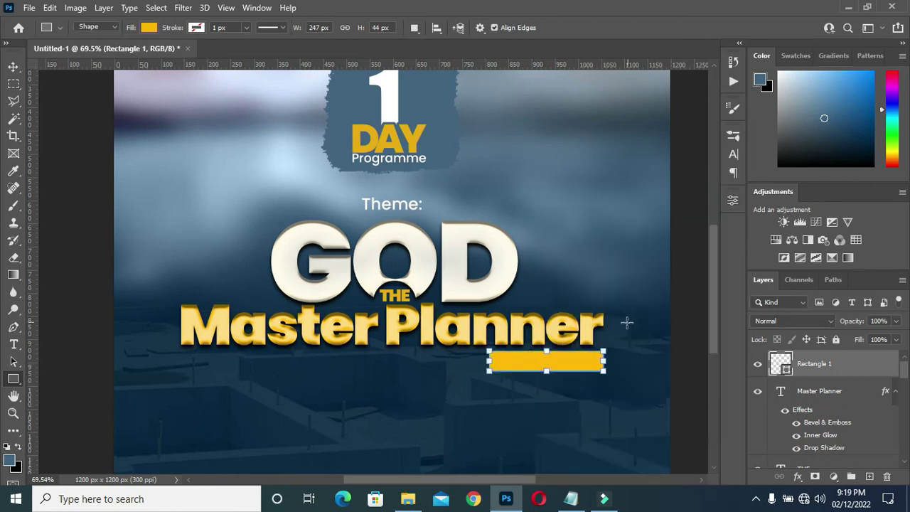
Round the yellow rectangle's top-left and bottom-right corners with a 21 px radius.
left_click(733, 201)
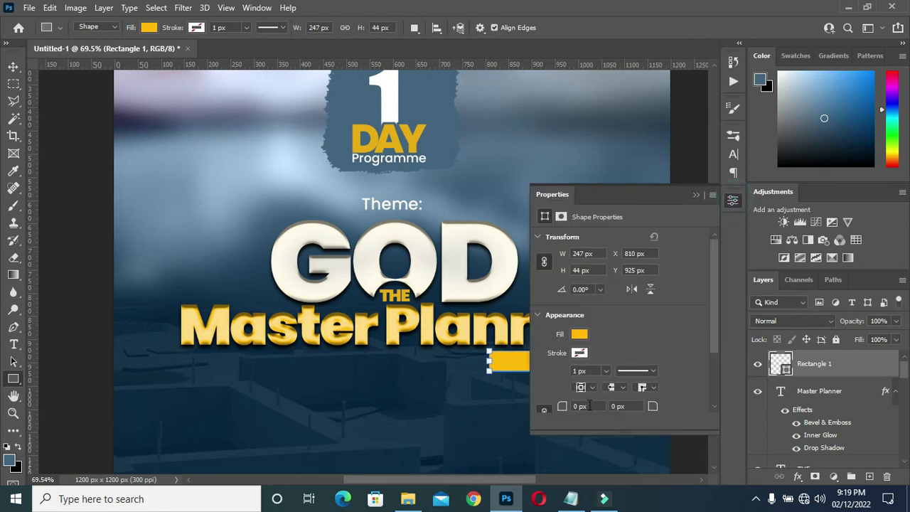
left_click_drag(710, 324, 713, 362)
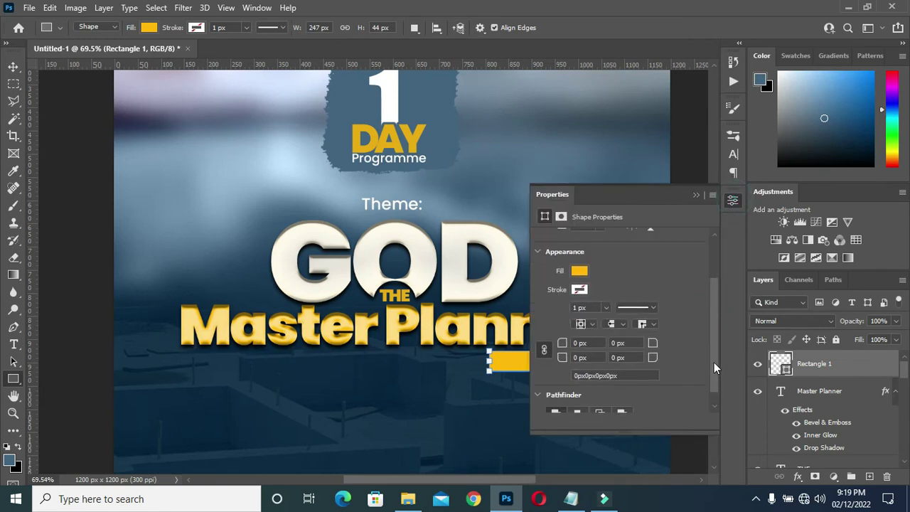
left_click(581, 343)
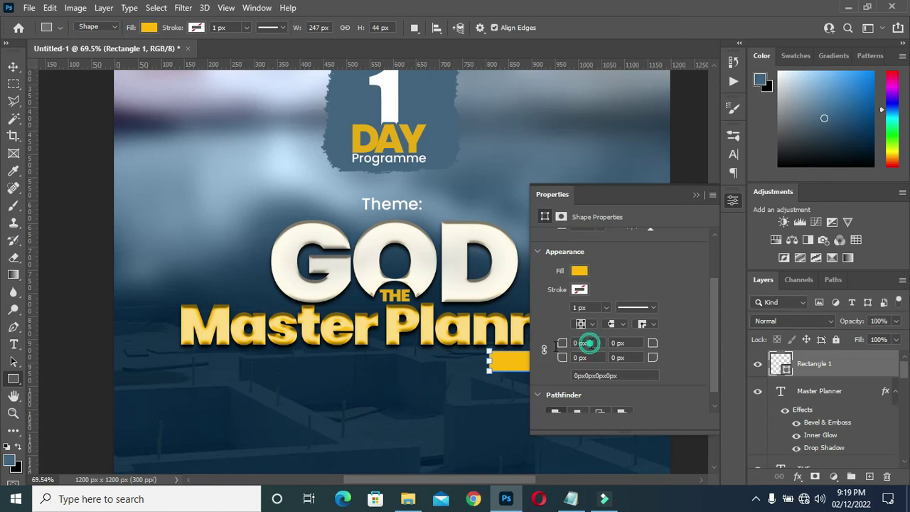
type("21")
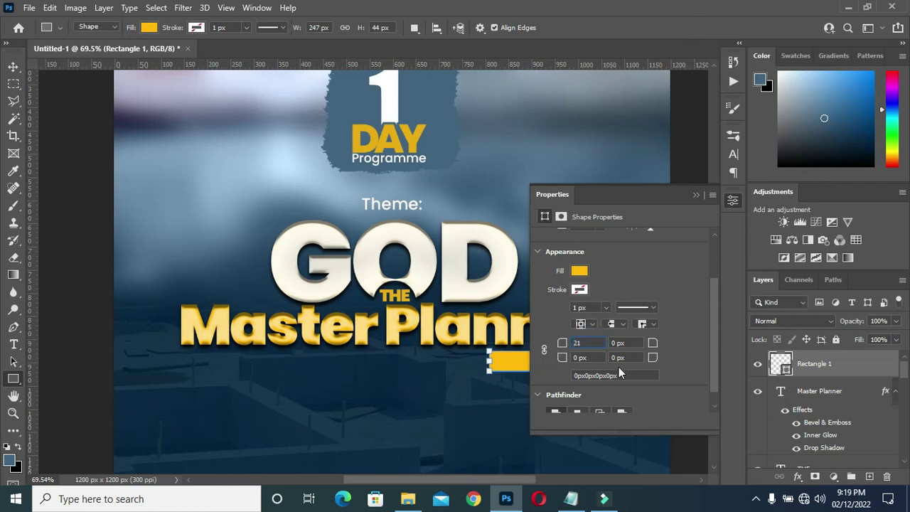
left_click(630, 357)
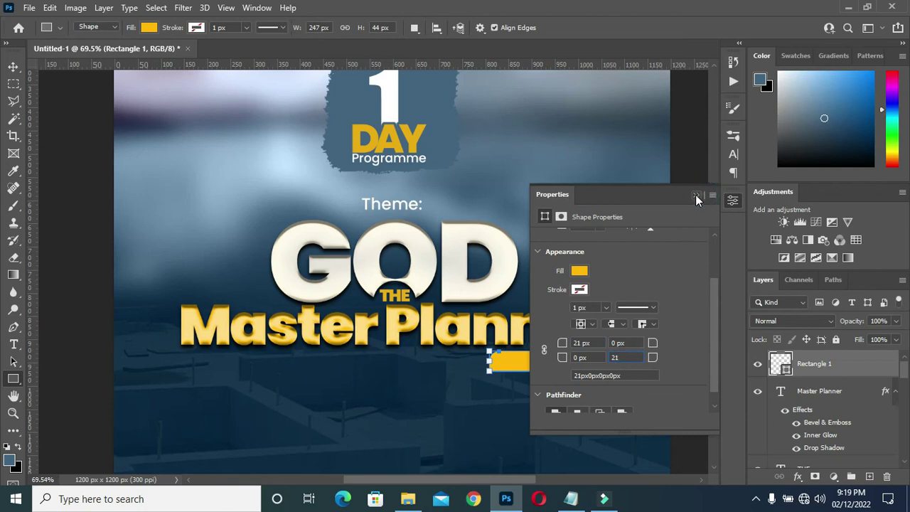
key("v")
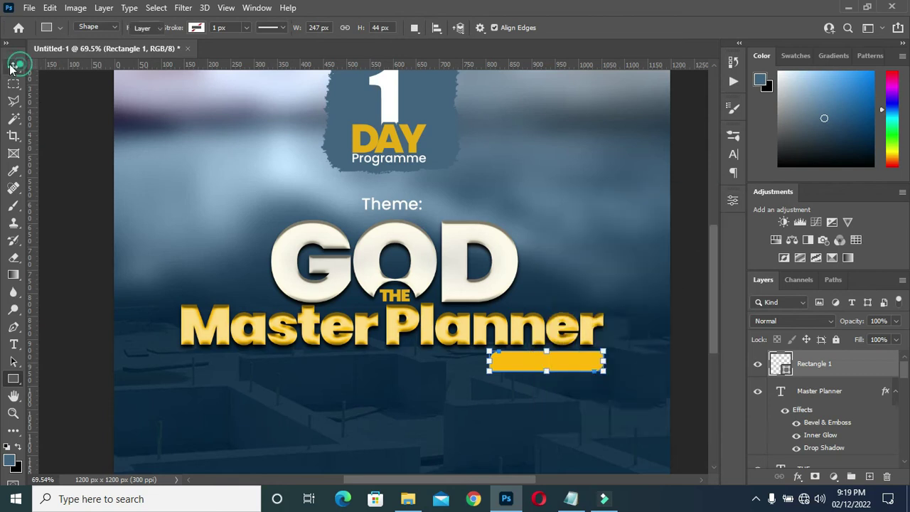
left_click(687, 355)
Duplicate the yellow rectangle below Planner and fill the copy with the off-white sampled from the letter O in GOD.
left_click(547, 374)
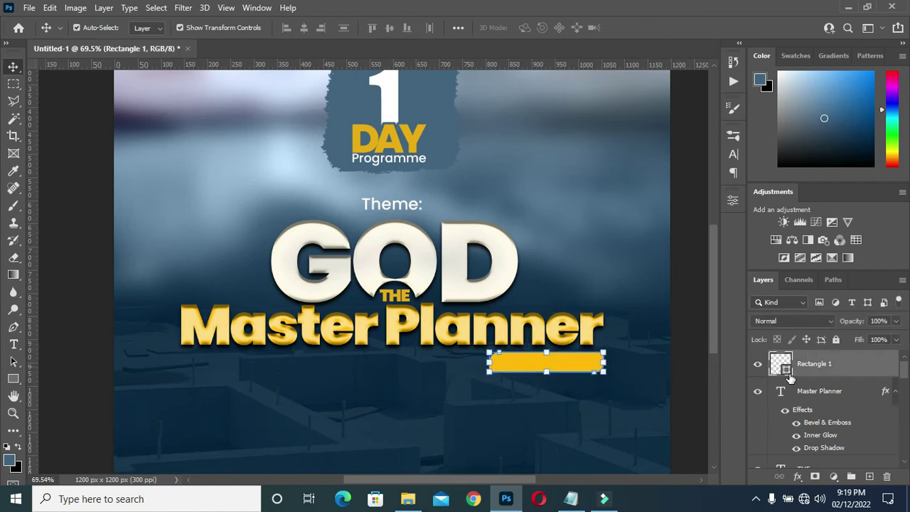
key("ctrl+j")
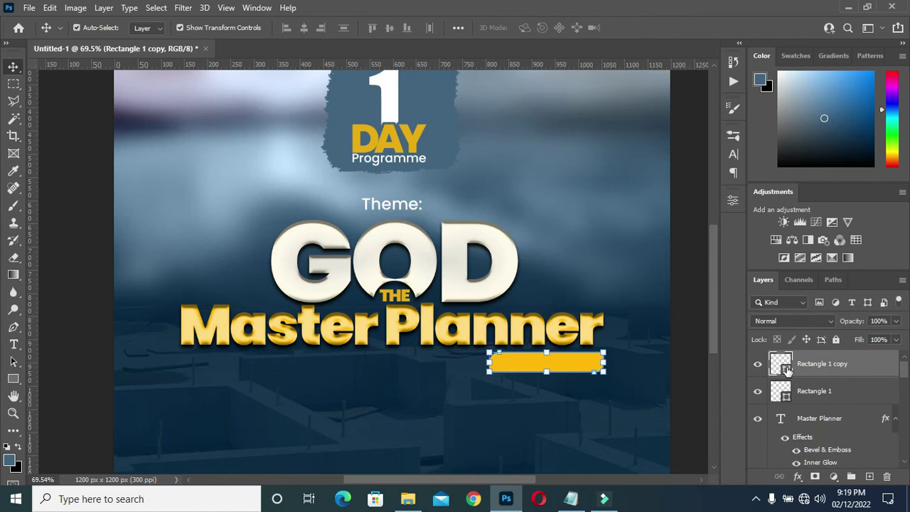
double_click(782, 366)
left_click_drag(495, 174, 467, 159)
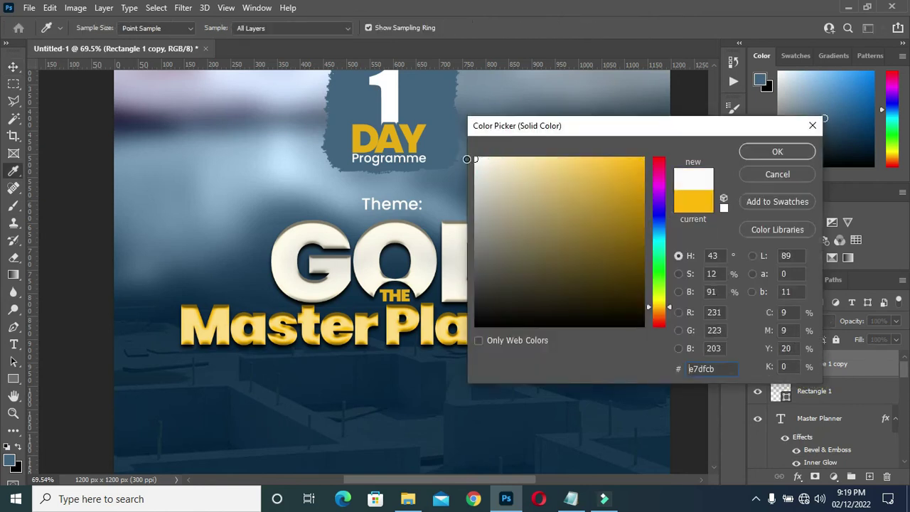
left_click(425, 247)
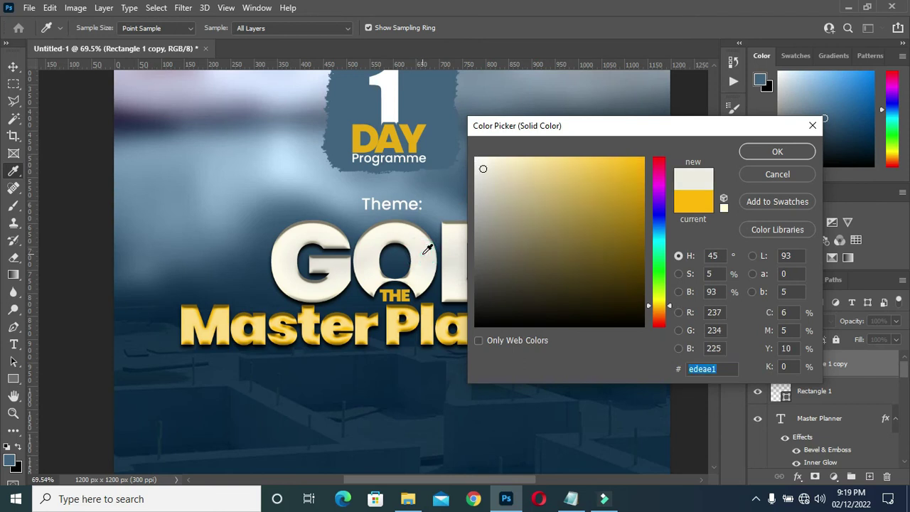
left_click(778, 150)
Nudge the off-white rectangle copy slightly up and left so the yellow one shows as an offset edge beneath it.
key("Up")
key("Up")
key("Up")
key("Up")
key("Up")
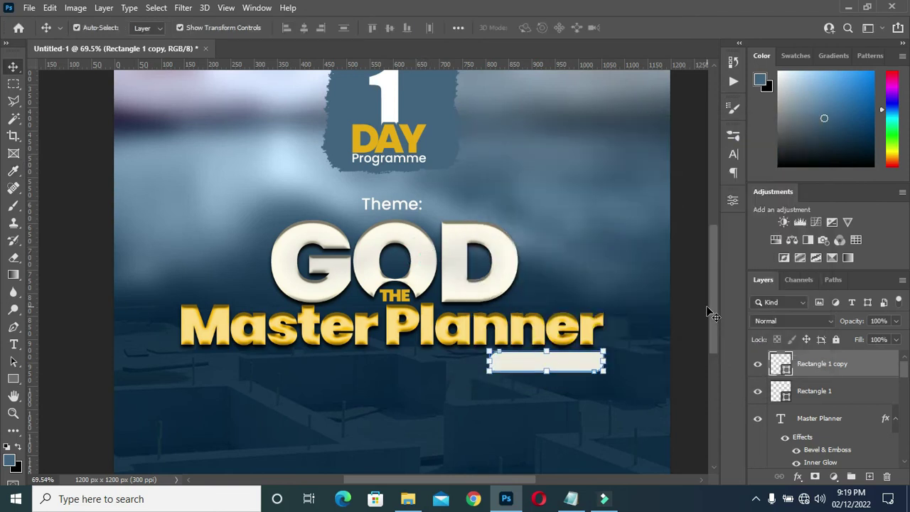
key("Left")
key("Left")
key("Left")
key("Left")
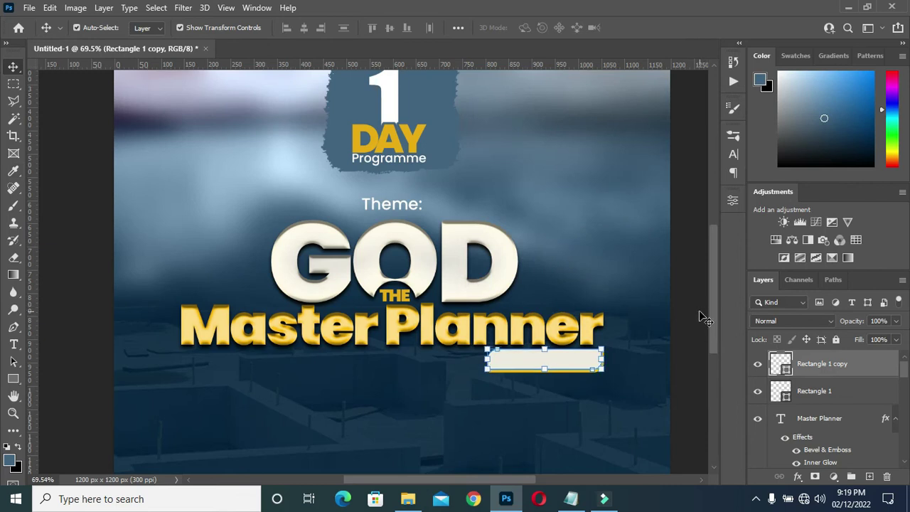
key("Up")
key("Up")
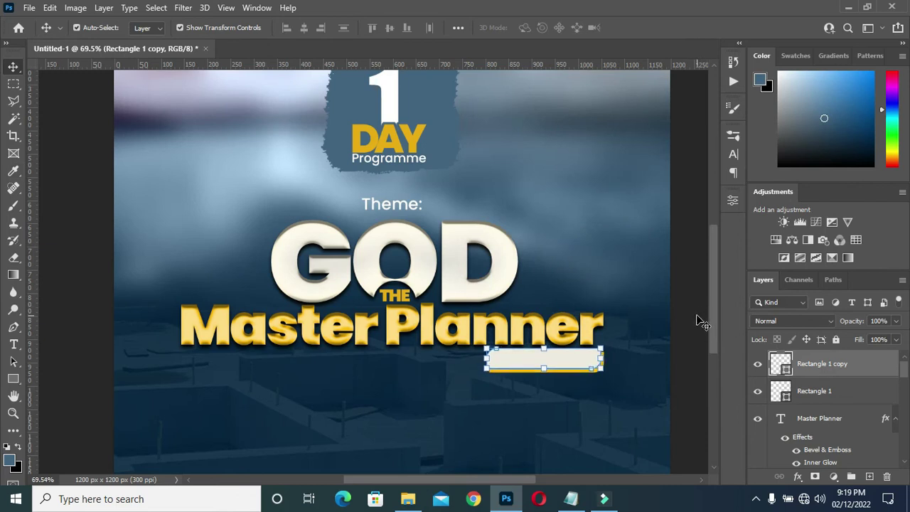
key("Up")
Select both the off-white and yellow rectangles, nudge them slightly down together, and deselect them.
left_click(817, 391, "shift")
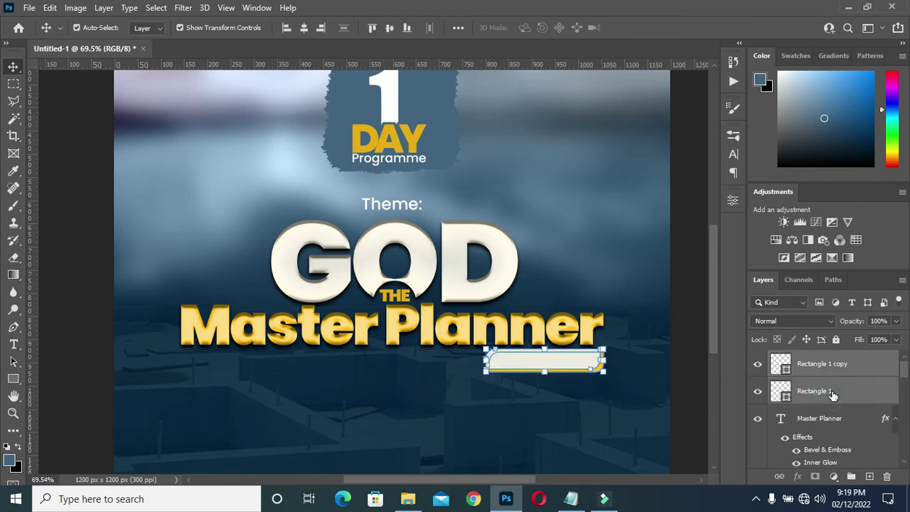
key("Down")
key("Down")
left_click(680, 363)
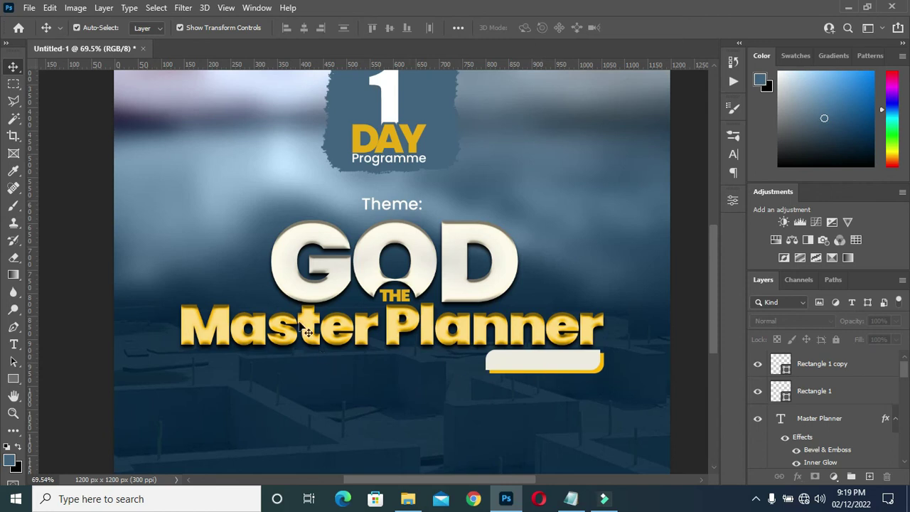
Add a text layer reading "Psalms 127:1-2" just below the Master Planner line.
key("t")
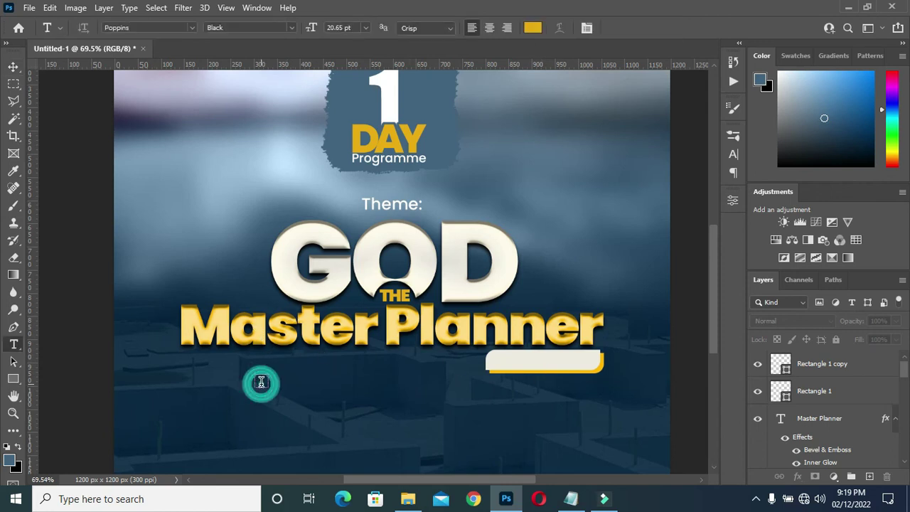
left_click(335, 378)
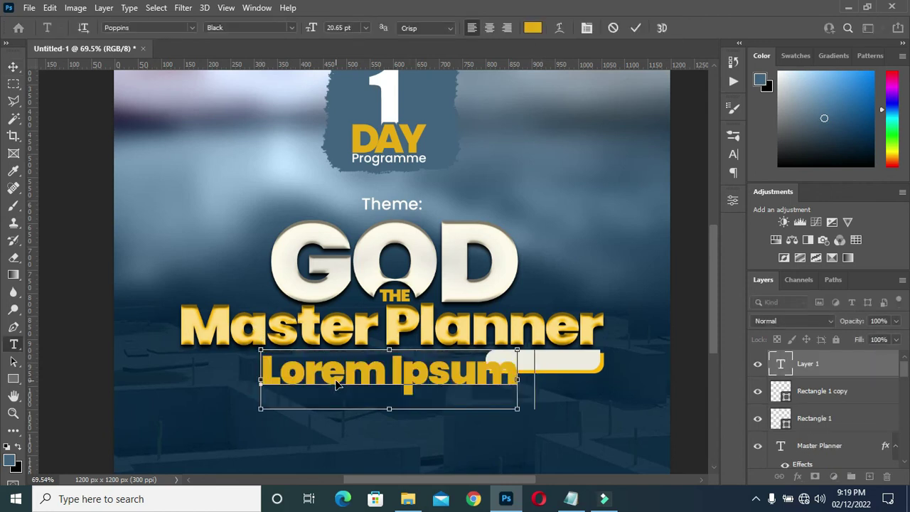
type("Psalms 127:1-2")
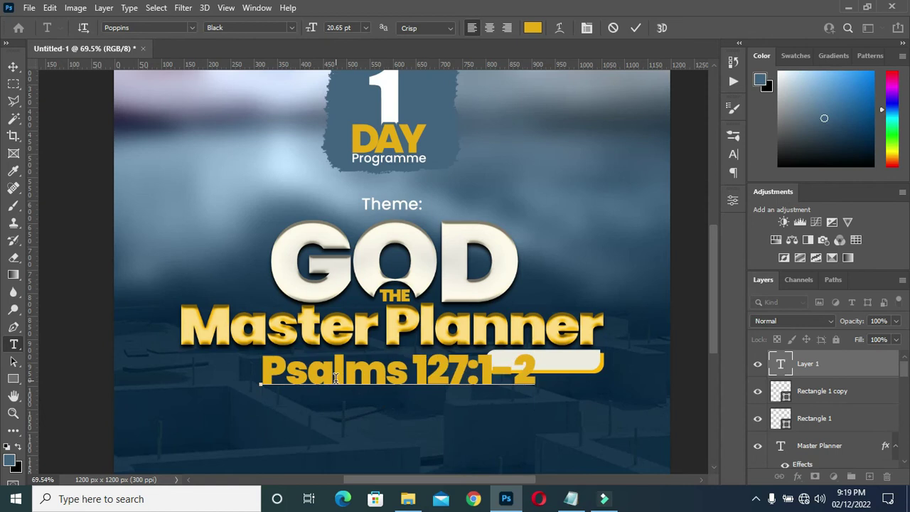
left_click(636, 27)
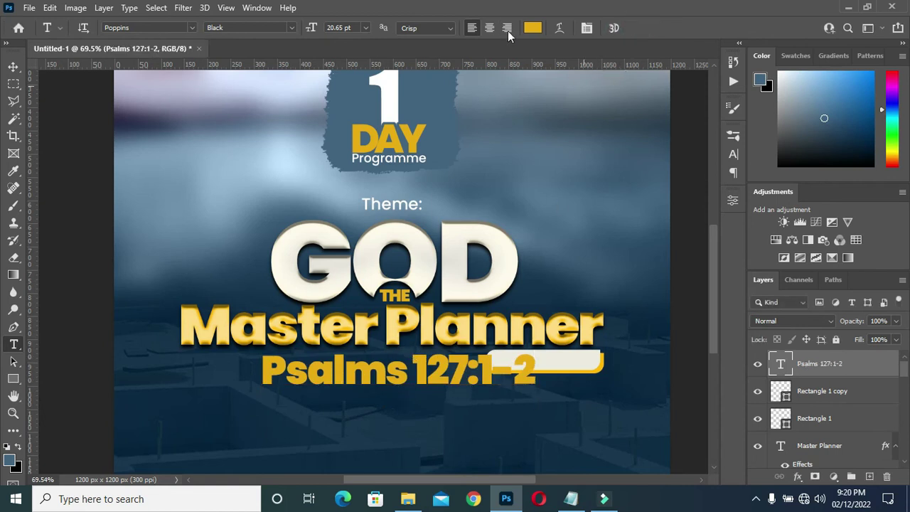
Colour the Psalms 127:1-2 text black (000000) and set its Poppins style to SemiBold.
left_click(533, 27)
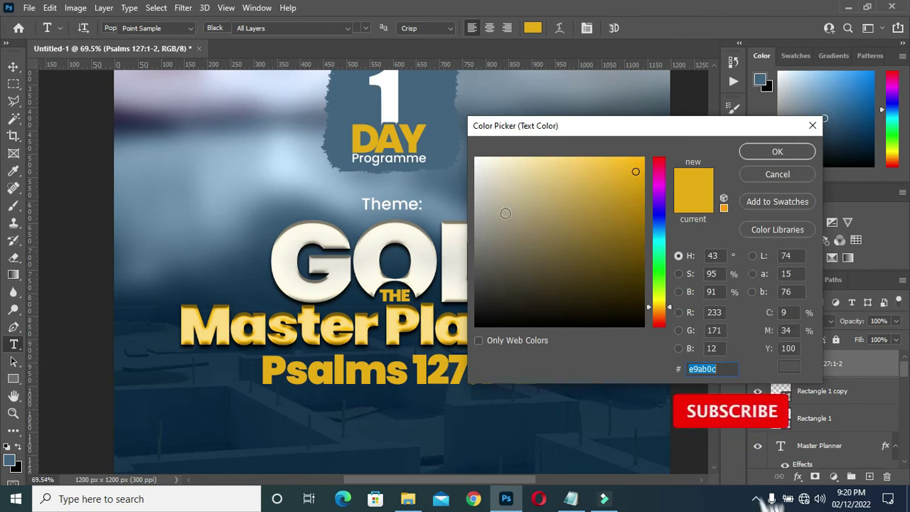
left_click_drag(487, 310, 473, 328)
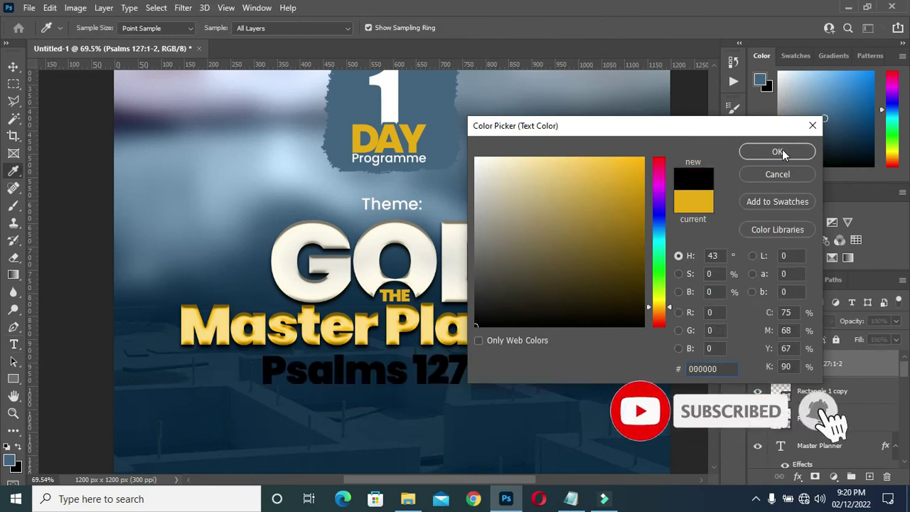
key("Return")
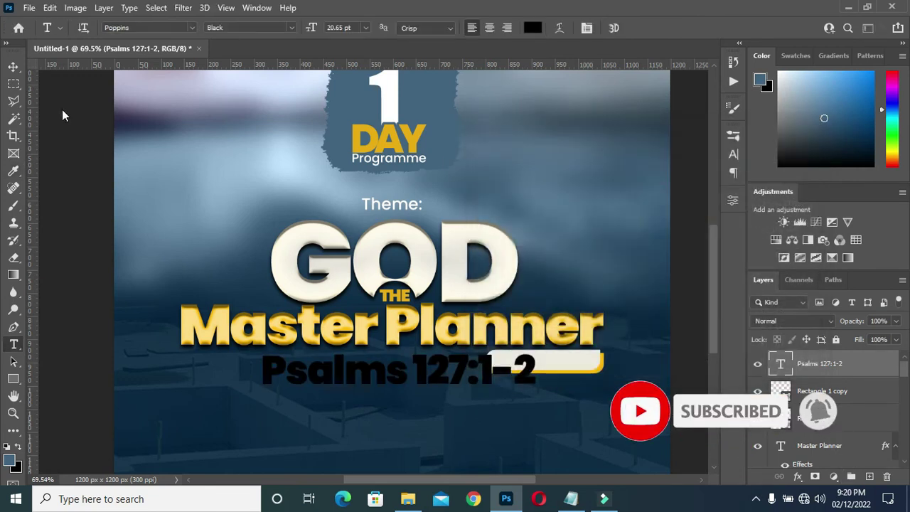
left_click(292, 27)
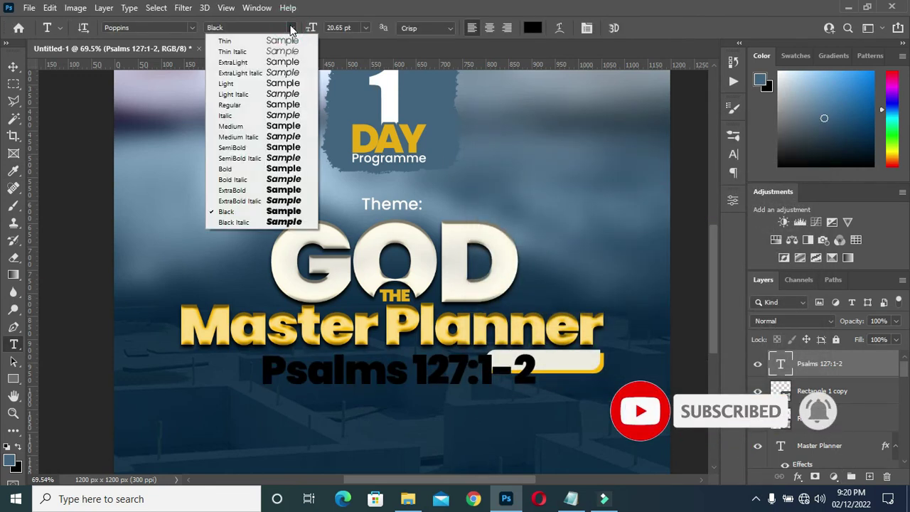
left_click(262, 128)
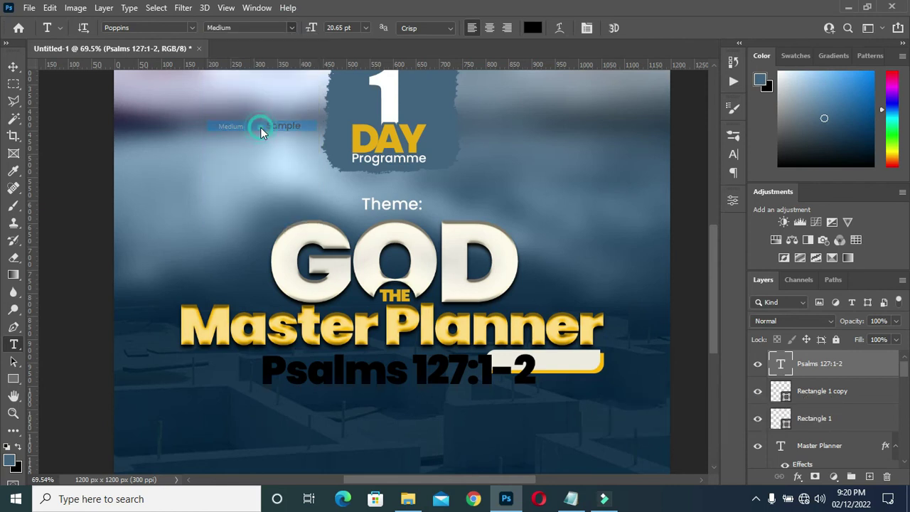
left_click(291, 27)
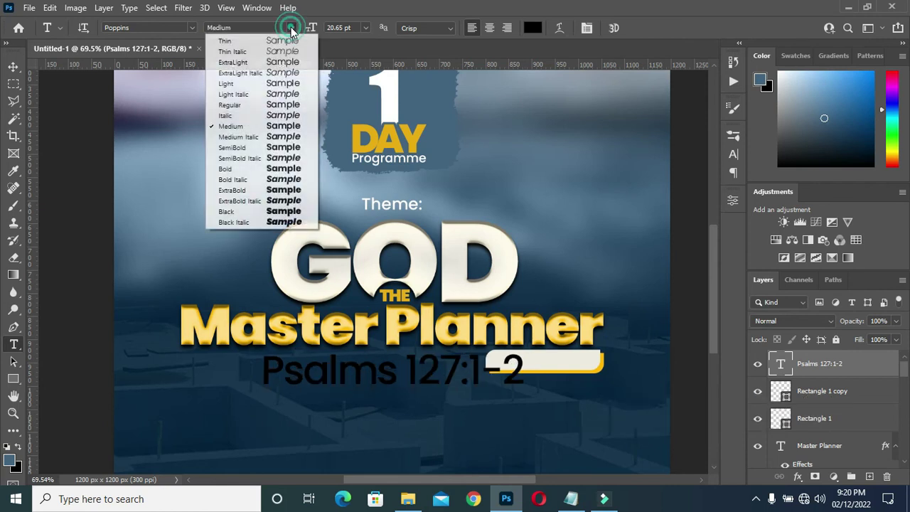
left_click(252, 147)
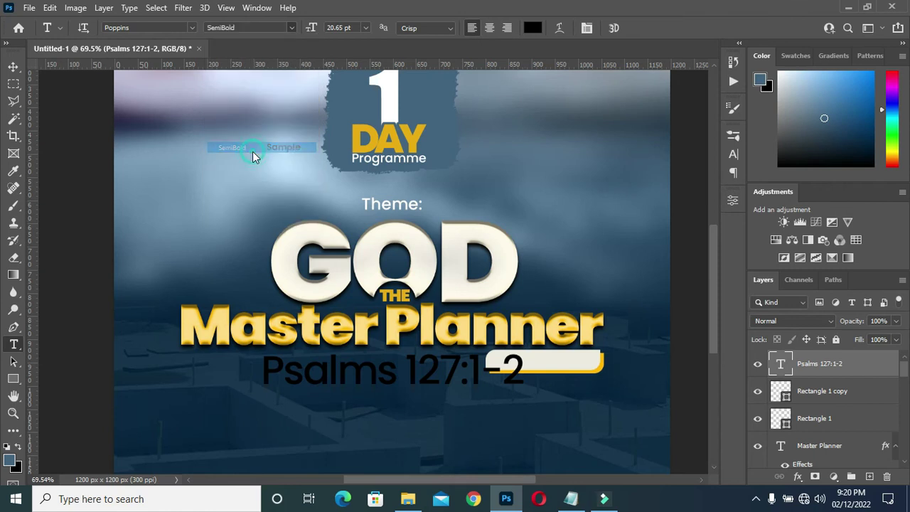
Scale the Psalms 127:1-2 text down to roughly a third and centre it on the off-white label.
left_click(12, 66)
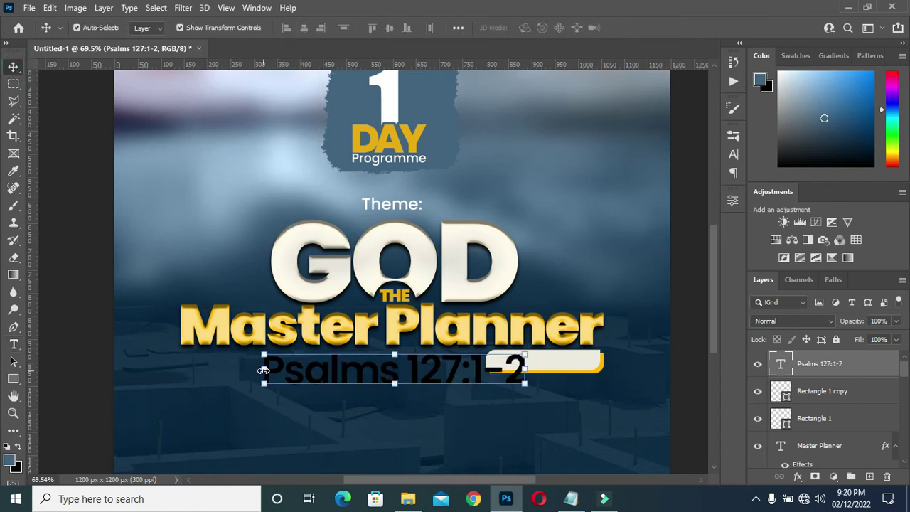
left_click(263, 370)
left_click_drag(262, 378, 543, 366)
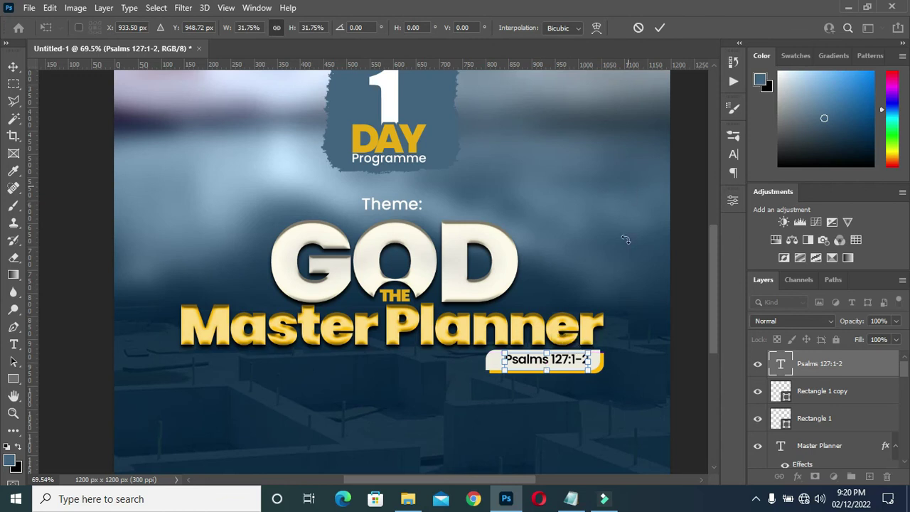
scroll(536, 400, "up", 3)
left_click_drag(489, 346, 474, 345)
left_click_drag(543, 343, 547, 346)
key("Return")
scroll(414, 386, "down", 5)
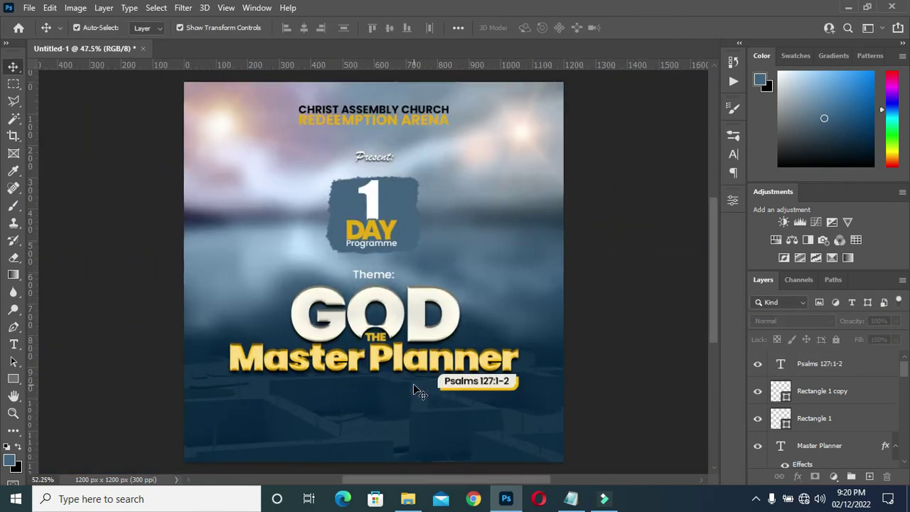
Switch to the planner notes in Notepad, copy the line "17TH" and return to the Photoshop flyer.
scroll(334, 399, "up", 1)
left_click_drag(714, 327, 714, 377)
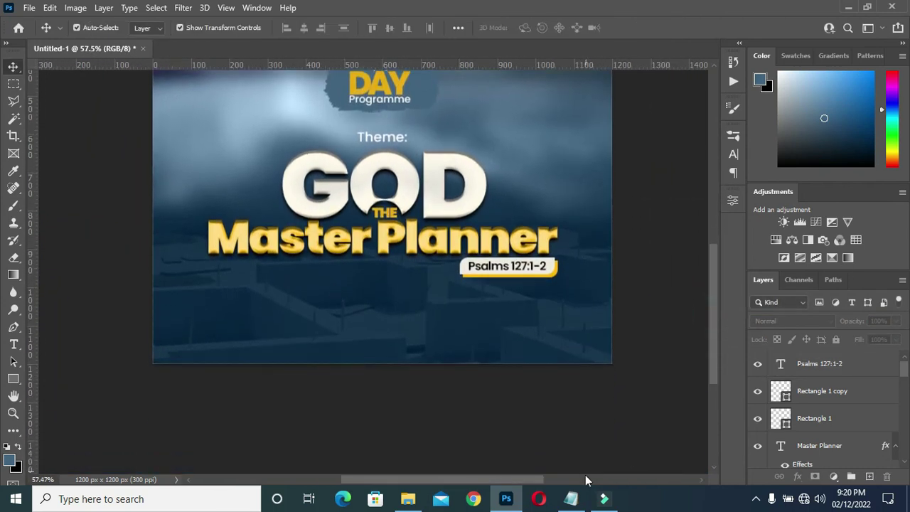
left_click(571, 498)
scroll(262, 360, "down", 1)
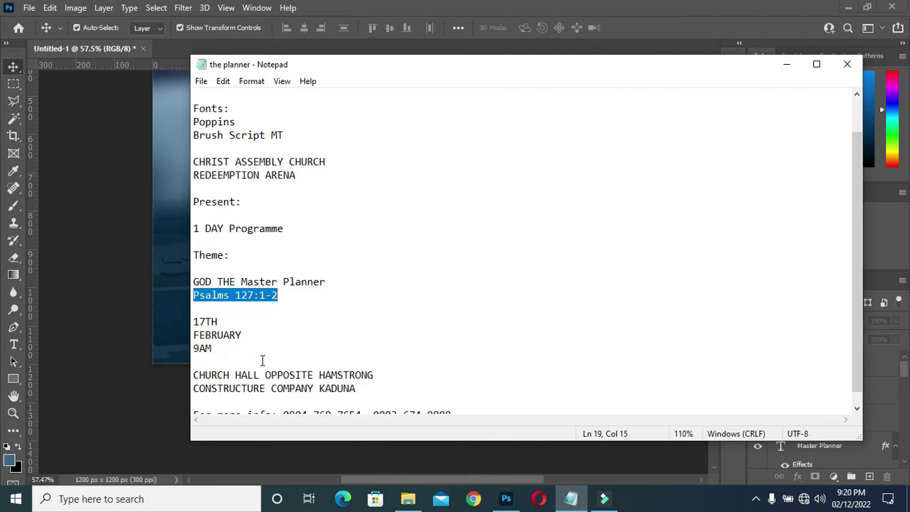
left_click_drag(193, 321, 252, 321)
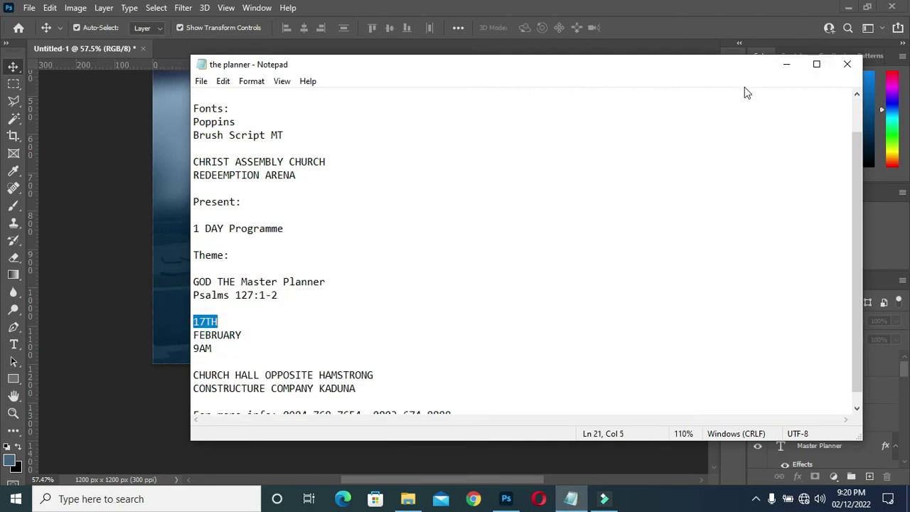
left_click(785, 64)
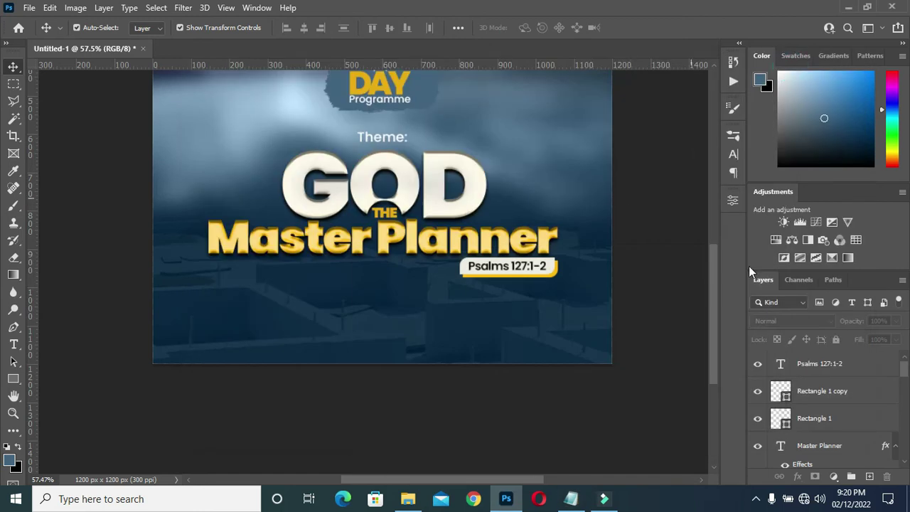
Duplicate the brush shape behind 1 DAY Programme and move the copy to the top of the layer stack.
left_click_drag(713, 336, 716, 280)
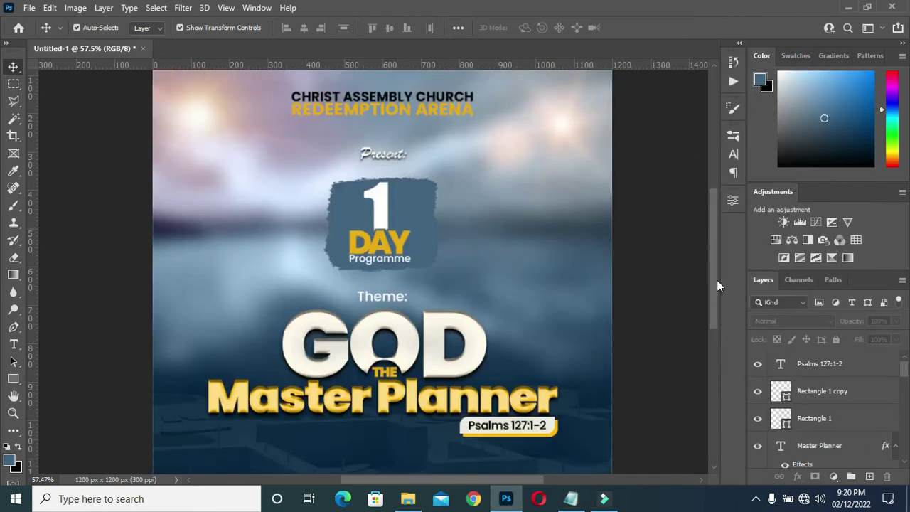
left_click(424, 206)
left_click_drag(426, 213, 427, 213)
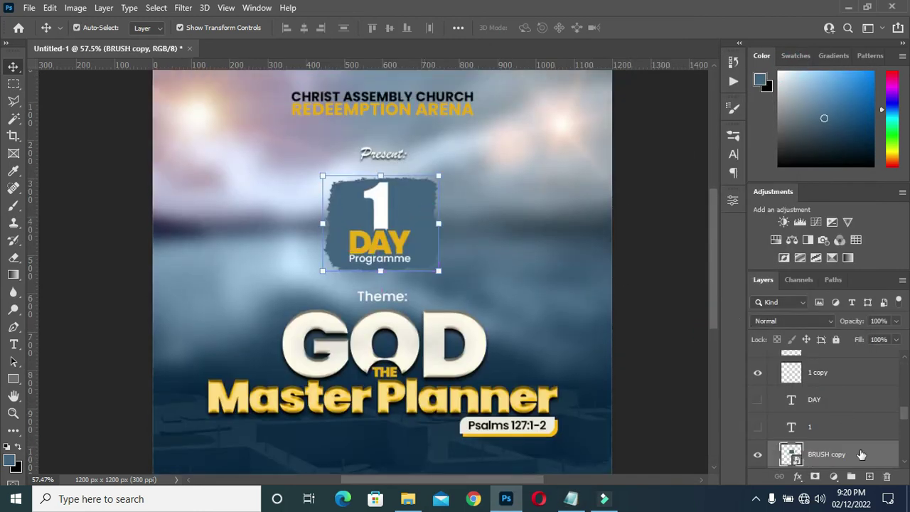
left_click_drag(858, 452, 860, 344)
Shrink the BRUSH copy shape to about 70% and place it to the right of the 1 DAY Programme block.
mouse_move(365, 233)
left_mouse_down()
mouse_move(513, 242)
mouse_move(523, 287)
left_mouse_up()
mouse_move(537, 227)
left_mouse_down()
mouse_move(539, 266)
mouse_move(535, 246)
left_mouse_up()
left_click(638, 28)
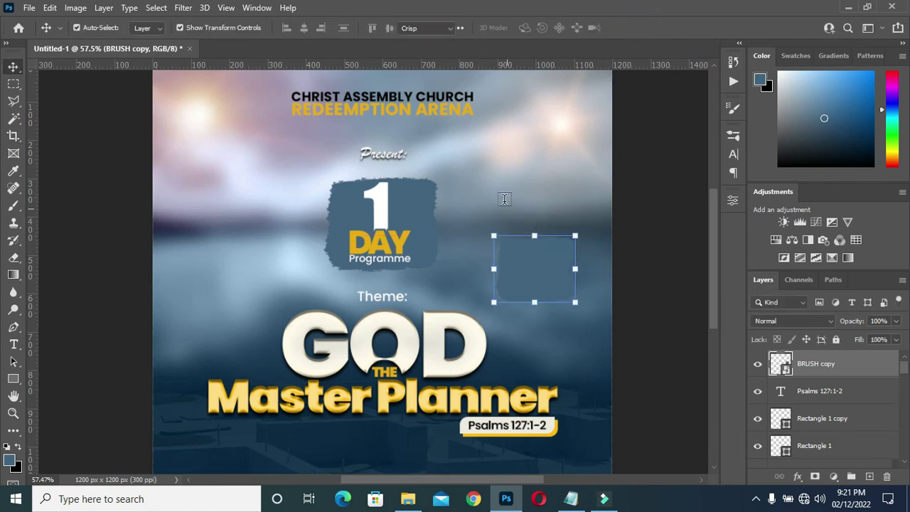
Add the text "17TH" above the small brush shape and colour it golden yellow (e9ab0c) sampled from the word DAY.
key("t")
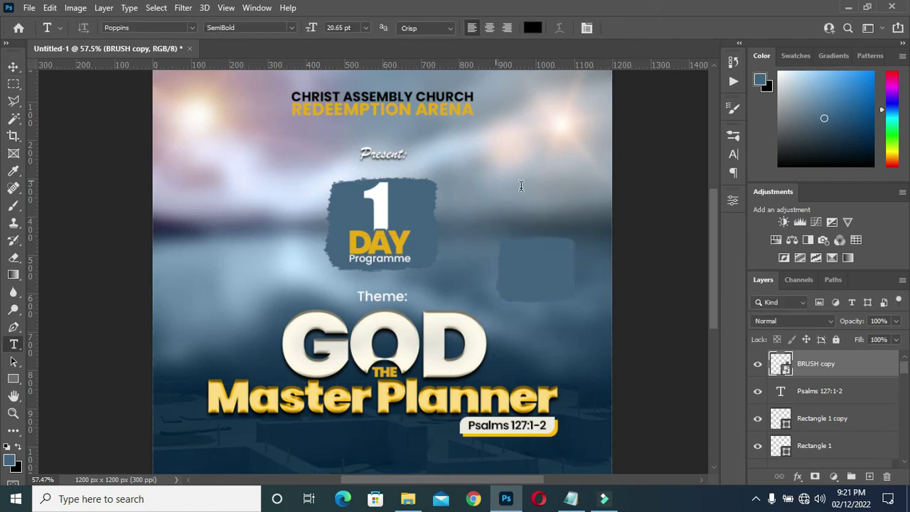
left_click(520, 186)
type("17TH")
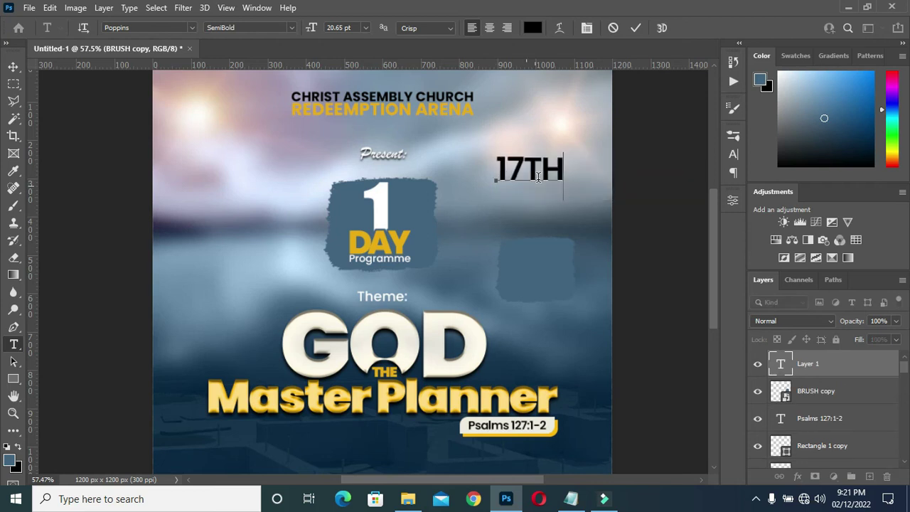
left_click(635, 28)
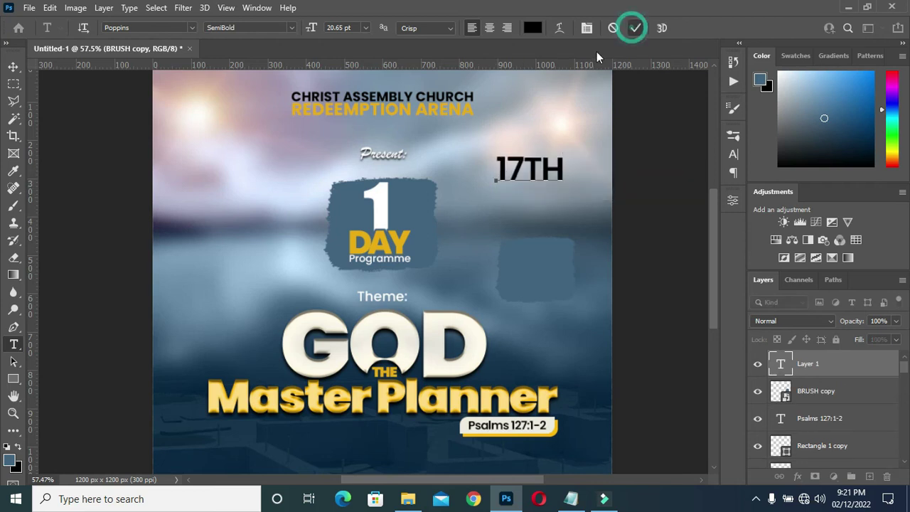
left_click(532, 28)
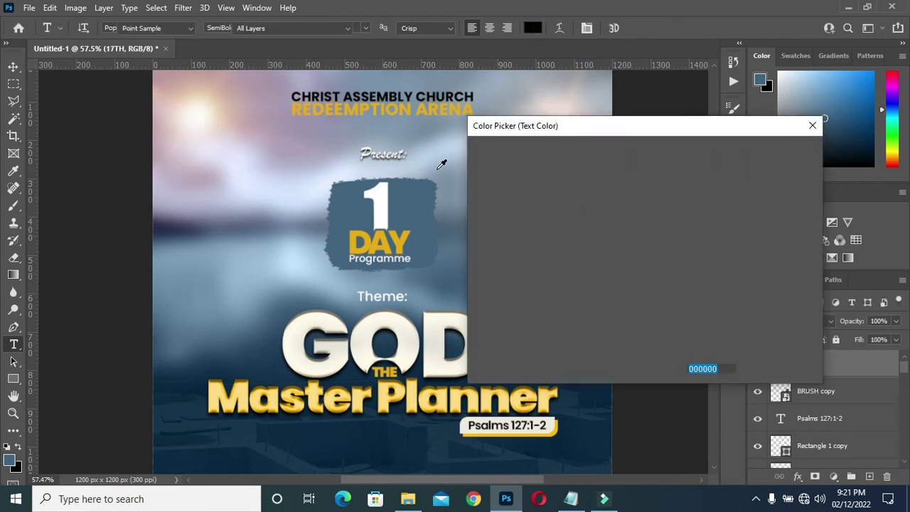
left_click(390, 241)
left_click(785, 155)
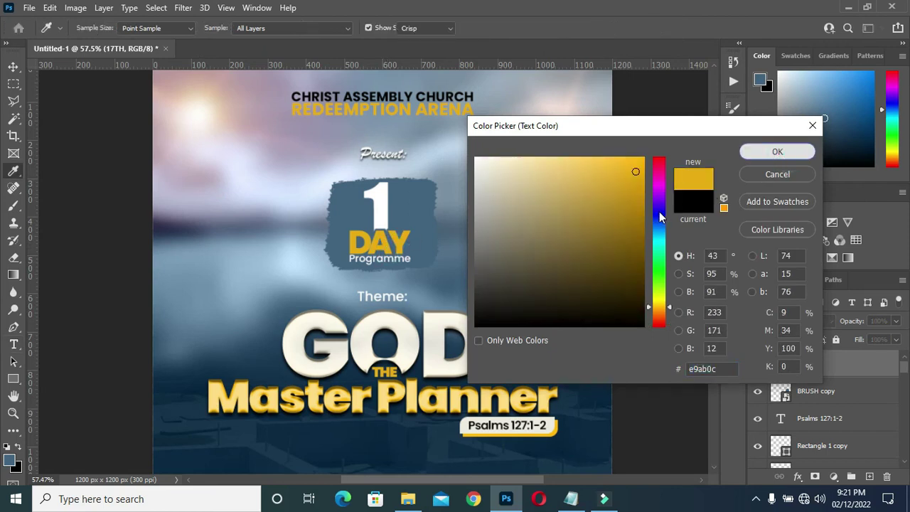
Move the golden 17TH text onto the upper part of the small brush shape and shrink it to fit inside.
left_click(291, 27)
left_click(291, 178)
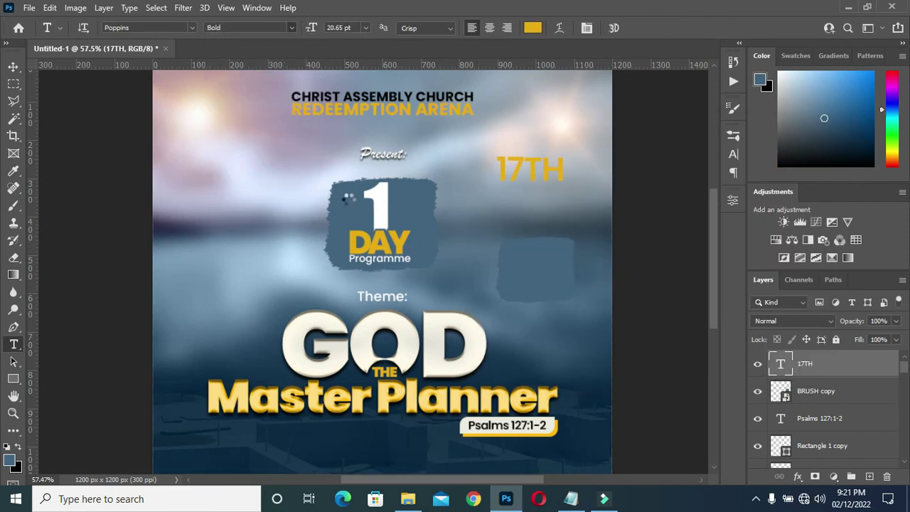
left_click(15, 69)
left_click_drag(535, 170, 518, 252)
scroll(569, 252, "up", 3)
left_click(660, 27)
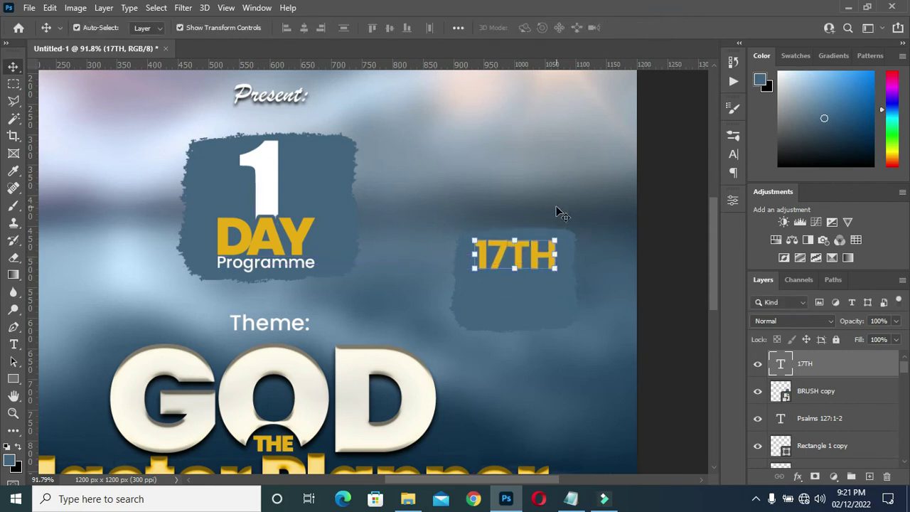
Duplicate the 17TH text and place the copy directly beneath the original on the small brush shape.
key("ctrl")
key("ctrl+j")
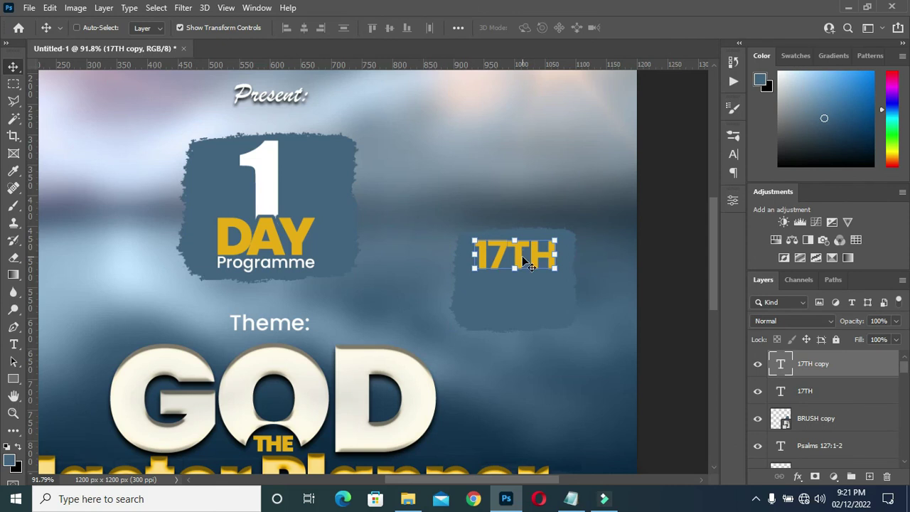
left_click_drag(517, 257, 520, 298)
key("Return")
Switch to the planner notes in Notepad, copy the line "FEBRUARY" and return to the Photoshop flyer.
left_click(571, 498)
left_click(263, 335)
key("shift+Left")
key("shift+Left")
key("shift+Left")
key("shift+Left")
key("shift+Left")
key("shift+Left")
key("shift+Left")
key("shift+Left")
key("ctrl+c")
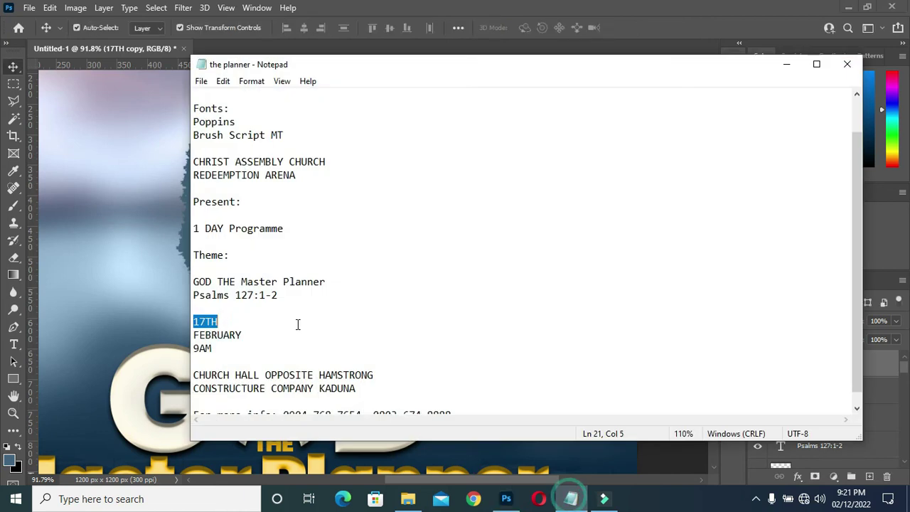
left_click(781, 64)
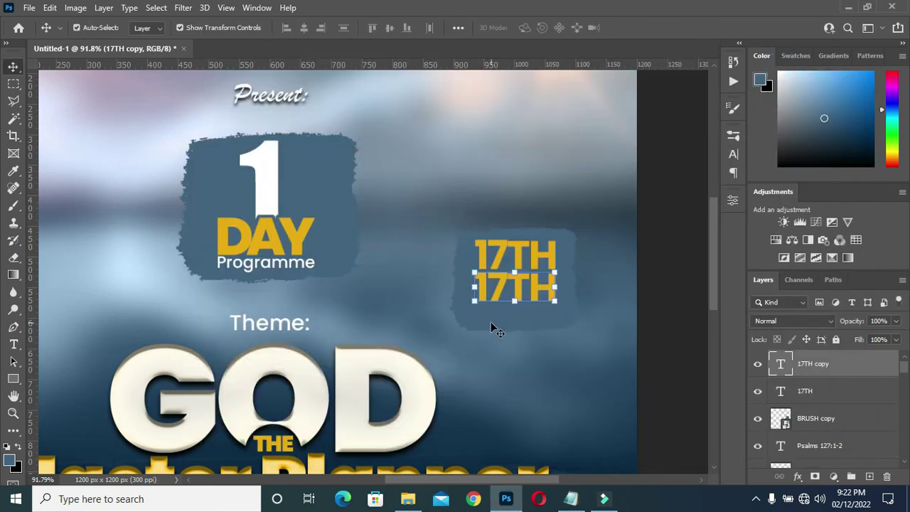
Replace the lower 17TH copy's text with "FEBRUARY", shrink it to the width of 17TH and place it directly beneath.
double_click(520, 290)
key("ctrl+v")
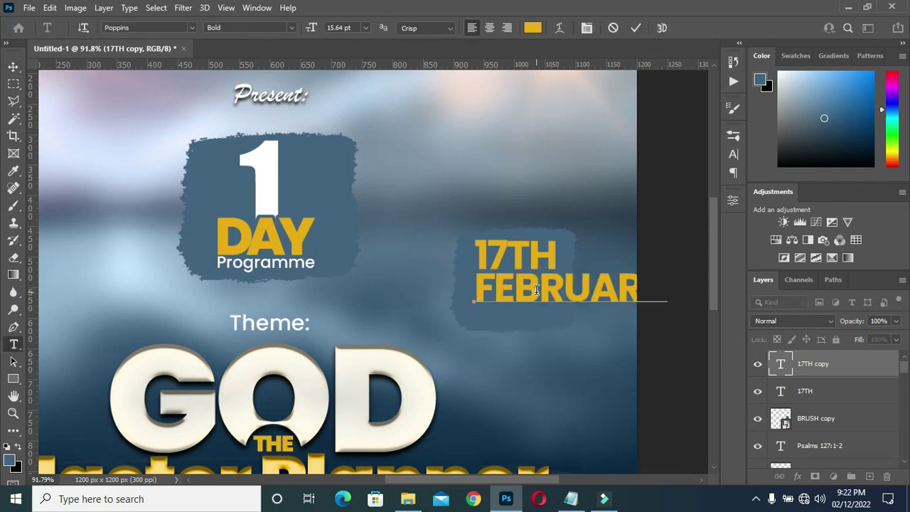
left_click(635, 28)
key("v")
left_click_drag(669, 290, 513, 279)
scroll(519, 294, "up", 3)
key("Return")
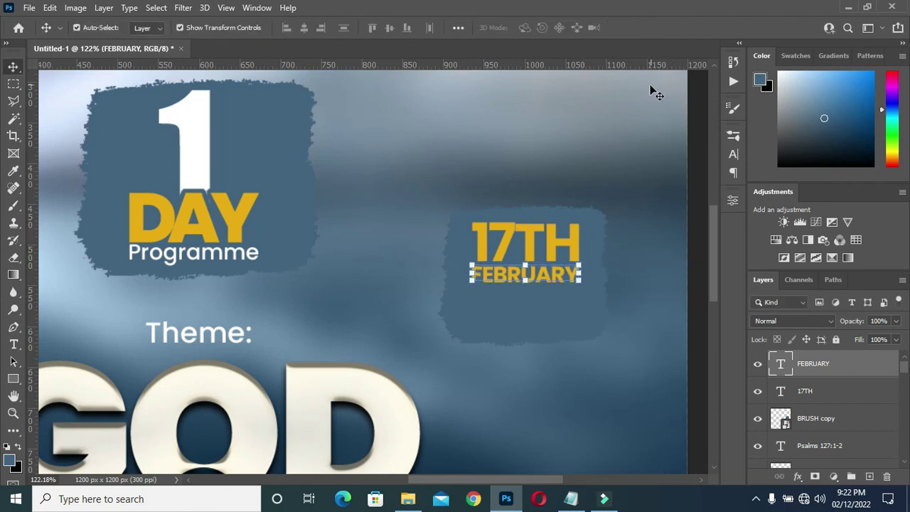
Duplicate the 17TH text, bring the copy to the top of the layer stack and place it below FEBRUARY.
left_click(574, 235)
key("ctrl+j")
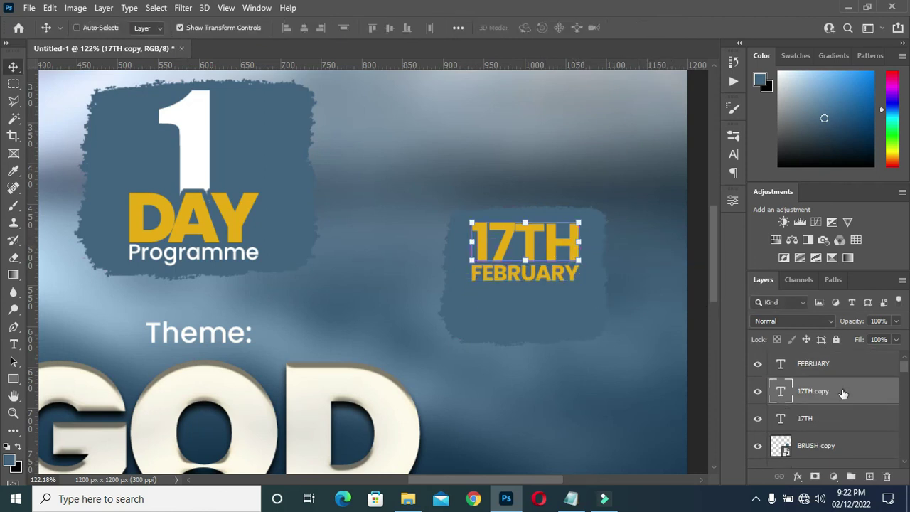
key("ctrl+bracketright")
left_click_drag(523, 248, 536, 304)
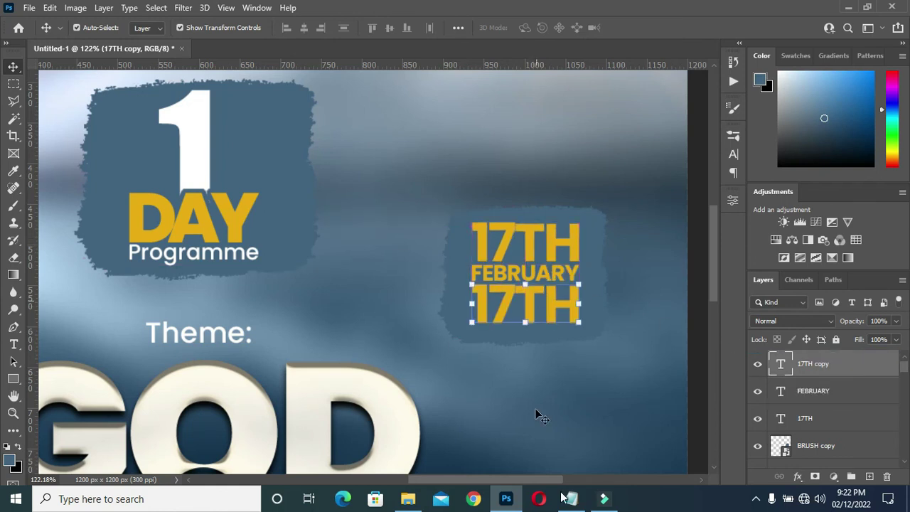
Switch to the planner notes in Notepad, copy the line "9AM" and return to the Photoshop flyer.
left_click(571, 498)
left_click_drag(213, 347, 194, 347)
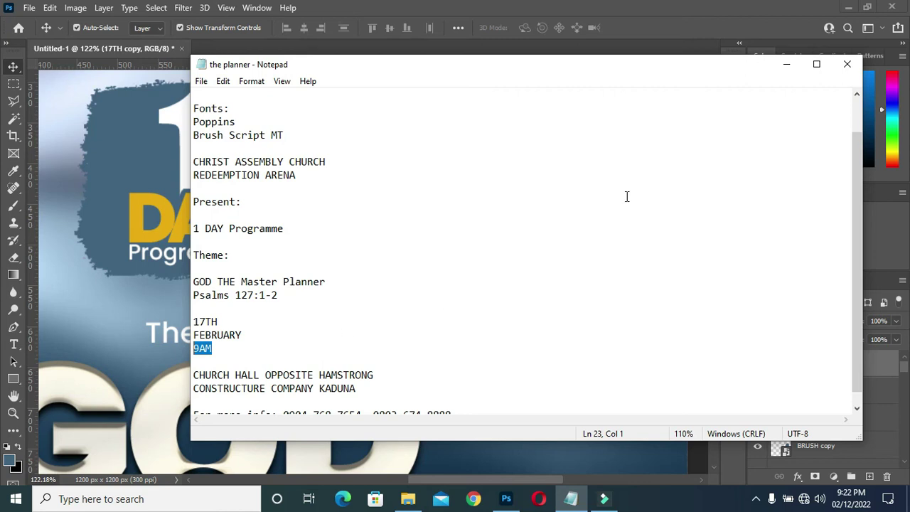
left_click(786, 64)
Replace the text of the 17TH copy below FEBRUARY with "9AM" and align its left edge with the lines above.
left_click_drag(536, 304, 529, 307)
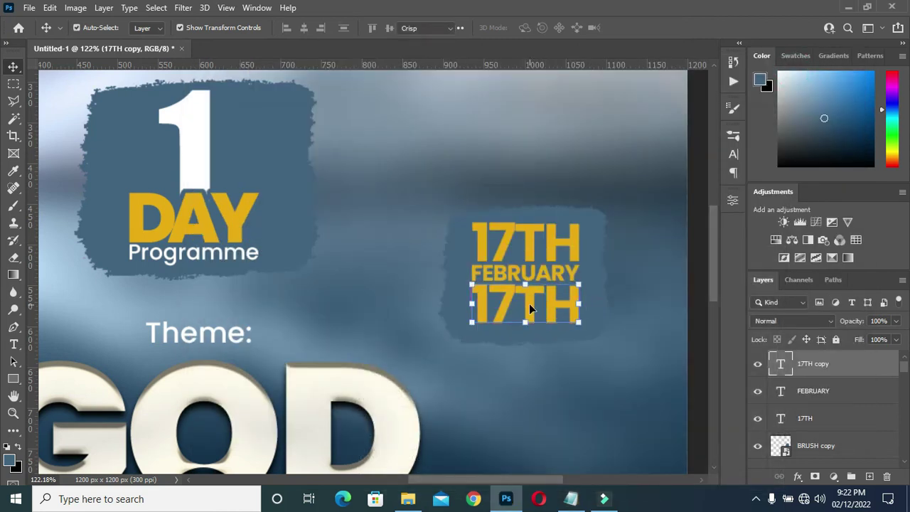
double_click(528, 303)
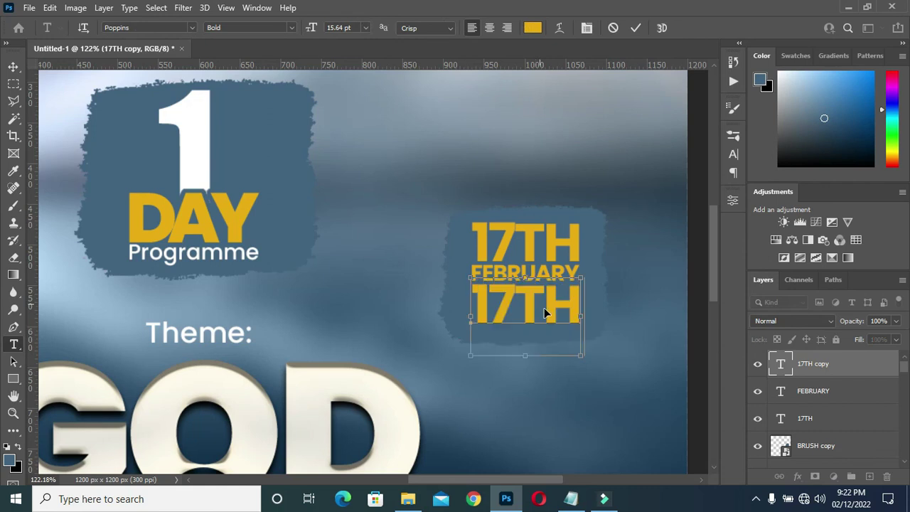
type("9AM")
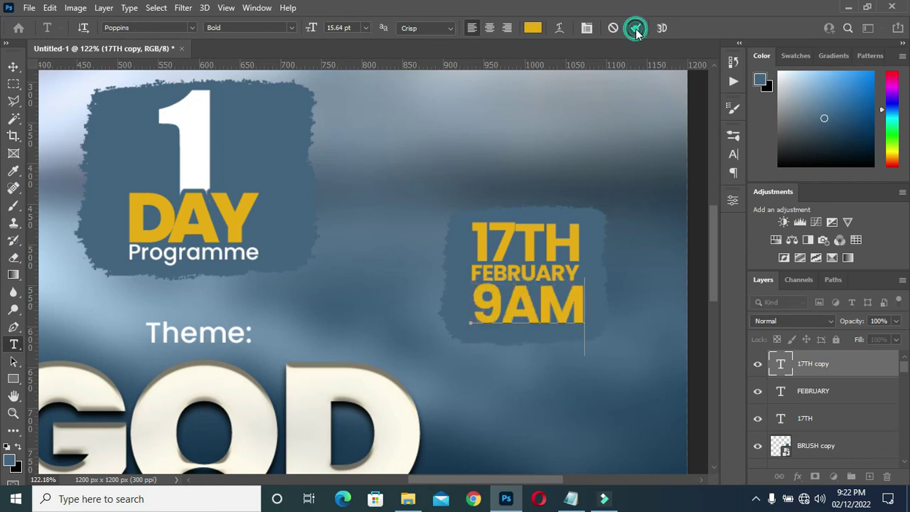
left_click(13, 66)
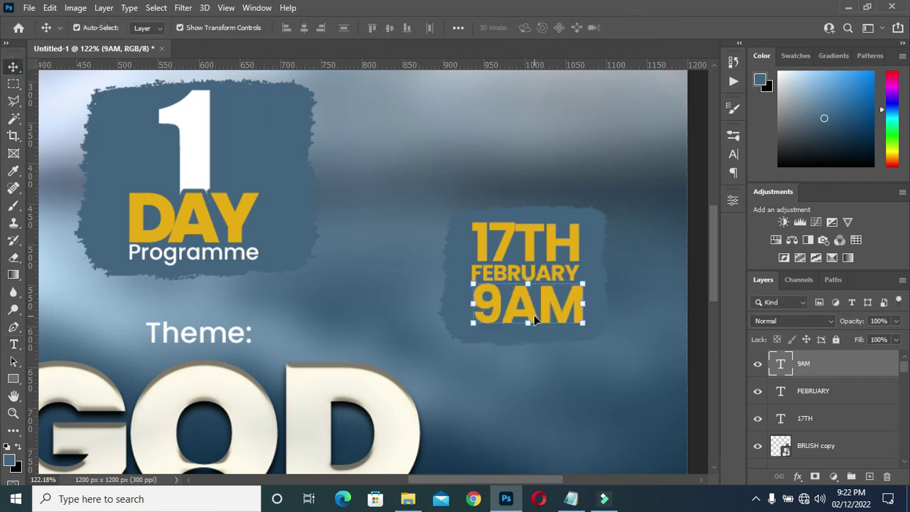
left_click(474, 304)
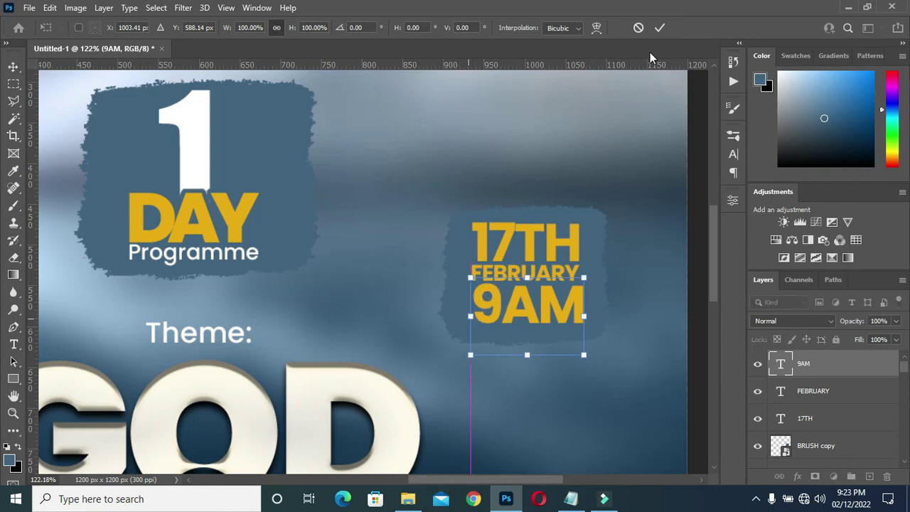
key("Return")
Copy the two venue lines from the planner notes in Notepad and return to the Photoshop flyer.
scroll(533, 237, "down", 4)
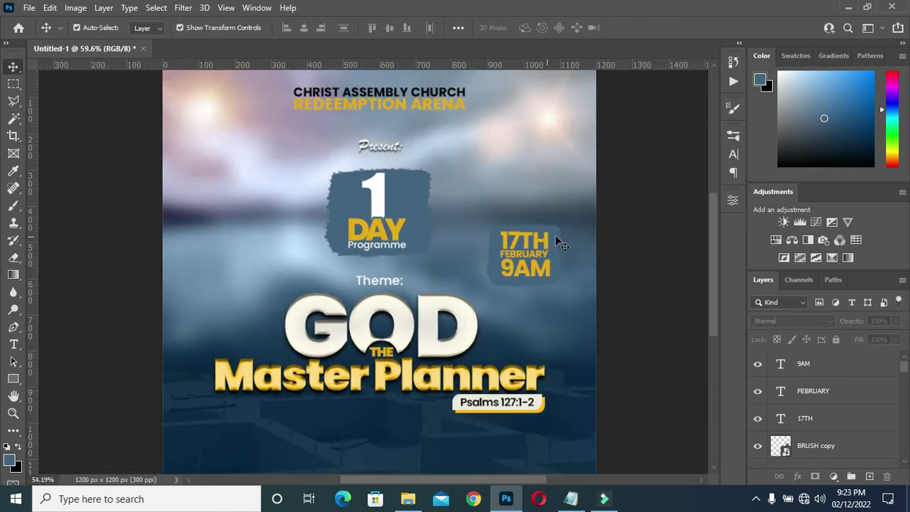
scroll(561, 244, "down", 2)
left_click(570, 498)
left_click(361, 377)
left_click_drag(333, 377, 236, 358)
left_click(786, 64)
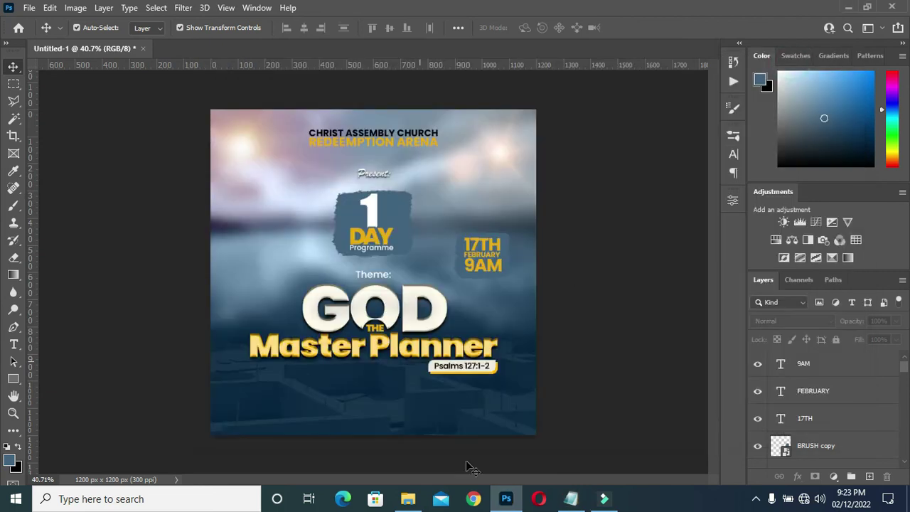
Place the download-removebg-preview pin image from The master planner folder, scaled to about 9.5%, at the flyer's lower left.
left_click(407, 498)
left_click(498, 213)
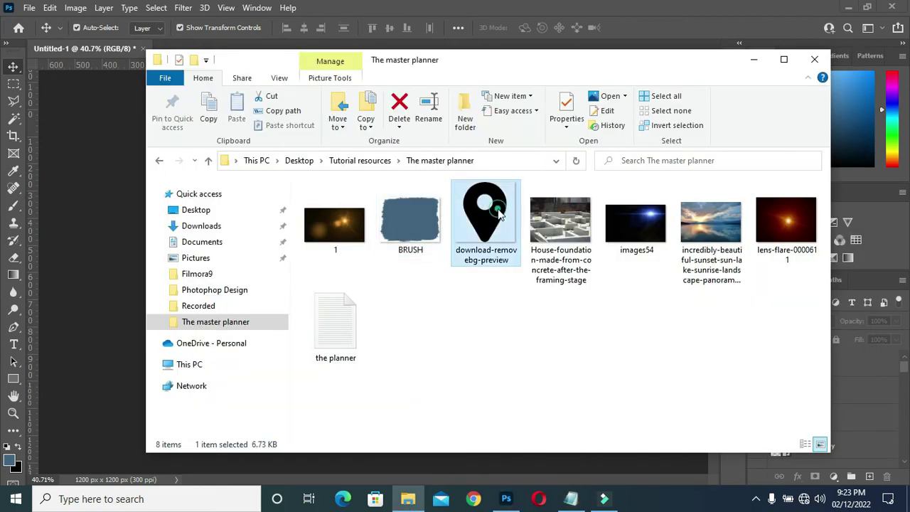
left_click_drag(493, 223, 134, 343)
left_click_drag(371, 86, 359, 372)
scroll(360, 372, "up", 3)
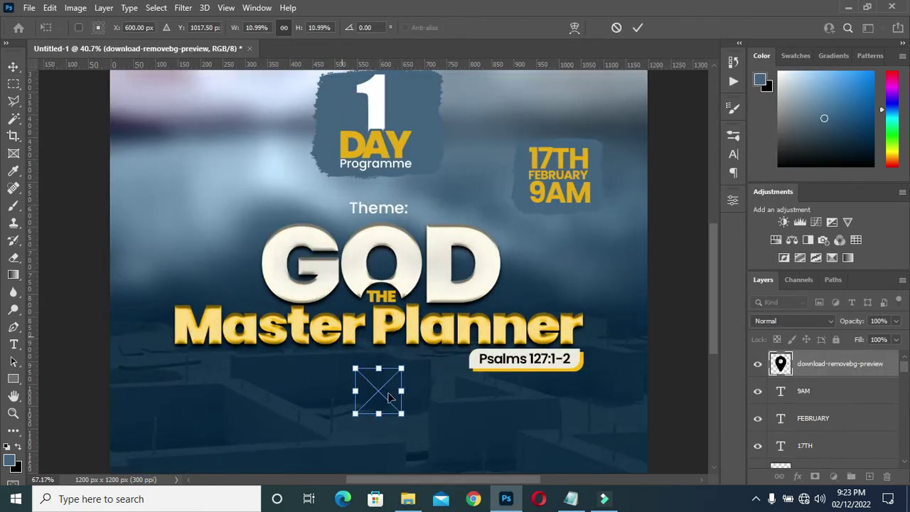
scroll(375, 386, "down", 1)
scroll(378, 408, "up", 1)
left_click_drag(379, 409, 170, 421)
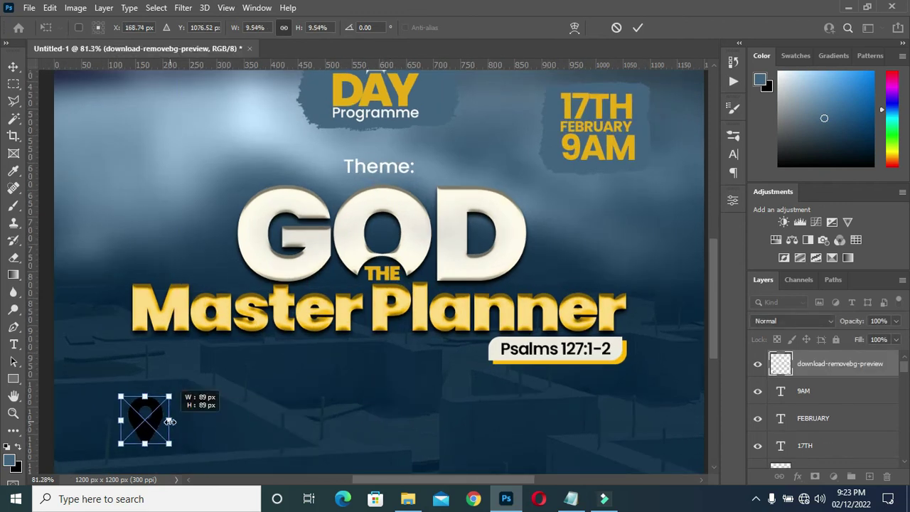
left_click(638, 27)
Turn the black location pin white with a Hue/Saturation adjustment, setting Lightness to +100.
left_click(75, 7)
mouse_move(122, 45)
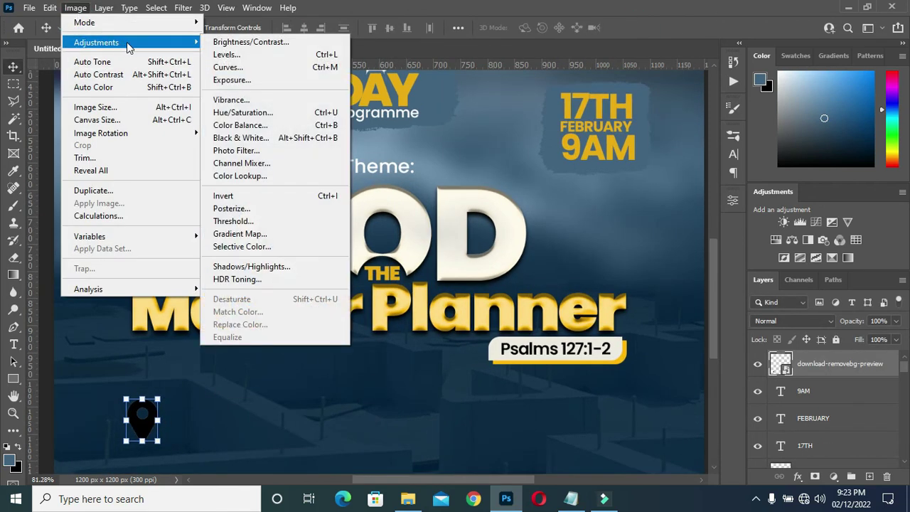
left_click(243, 112)
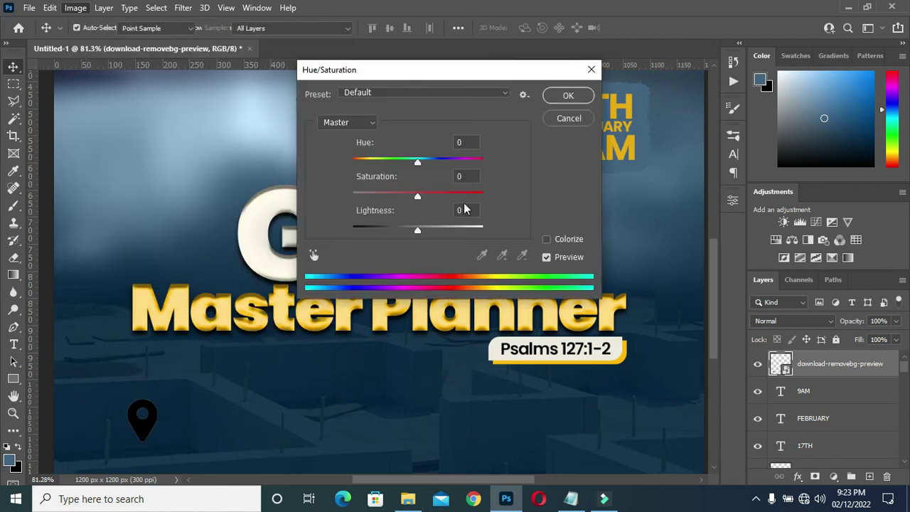
left_click_drag(417, 233, 511, 235)
left_click(568, 96)
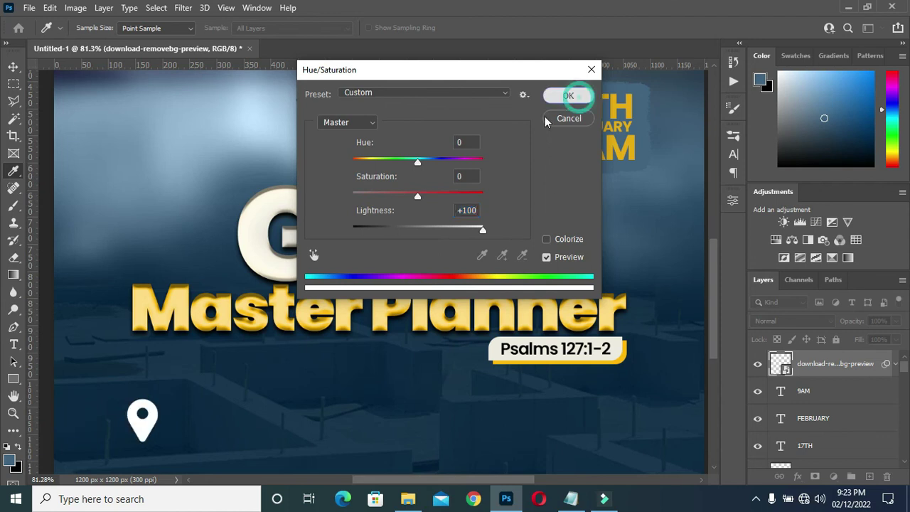
key("v")
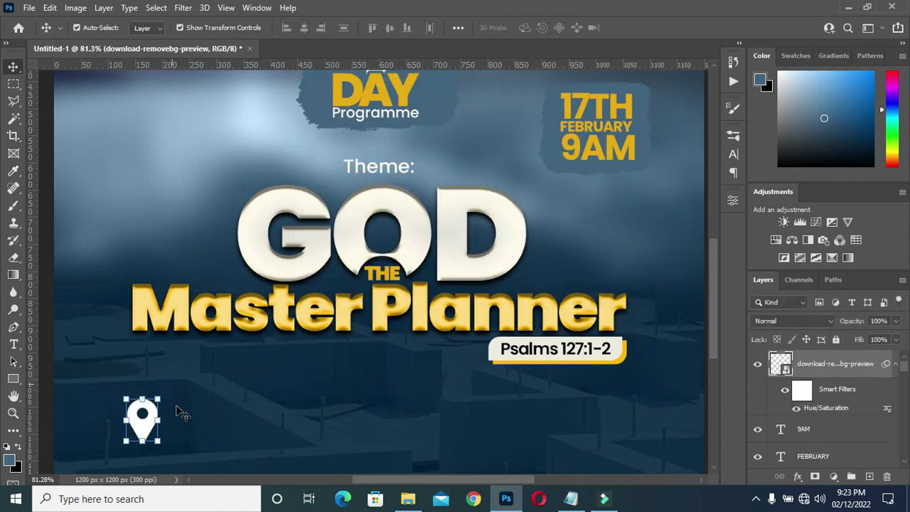
Scale the white location pin down to 6% at the flyer's lower left.
scroll(183, 413, "down", 3)
scroll(169, 416, "up", 3)
key("ctrl+t")
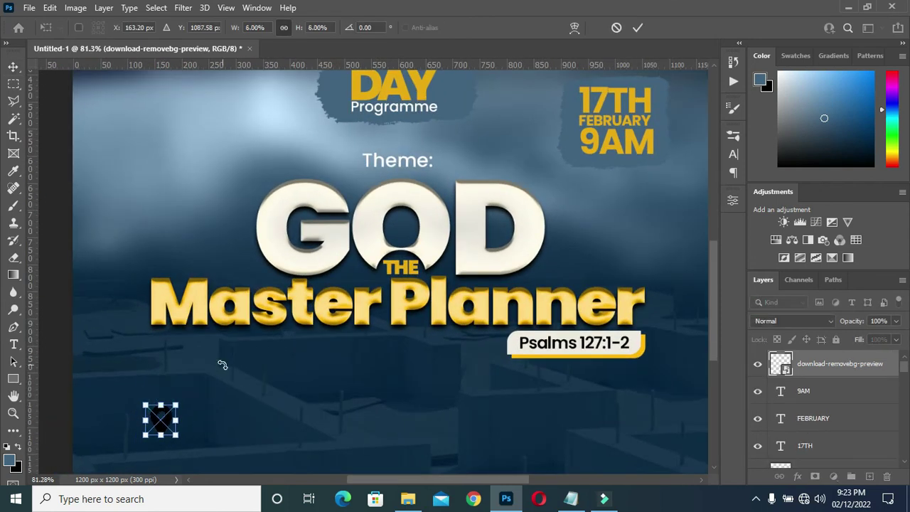
key("Return")
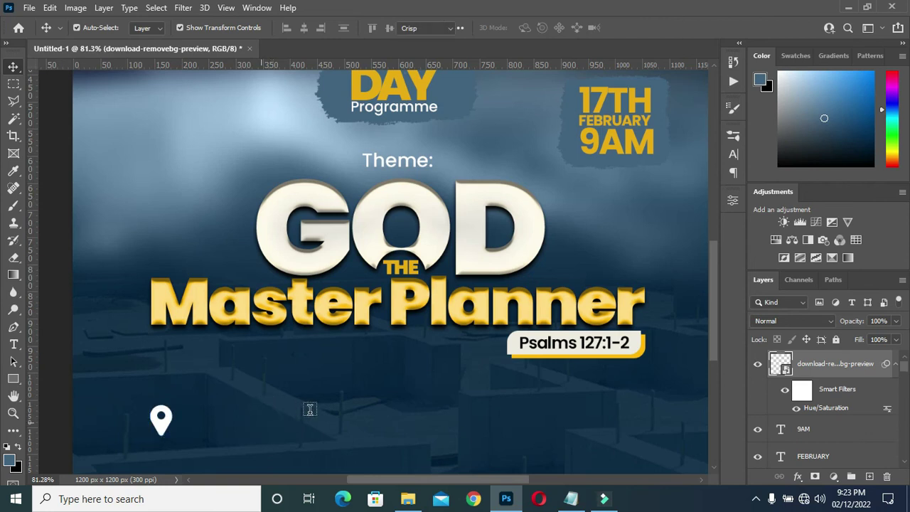
Add a new text layer beside the location pin containing the two copied venue lines.
key("t")
left_click(310, 409)
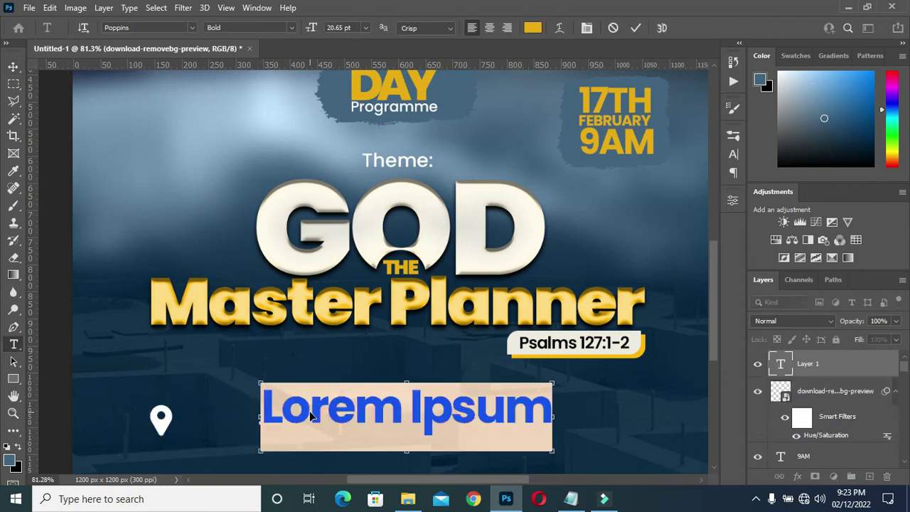
key("ctrl+v")
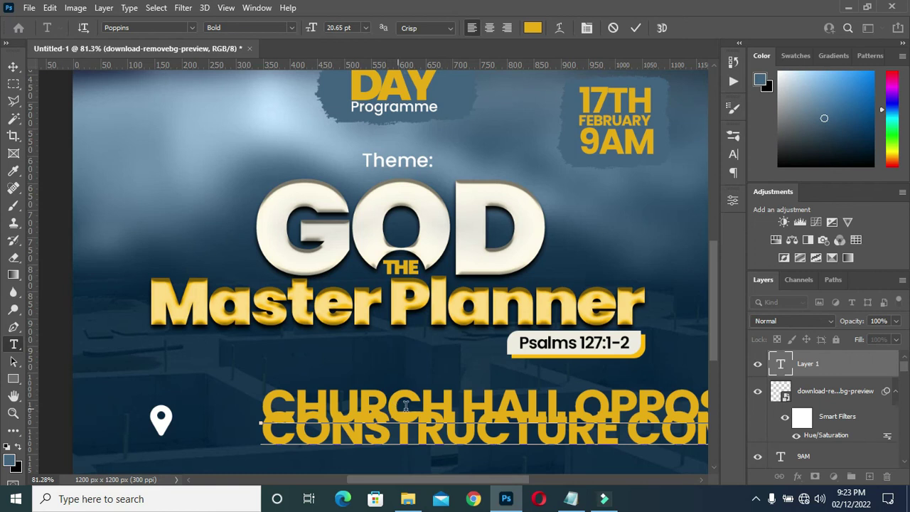
key("ctrl+0")
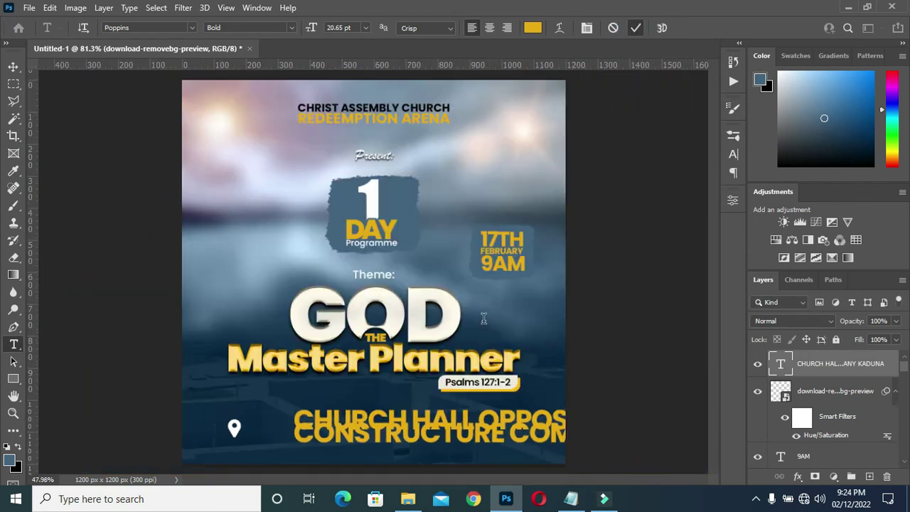
key("ctrl+Return")
Move the venue text next to the location pin and scale it down to about 52%.
key("v")
left_click_drag(497, 430, 348, 438)
key("ctrl+t")
scroll(340, 452, "up", 3)
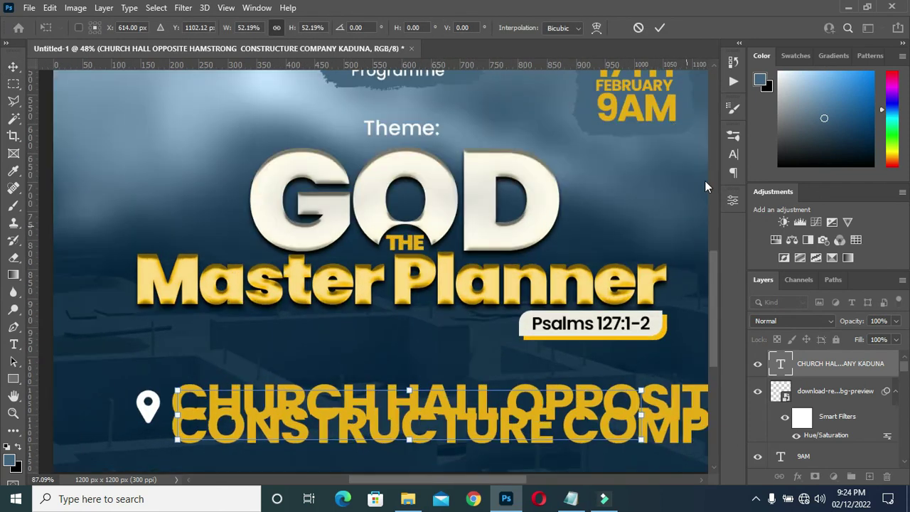
Set the leading of the two-line venue text to 10 pt.
left_click(732, 154)
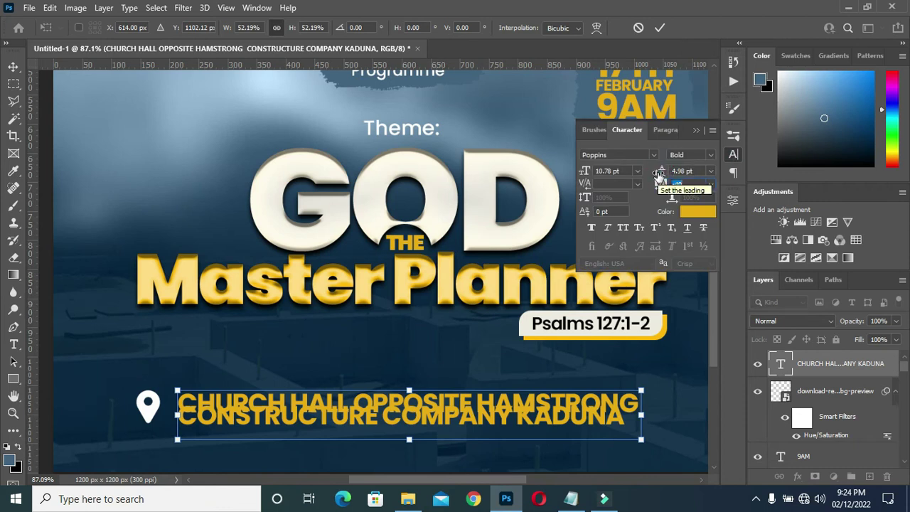
left_click_drag(661, 175, 670, 187)
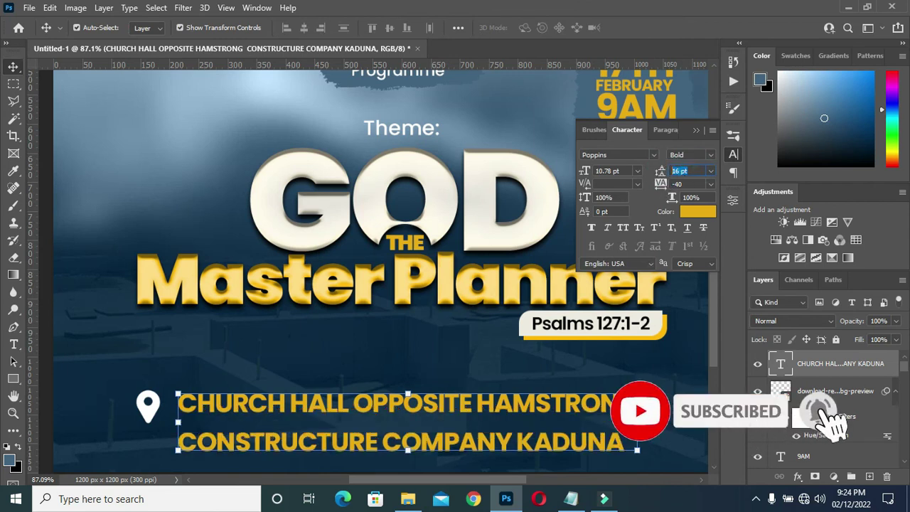
key("Return")
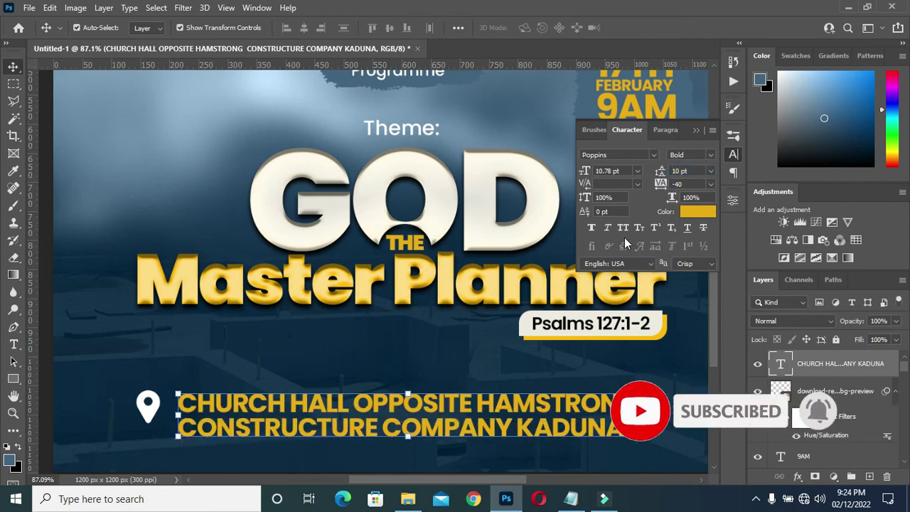
left_click(697, 130)
Shrink the venue text further so that it takes up less of the flyer's width.
key("ctrl+0")
left_click_drag(600, 375, 527, 366)
left_click(659, 28)
Scale the location pin to about 4.8% and place it just to the left of the venue text.
scroll(253, 345, "up", 3)
left_click_drag(269, 353, 279, 355)
key("ctrl+t")
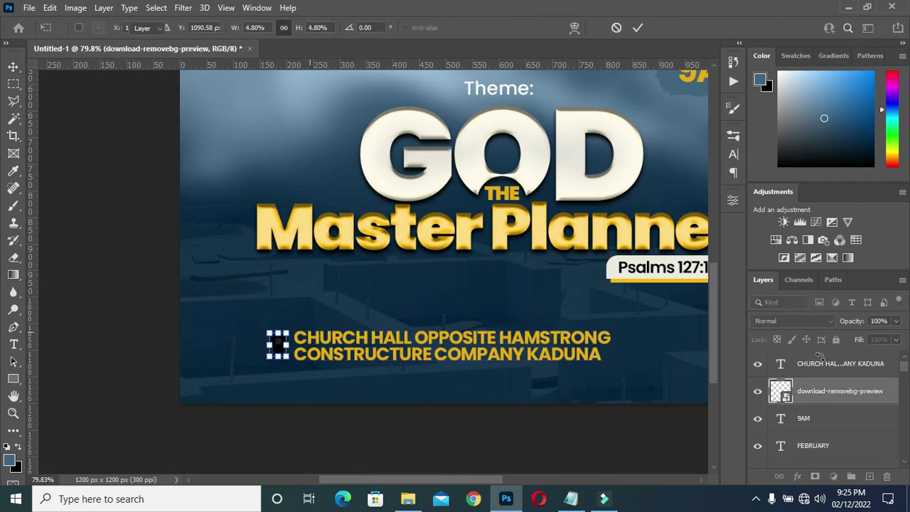
key("Return")
Group the venue text with the location pin, scale the group to about 91.4% and place it centred beneath the theme title.
left_click(825, 363, "shift")
key("ctrl+g")
key("ctrl+a")
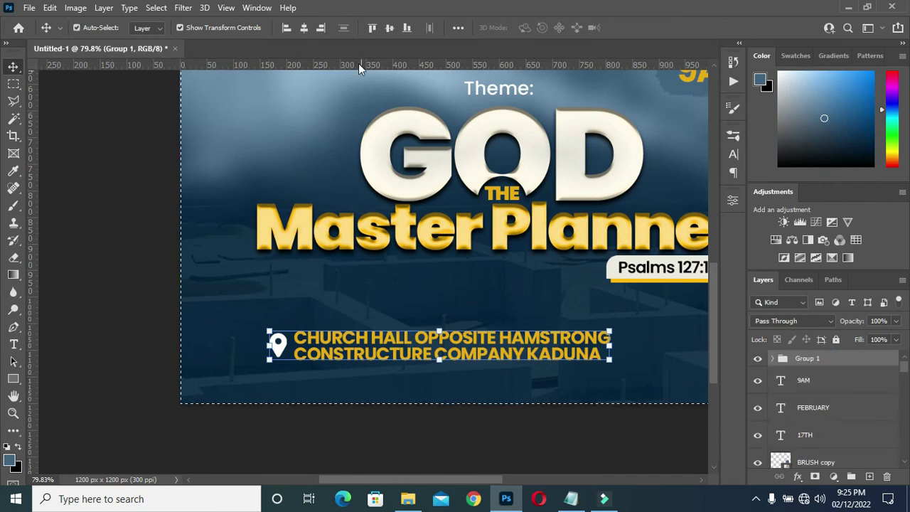
scroll(396, 121, "down", 2)
key("ctrl+t")
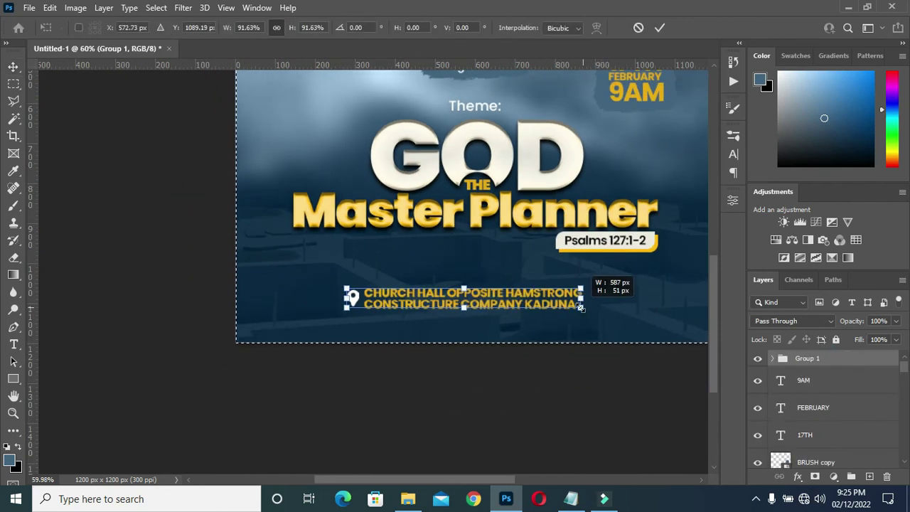
left_click_drag(506, 295, 516, 295)
key("Return")
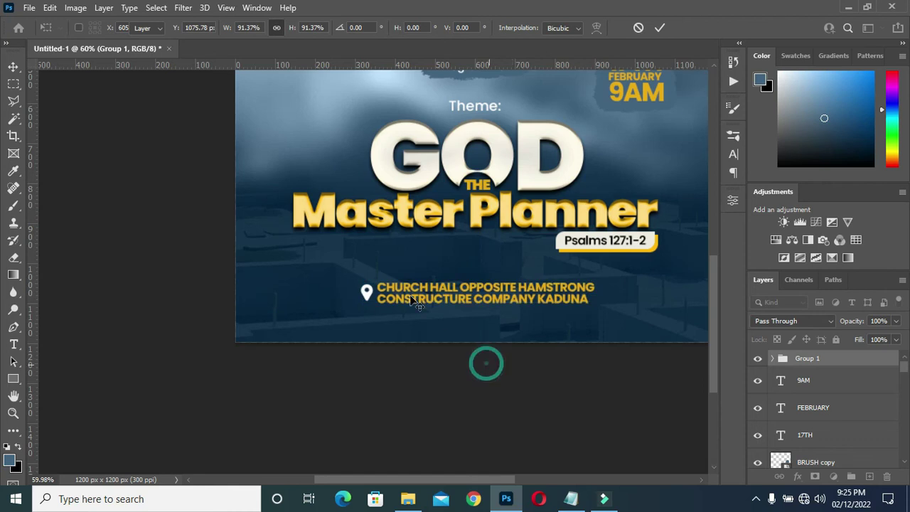
Draw a 1252 × 53 px rectangle across the flyer just below the venue text and fill it white.
key("ctrl+0")
scroll(682, 223, "up", 3)
scroll(561, 341, "down", 2)
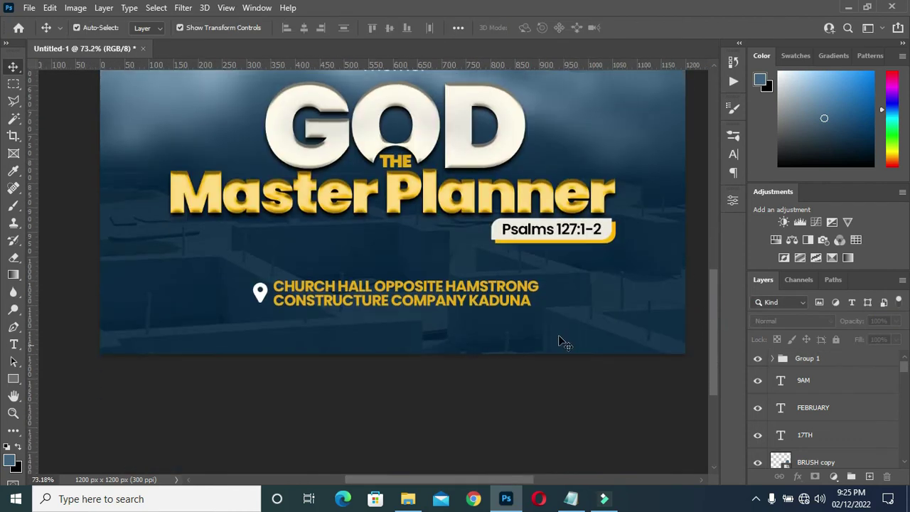
left_click(12, 379)
left_click_drag(88, 312, 697, 336)
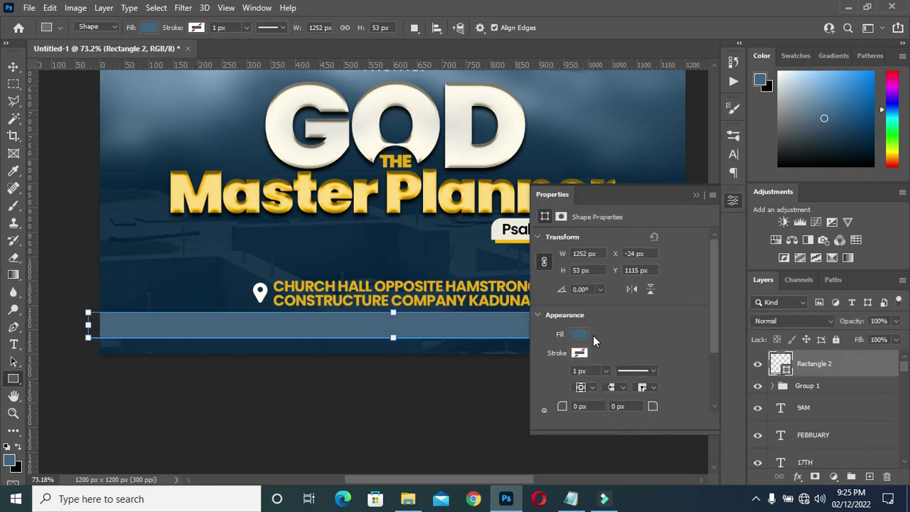
left_click(579, 334)
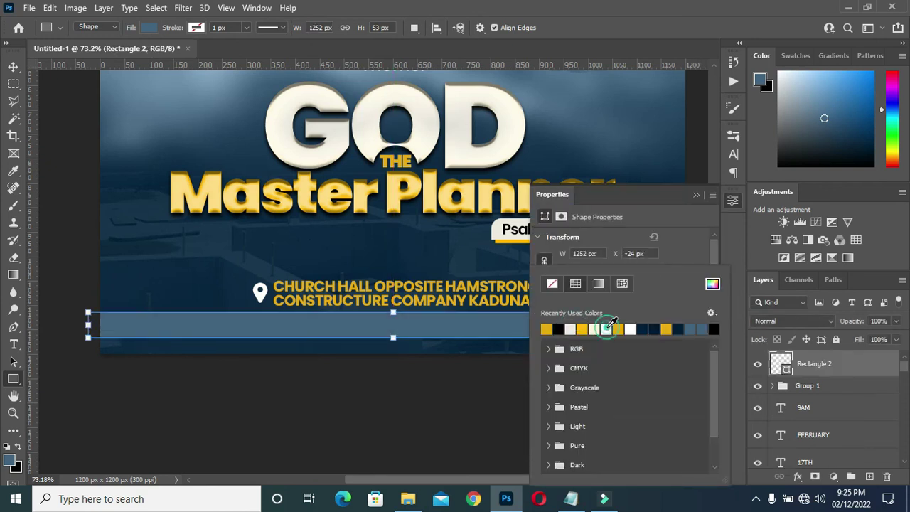
left_click(629, 328)
left_click(695, 195)
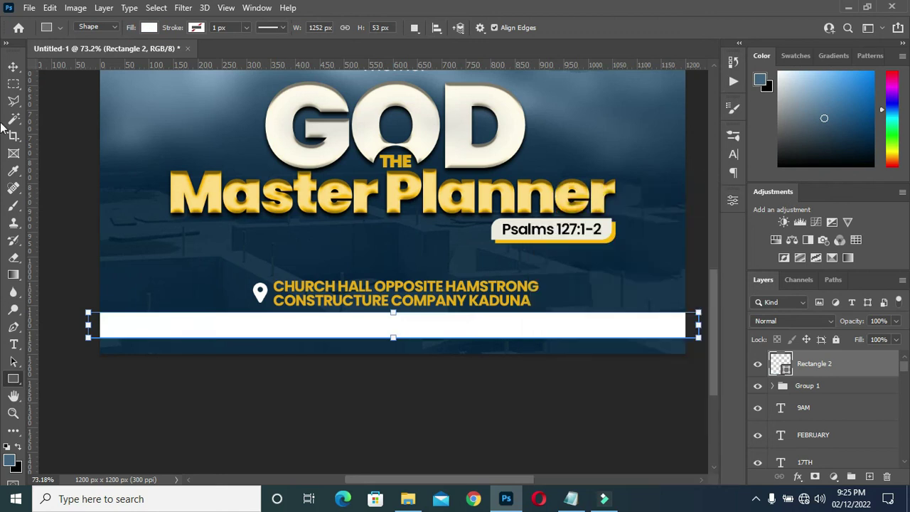
left_click(13, 66)
Copy the "For more info" line with the contact phone numbers from the Notepad notes and paste it as new text on the flyer.
left_click(570, 499)
left_click_drag(454, 403, 159, 403)
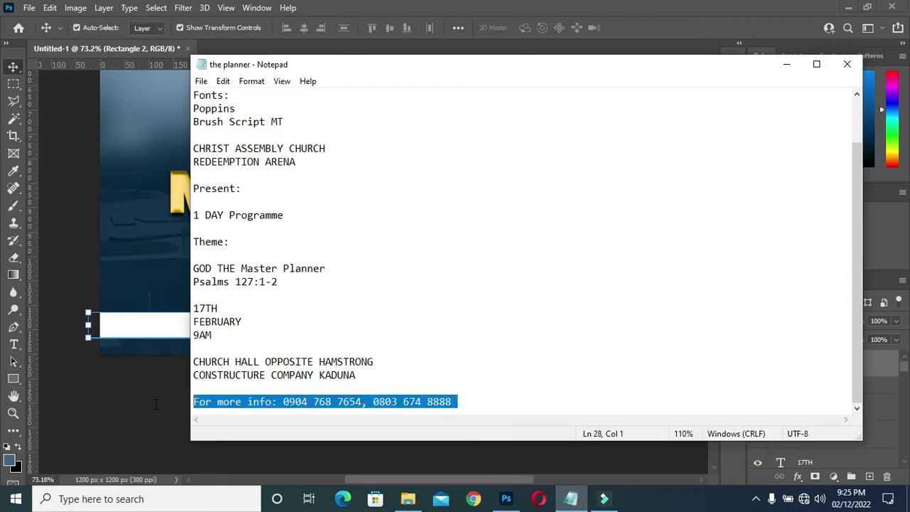
left_click(789, 71)
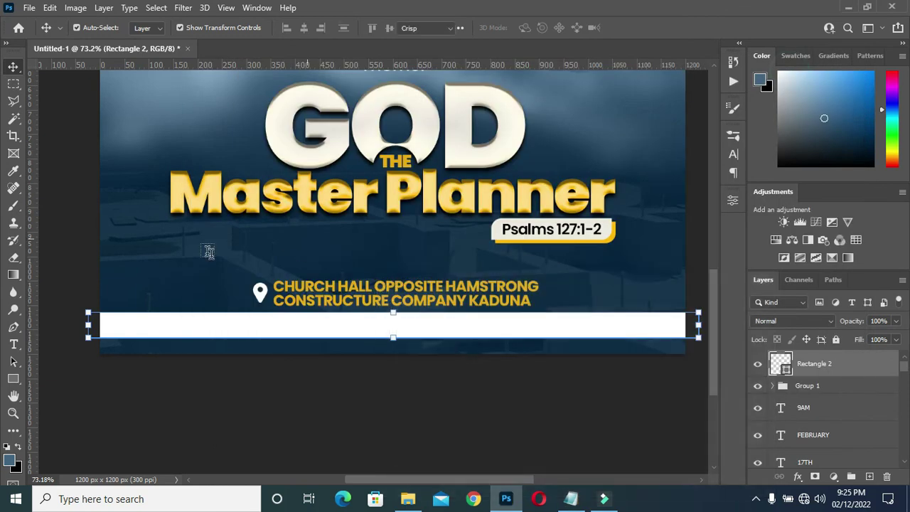
key("t")
left_click(210, 253)
key("ctrl+v")
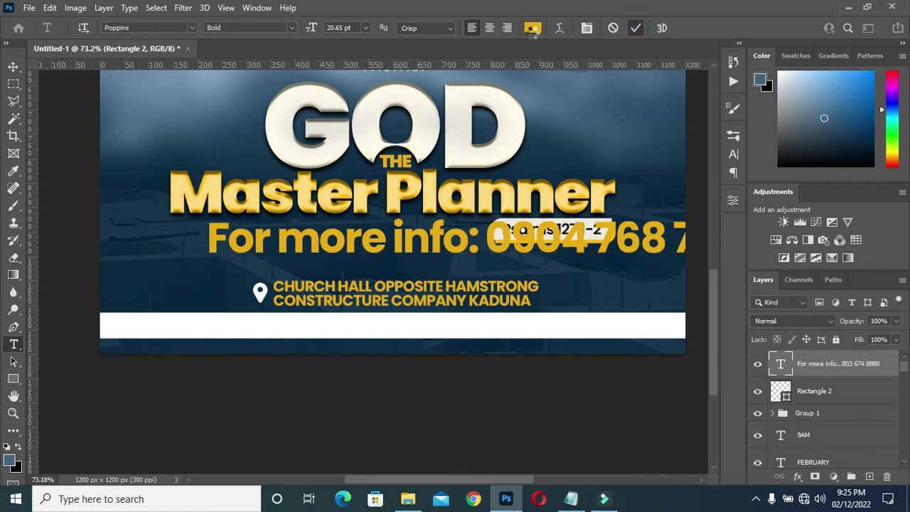
Colour the contact text black (000000), scale it to about 32.4% and place it centred on the white bar.
left_click(532, 27)
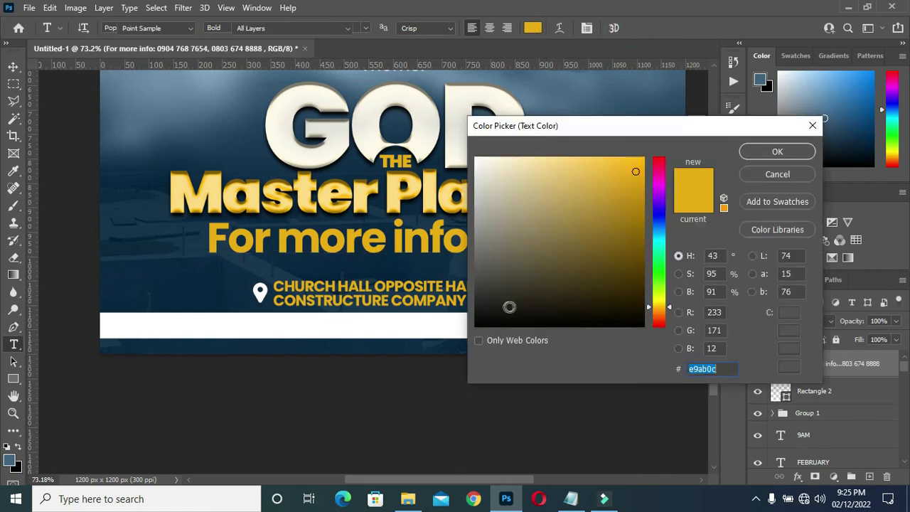
left_click_drag(489, 316, 475, 327)
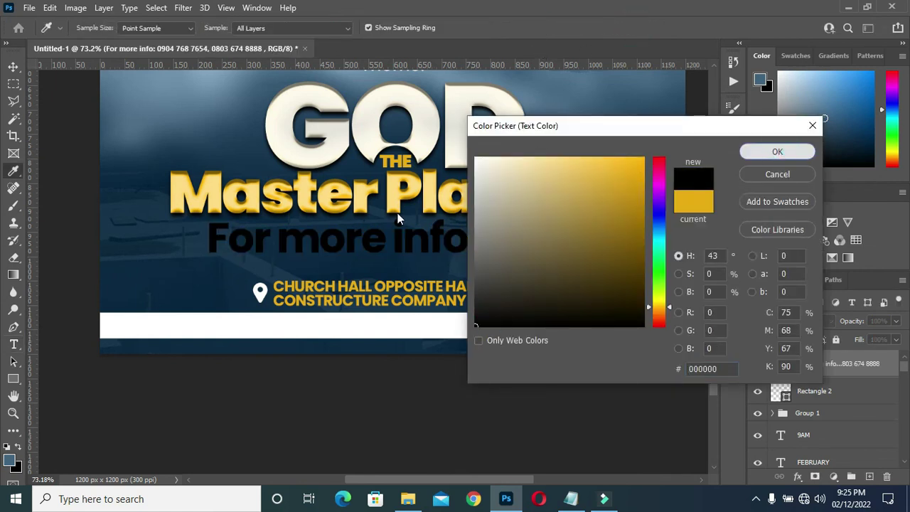
key("Return")
left_click(13, 66)
left_click_drag(644, 219, 380, 328)
left_click_drag(537, 328, 540, 329)
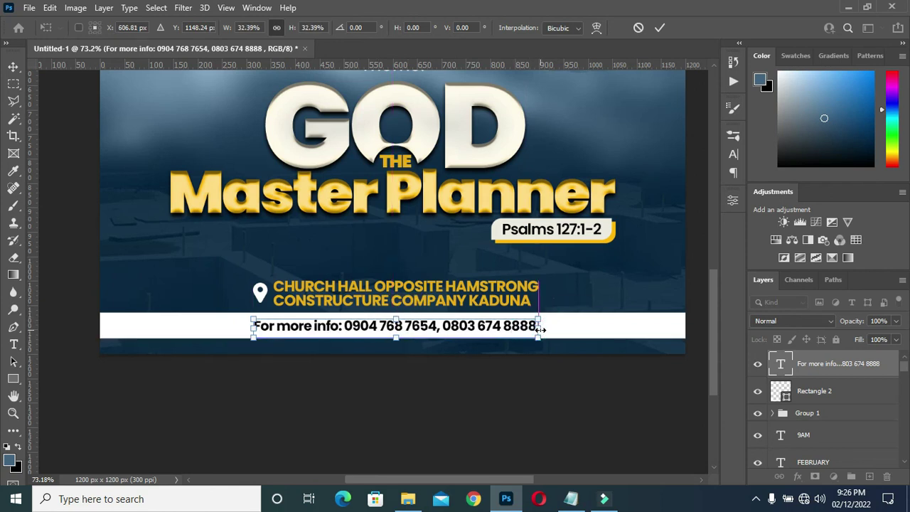
left_click(659, 27)
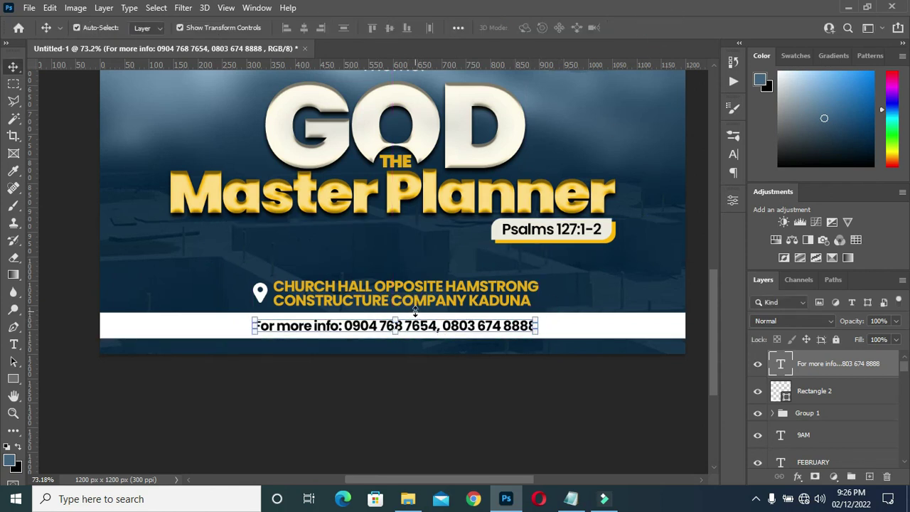
Examine the whole flyer's layout and balance with the contact bar in place.
key("ctrl+0")
left_click(568, 346)
scroll(428, 303, "down", 2)
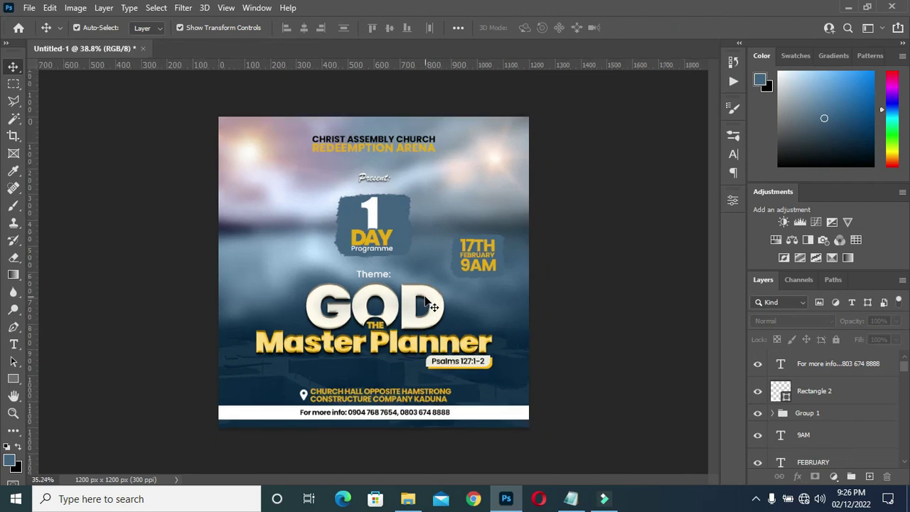
scroll(430, 318, "up", 1)
scroll(437, 238, "down", 1)
scroll(421, 266, "up", 3)
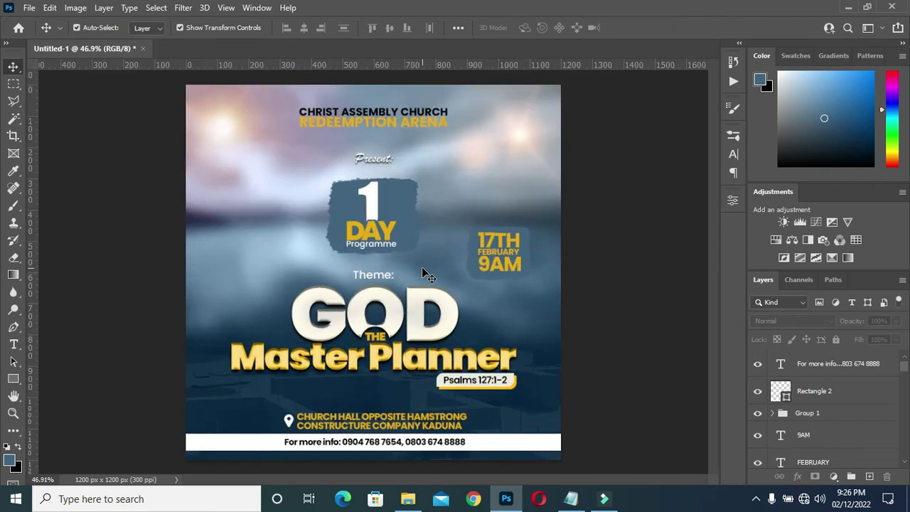
scroll(422, 266, "down", 4)
scroll(400, 260, "up", 5)
scroll(442, 252, "down", 2)
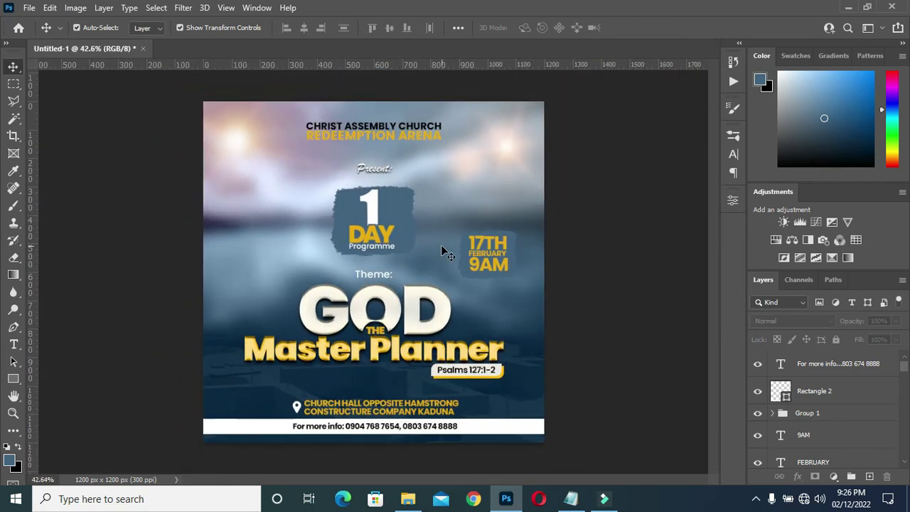
scroll(441, 218, "up", 1)
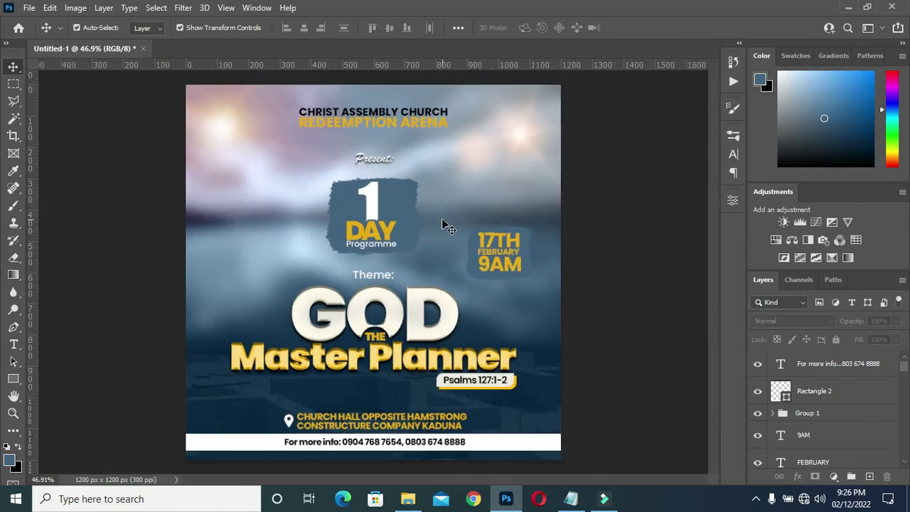
Place the blue lens-flare image images54 from the file folder, scale it to about 79% and position it over the flyer's lower half.
left_click(407, 498)
left_click(639, 225)
left_click_drag(642, 215, 120, 358)
left_click_drag(391, 349, 391, 350)
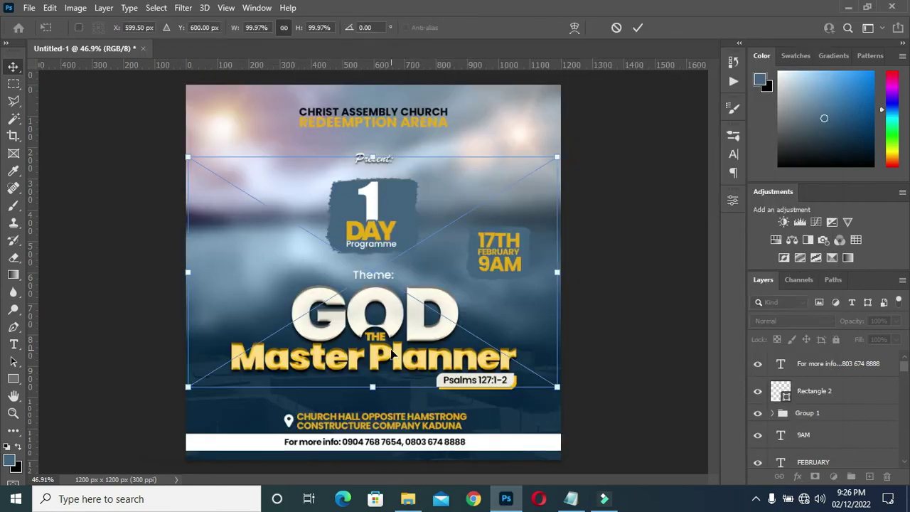
left_click_drag(414, 215, 421, 291)
left_click(637, 28)
key("ctrl+t")
left_click_drag(381, 232, 382, 280)
left_click(637, 28)
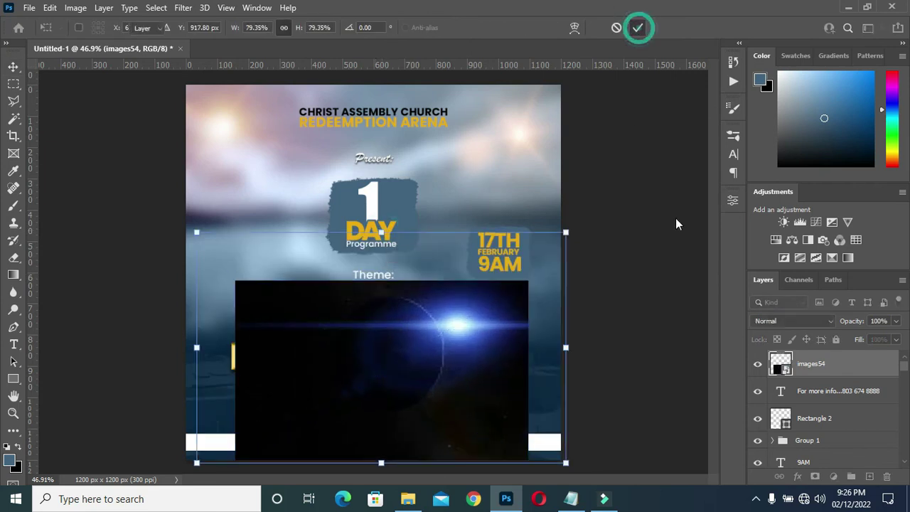
Set the flare layer's blend mode to Screen and move the flare onto the lower edge of the word "Planner".
left_click(786, 321)
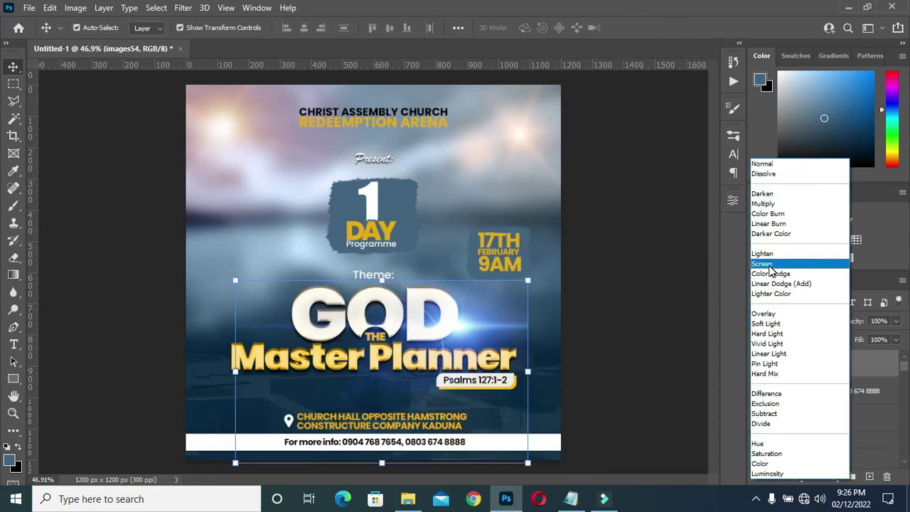
left_click(769, 264)
left_click_drag(462, 331, 367, 375)
scroll(444, 328, "down", 2)
left_click_drag(444, 328, 412, 358)
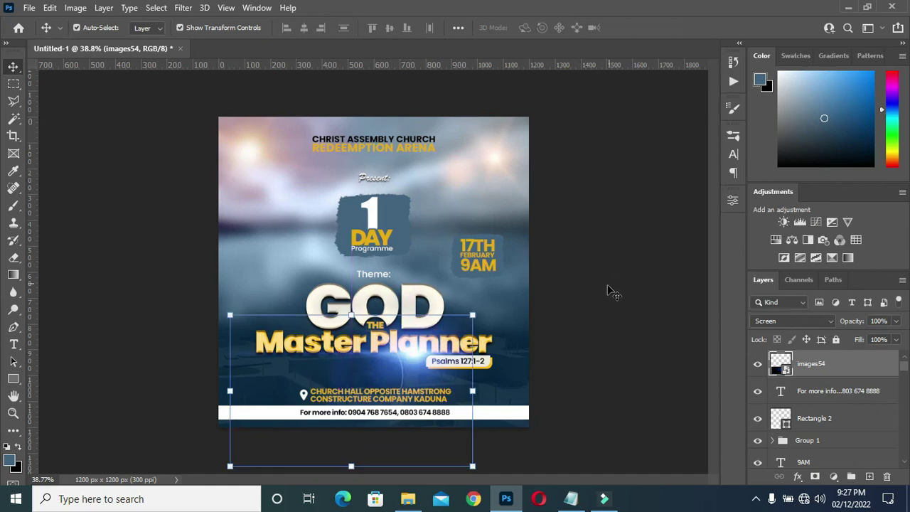
Add a layer mask to the flare and paint on it in black with a 400 px brush to fade the image's edges.
scroll(604, 291, "up", 3)
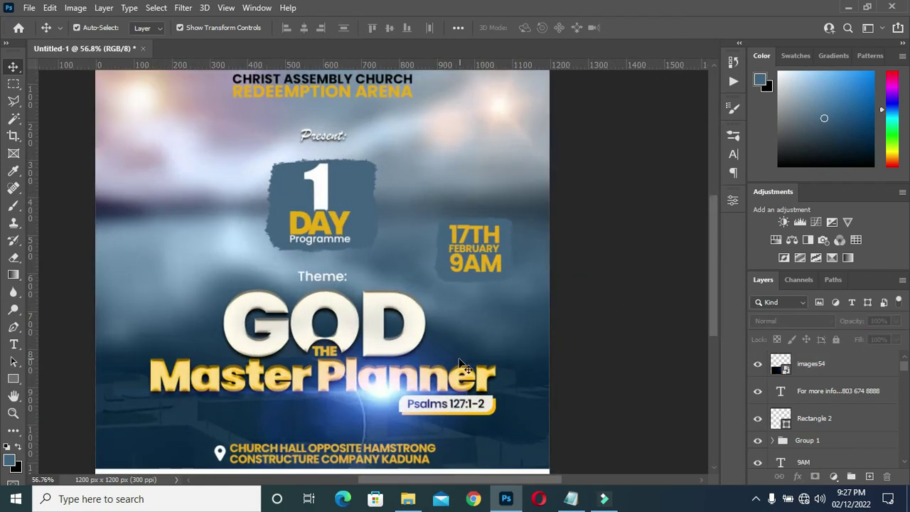
left_click(463, 366)
scroll(463, 366, "down", 1)
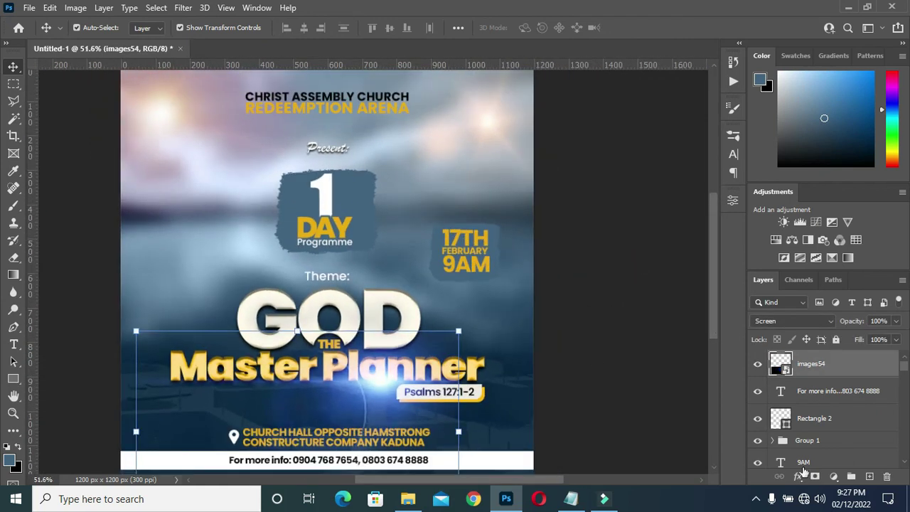
left_click(815, 477)
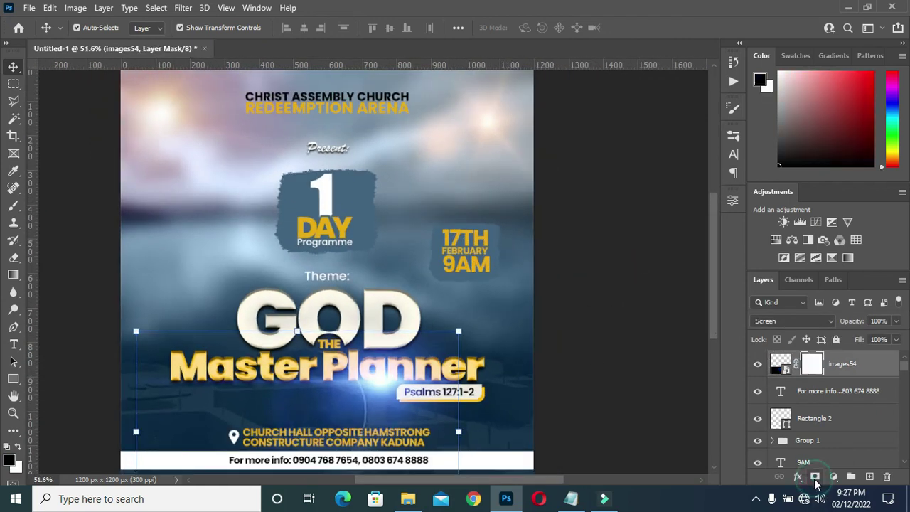
left_click(13, 206)
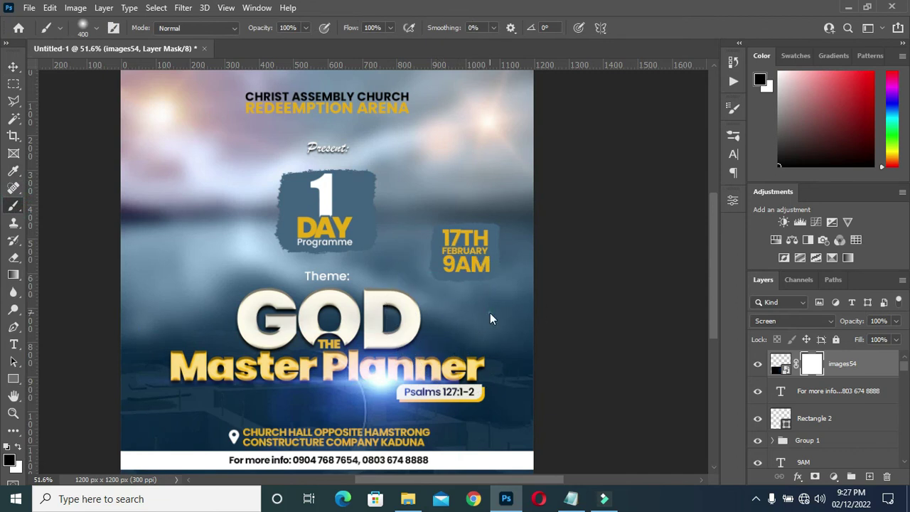
mouse_move(491, 366)
left_mouse_down()
mouse_move(499, 362)
mouse_move(504, 459)
left_mouse_up()
left_click(490, 452)
left_click(13, 66)
scroll(513, 258, "down", 2)
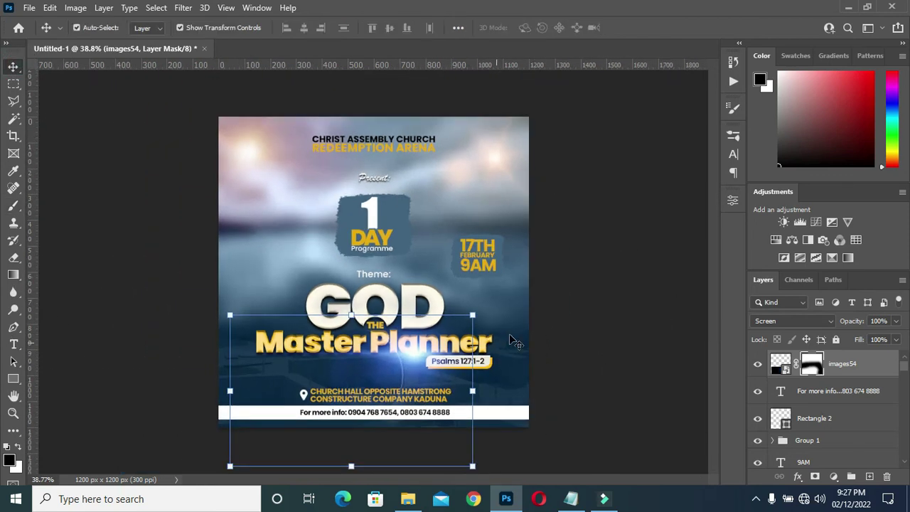
Collapse the layer effects list of the "Master Planner" text layer and leave nothing selected.
left_click(488, 343)
scroll(853, 408, "down", 3)
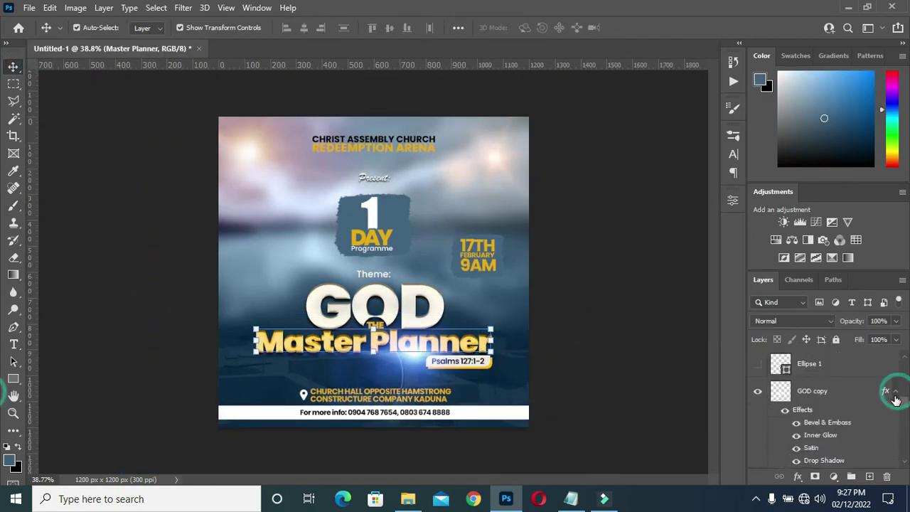
left_click(892, 391)
scroll(829, 391, "up", 1)
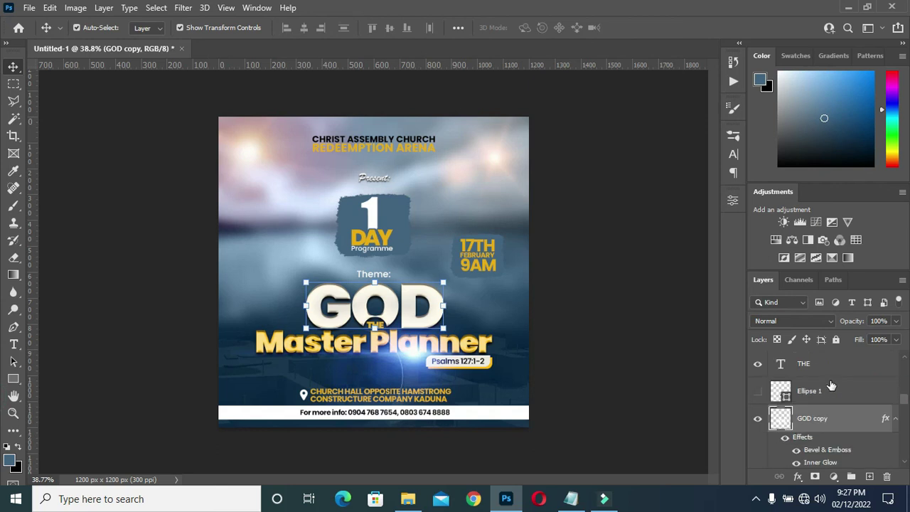
scroll(830, 386, "up", 4)
left_click(894, 423)
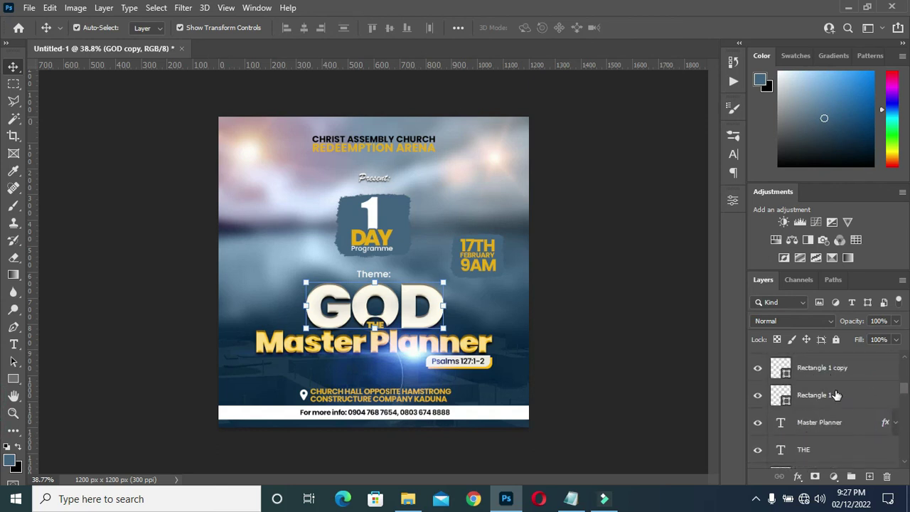
left_click(584, 313)
scroll(440, 229, "up", 2)
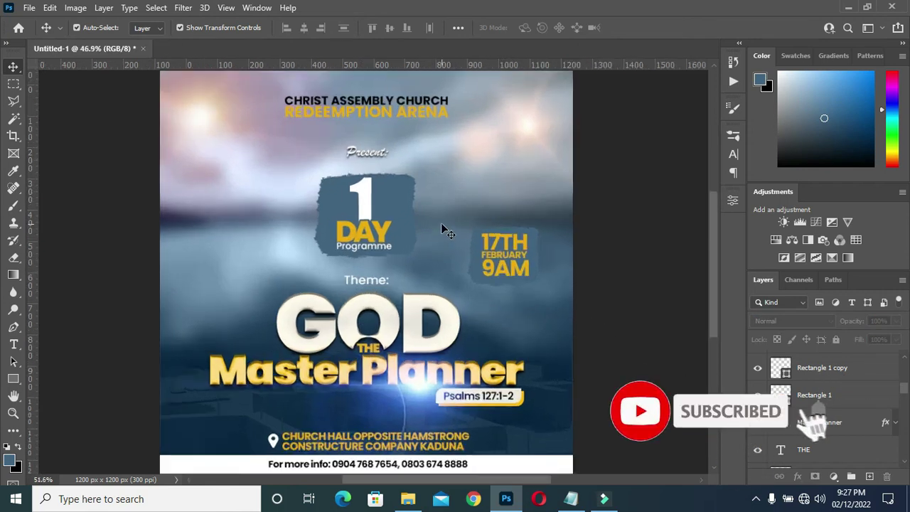
scroll(440, 222, "down", 2)
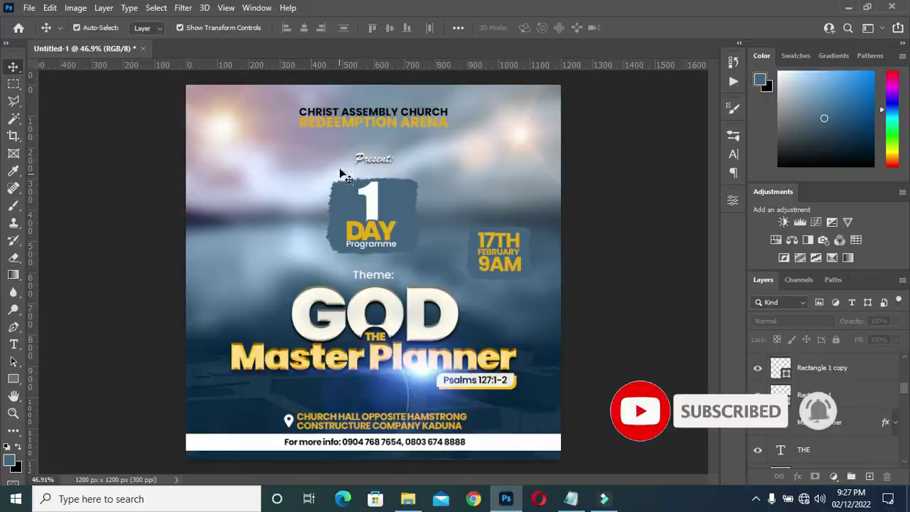